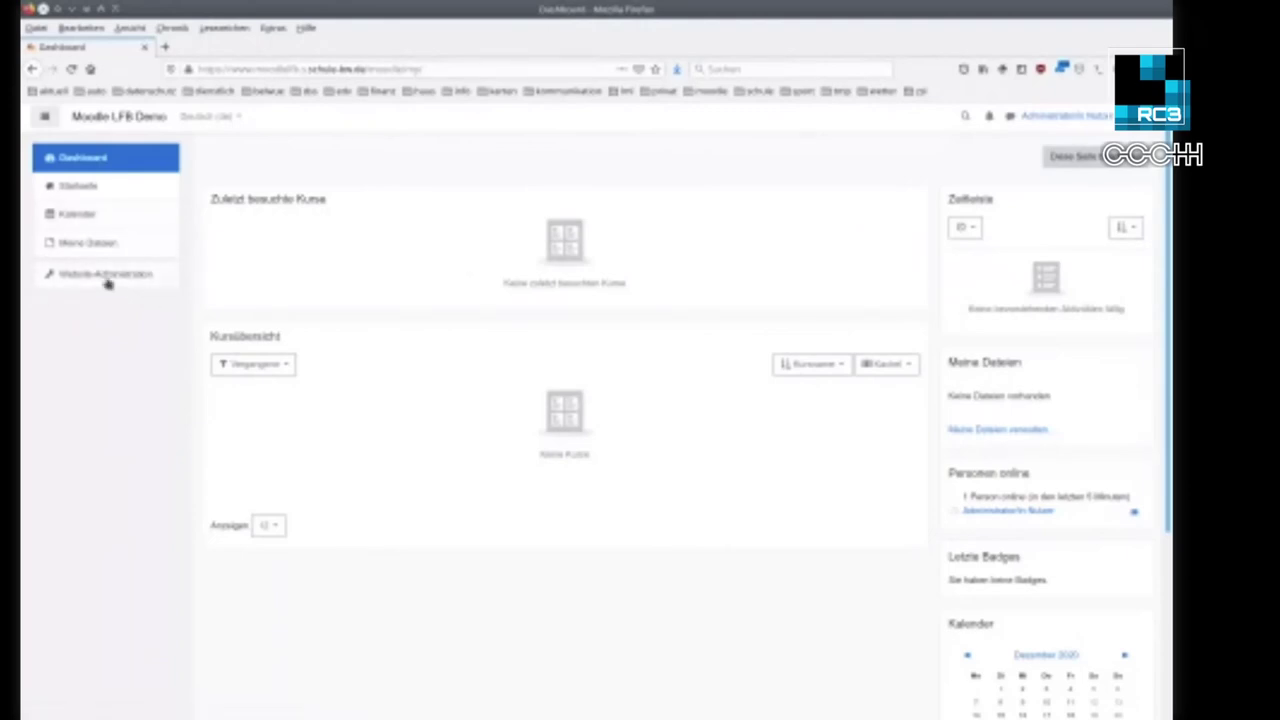
- In Website-Administration, browse the Nutzer/innen section, then switch to the Kurse section
{"action": "left_click", "coordinate": [101, 276]}
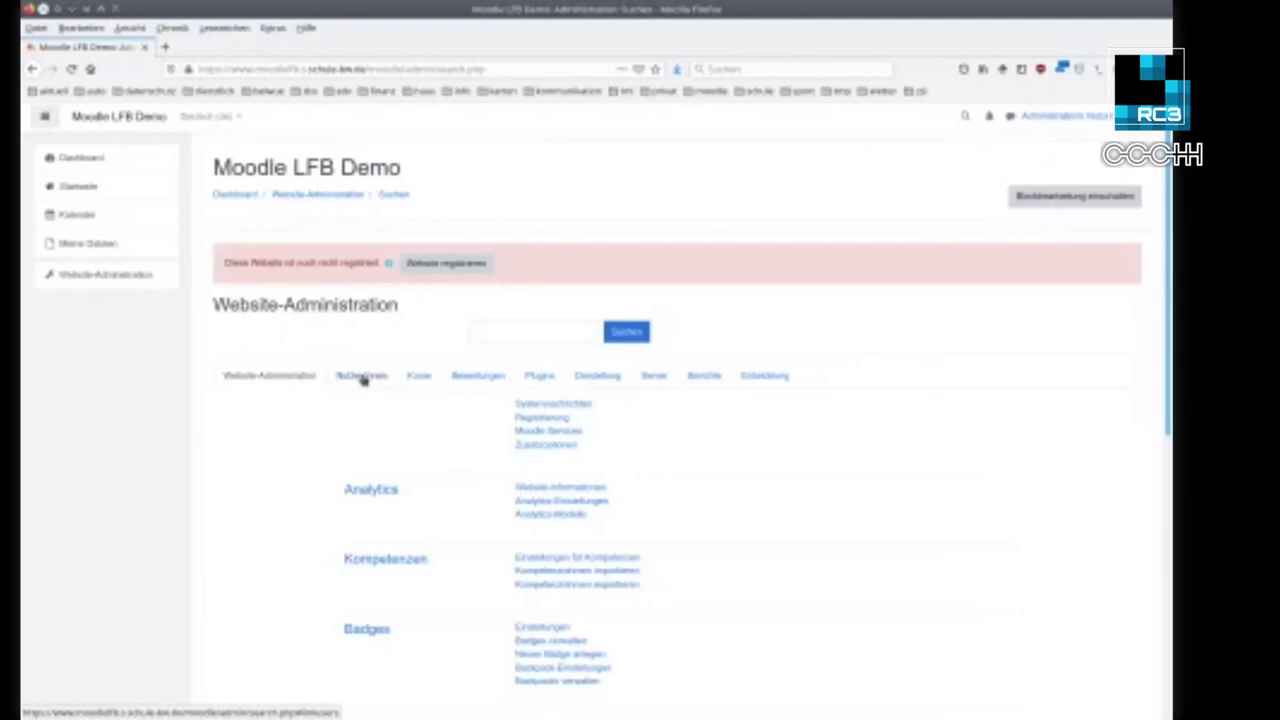
{"action": "left_click", "coordinate": [363, 379]}
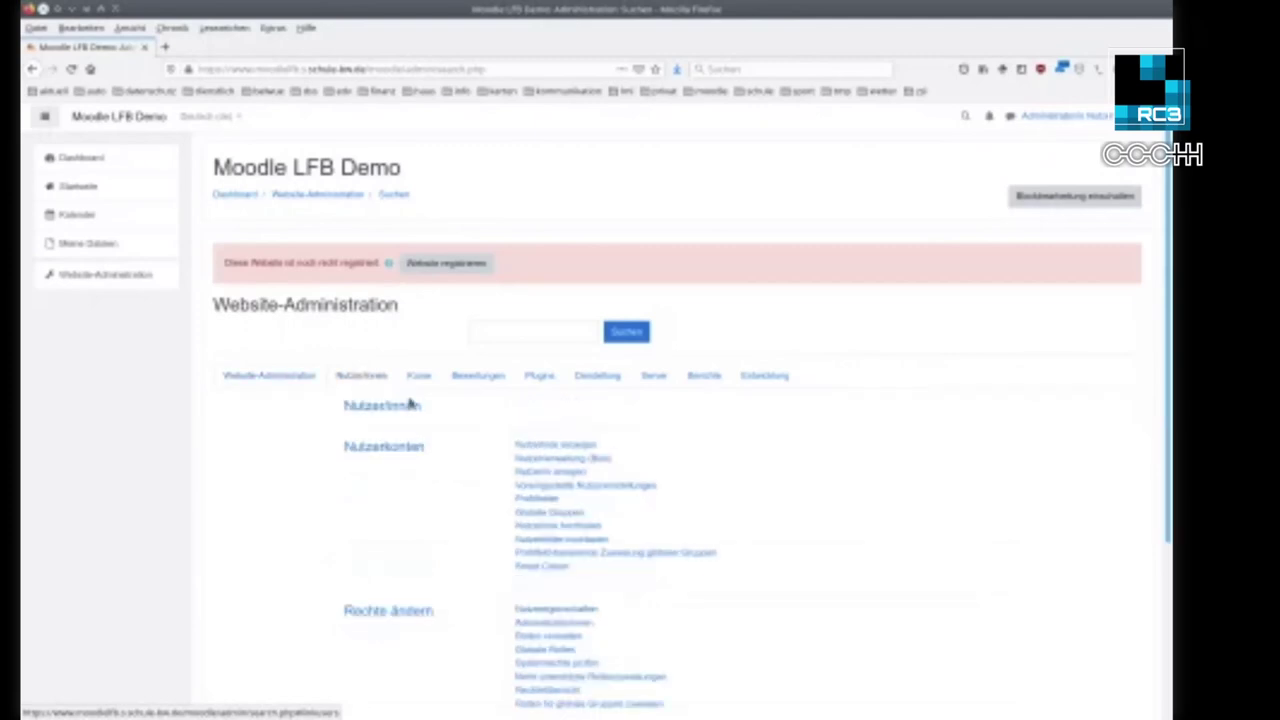
{"action": "scroll", "coordinate": [839, 496], "scroll_direction": "down", "scroll_amount": 1}
{"action": "scroll", "coordinate": [839, 496], "scroll_direction": "down", "scroll_amount": 5}
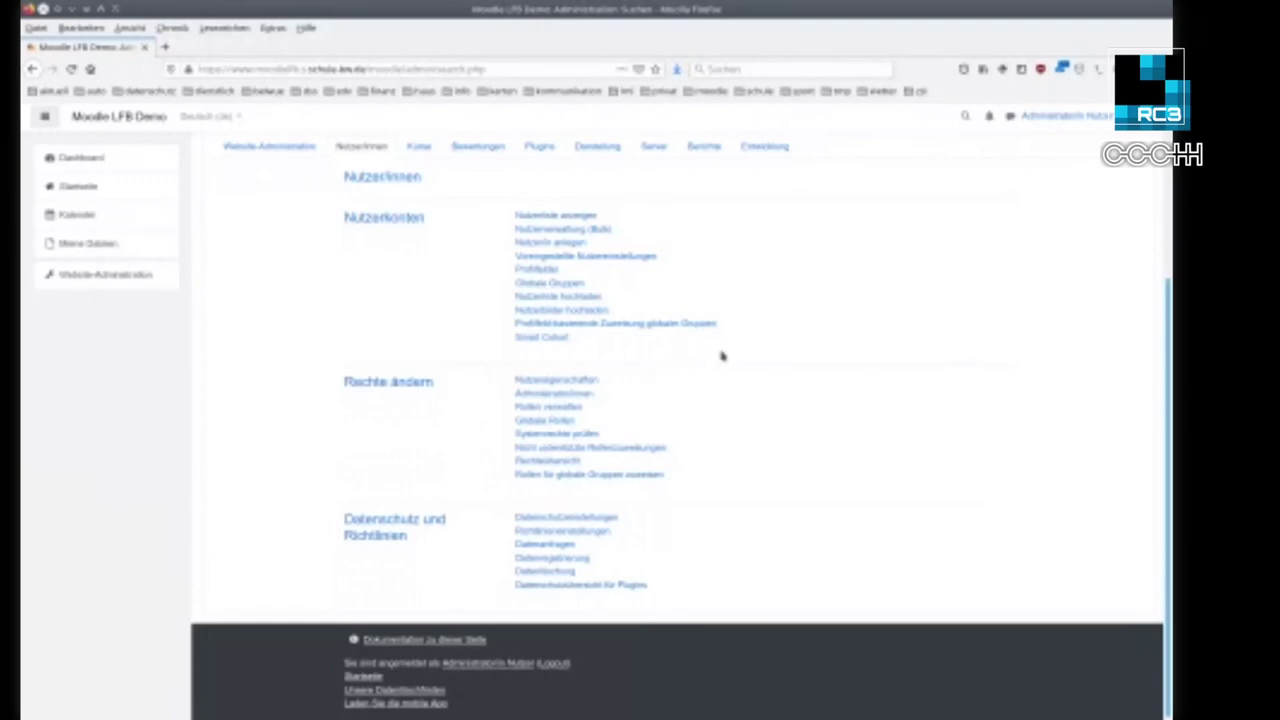
{"action": "scroll", "coordinate": [697, 355], "scroll_direction": "up", "scroll_amount": 2}
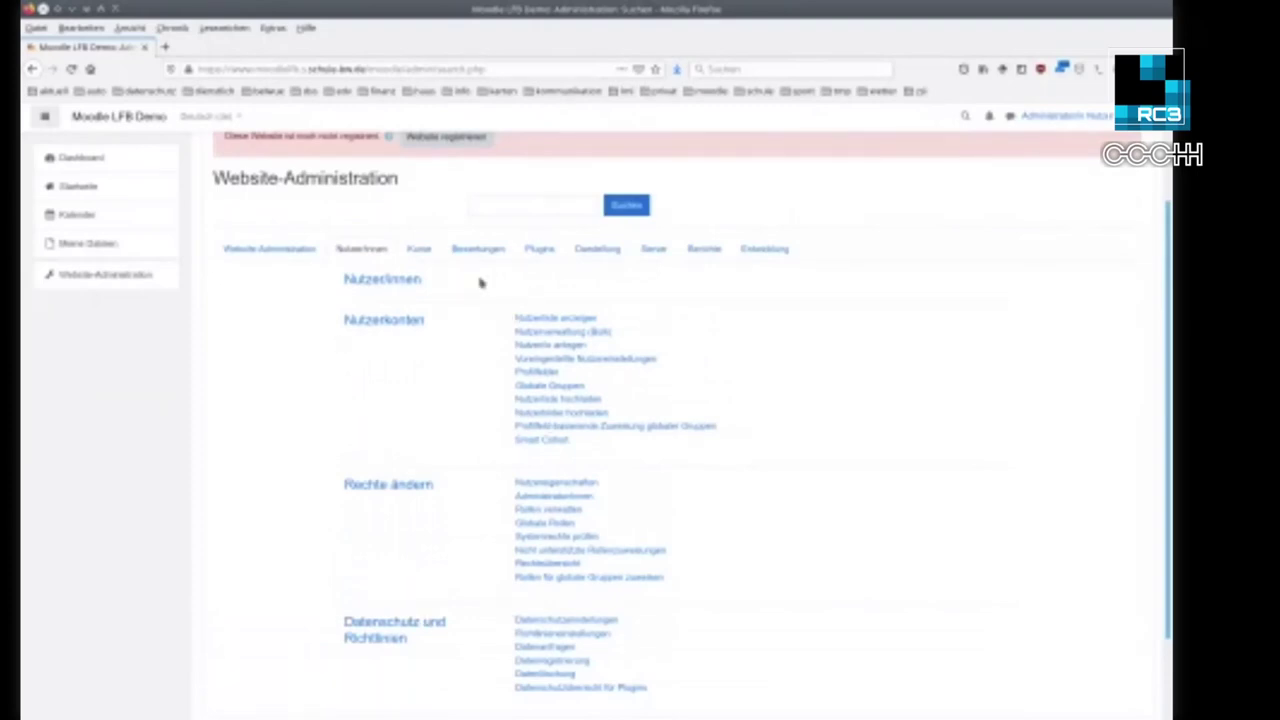
{"action": "left_click", "coordinate": [420, 252]}
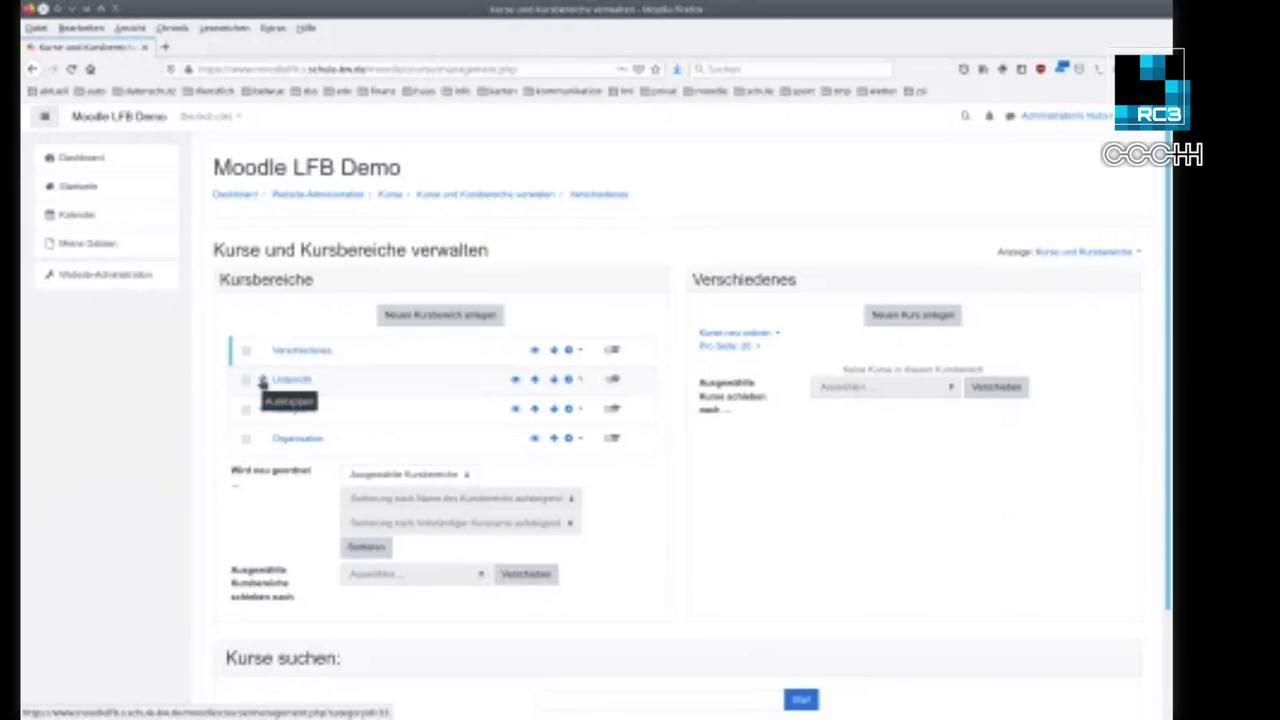
- Expand Unterricht, Kollegium and 20/21, view Klasse 5a's courses, then open Fachschaften
{"action": "left_click", "coordinate": [262, 381]}
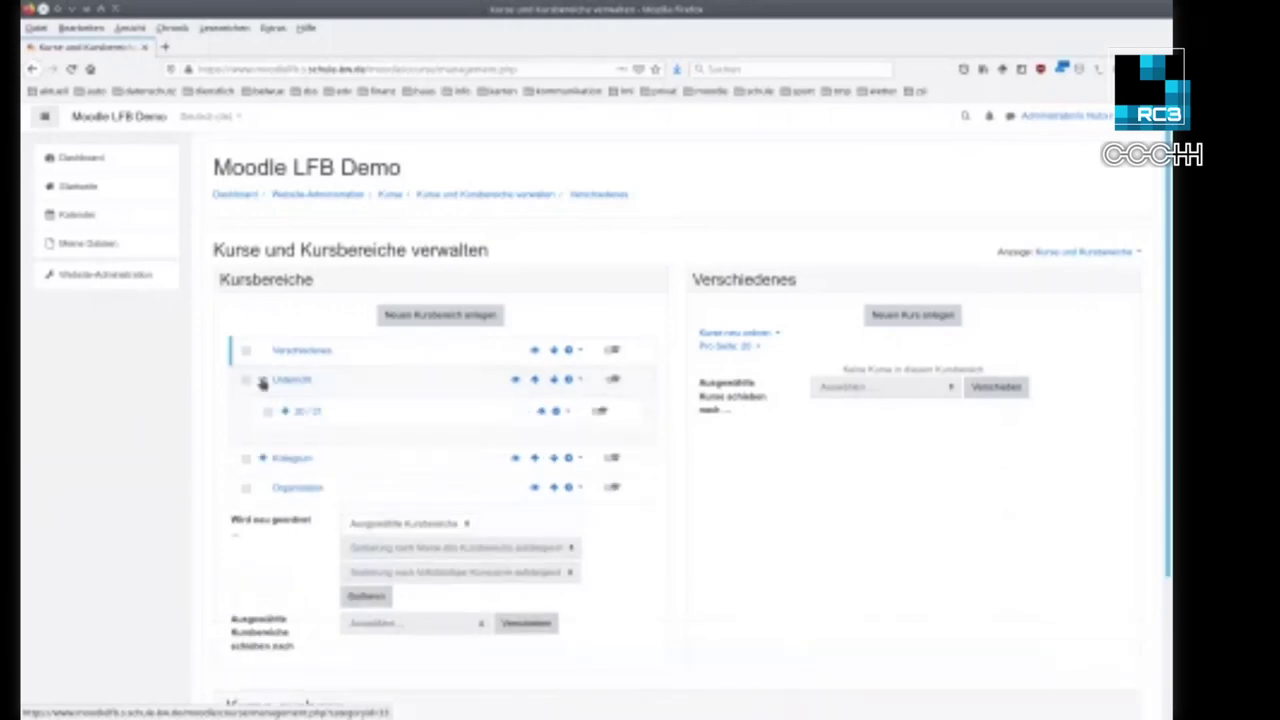
{"action": "left_click", "coordinate": [263, 459]}
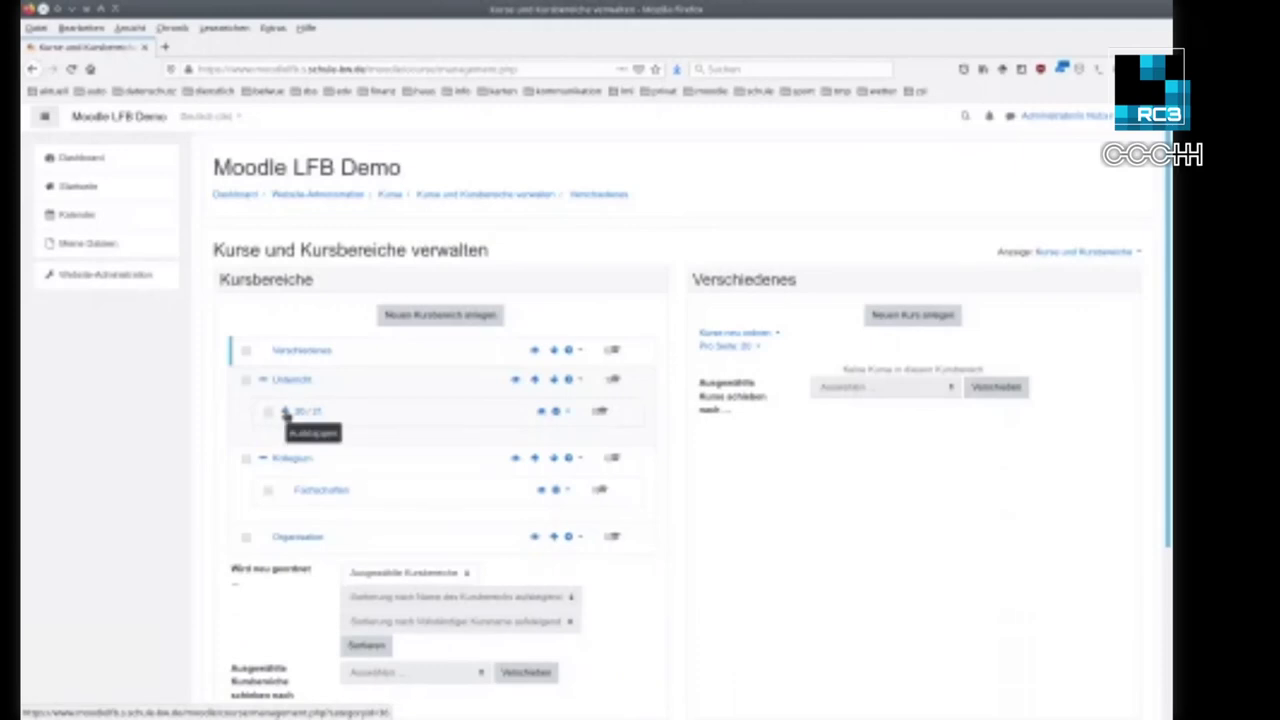
{"action": "left_click", "coordinate": [286, 413]}
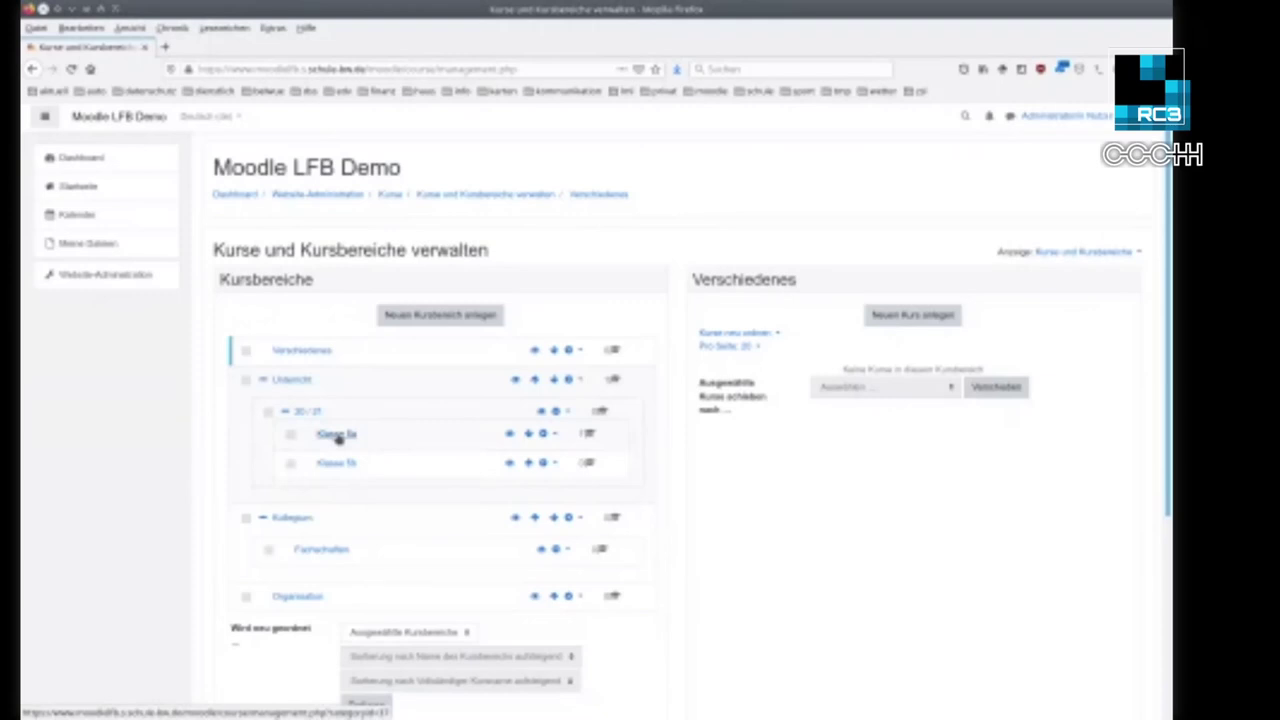
{"action": "left_click", "coordinate": [338, 436]}
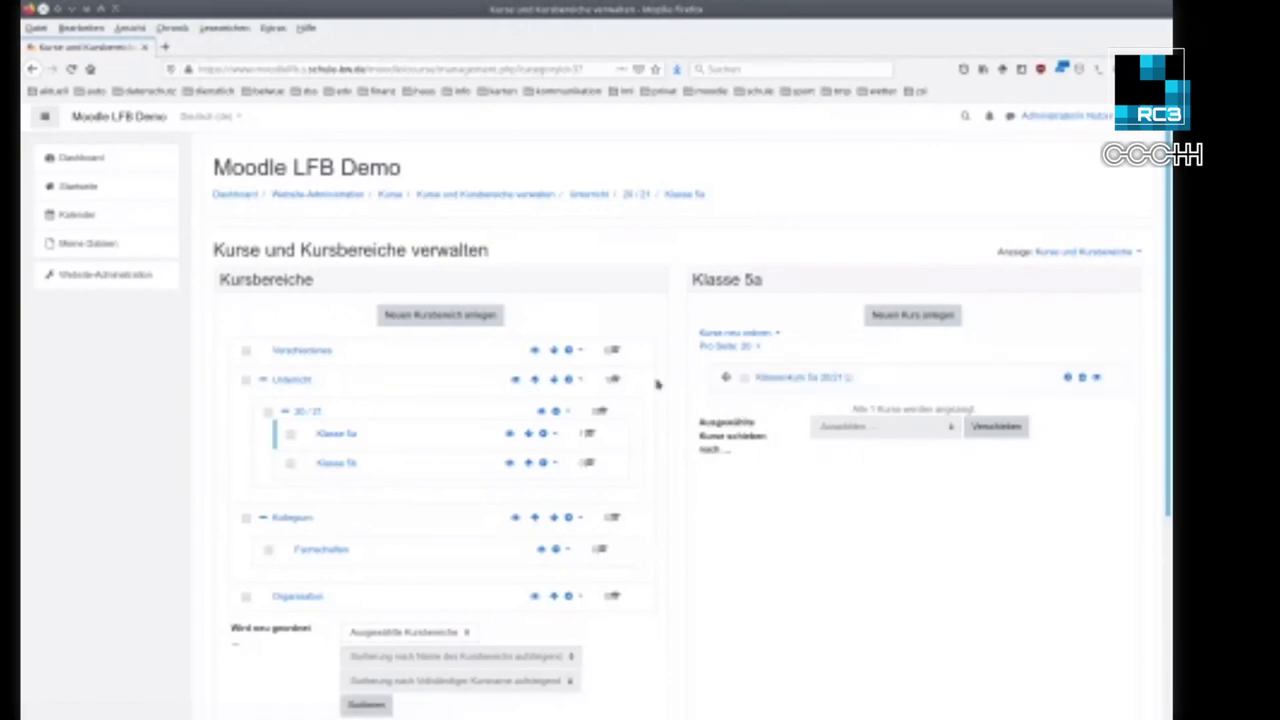
{"action": "scroll", "coordinate": [652, 380], "scroll_direction": "down", "scroll_amount": 2}
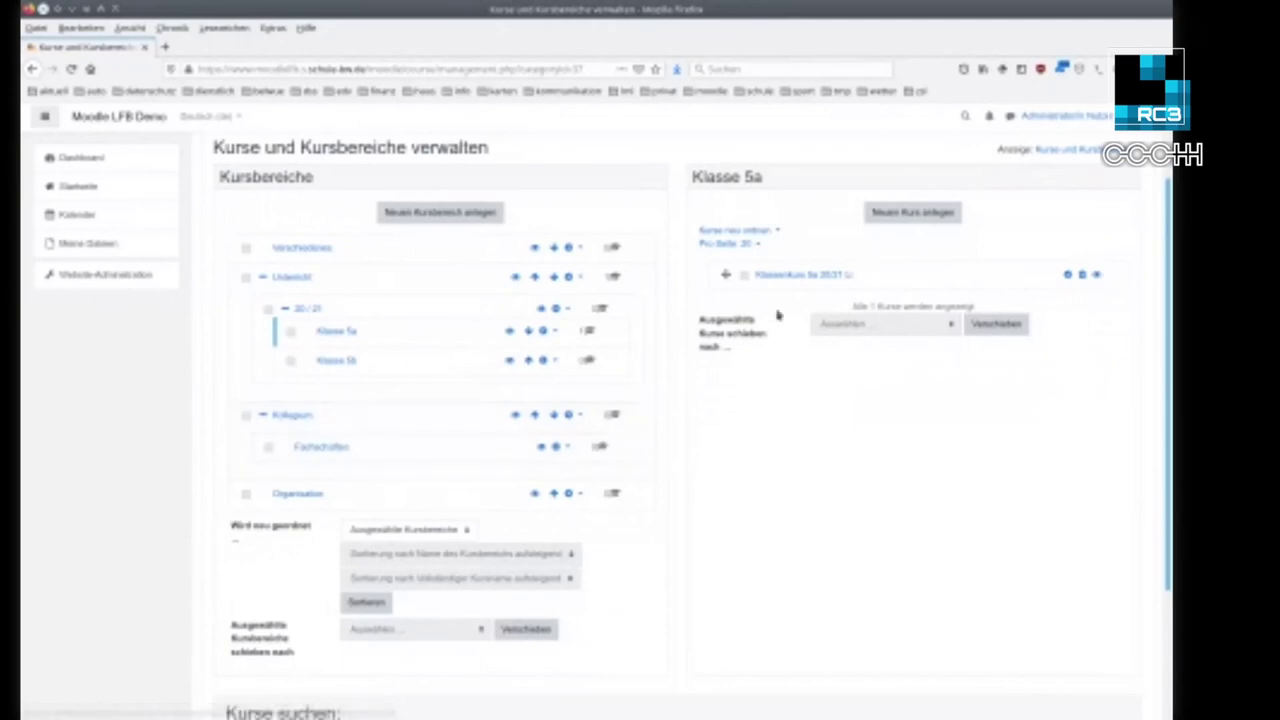
{"action": "left_click", "coordinate": [322, 448]}
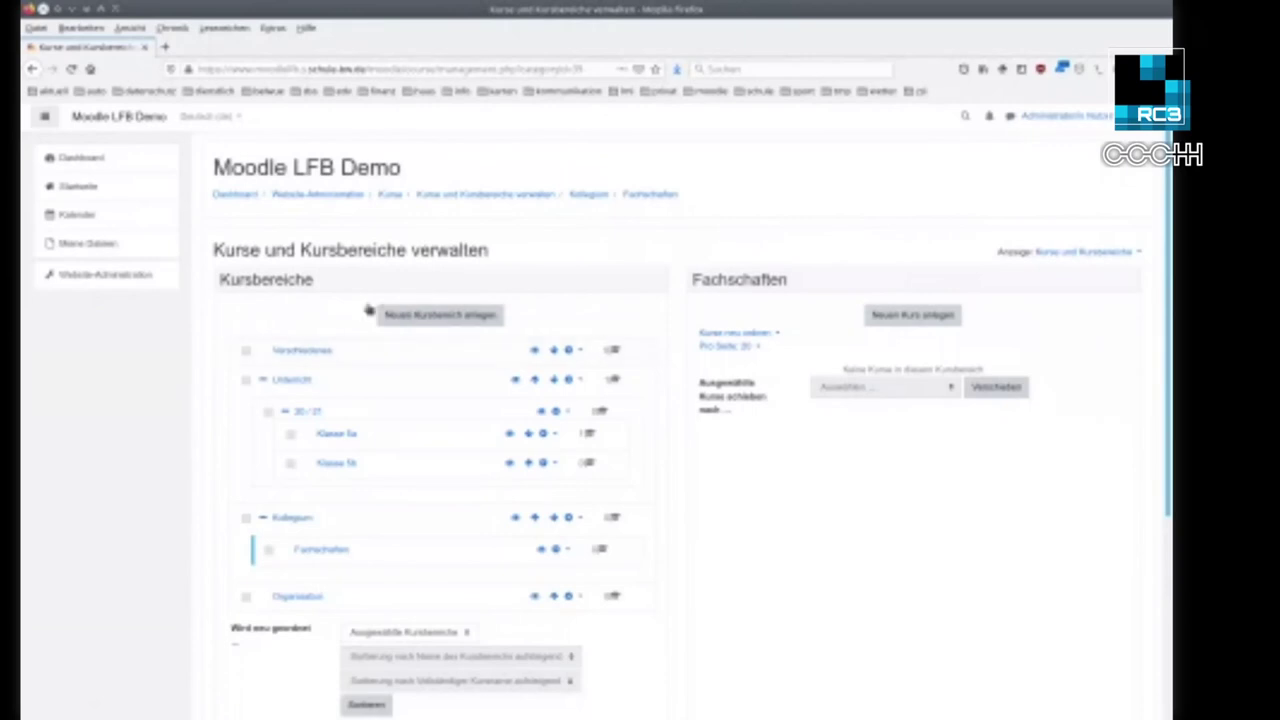
- Open Website-Administration's Darstellung section and scroll through the Designs settings, including Adaptable
{"action": "left_click", "coordinate": [105, 277]}
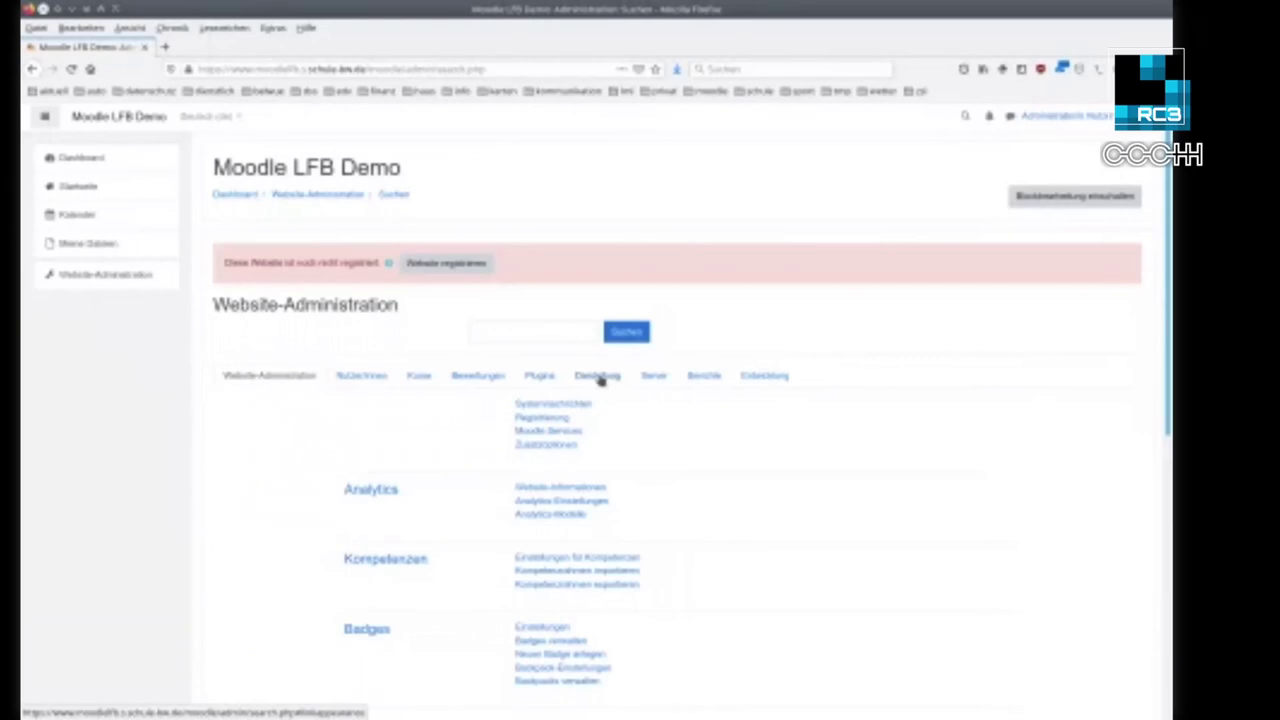
{"action": "left_click", "coordinate": [599, 377]}
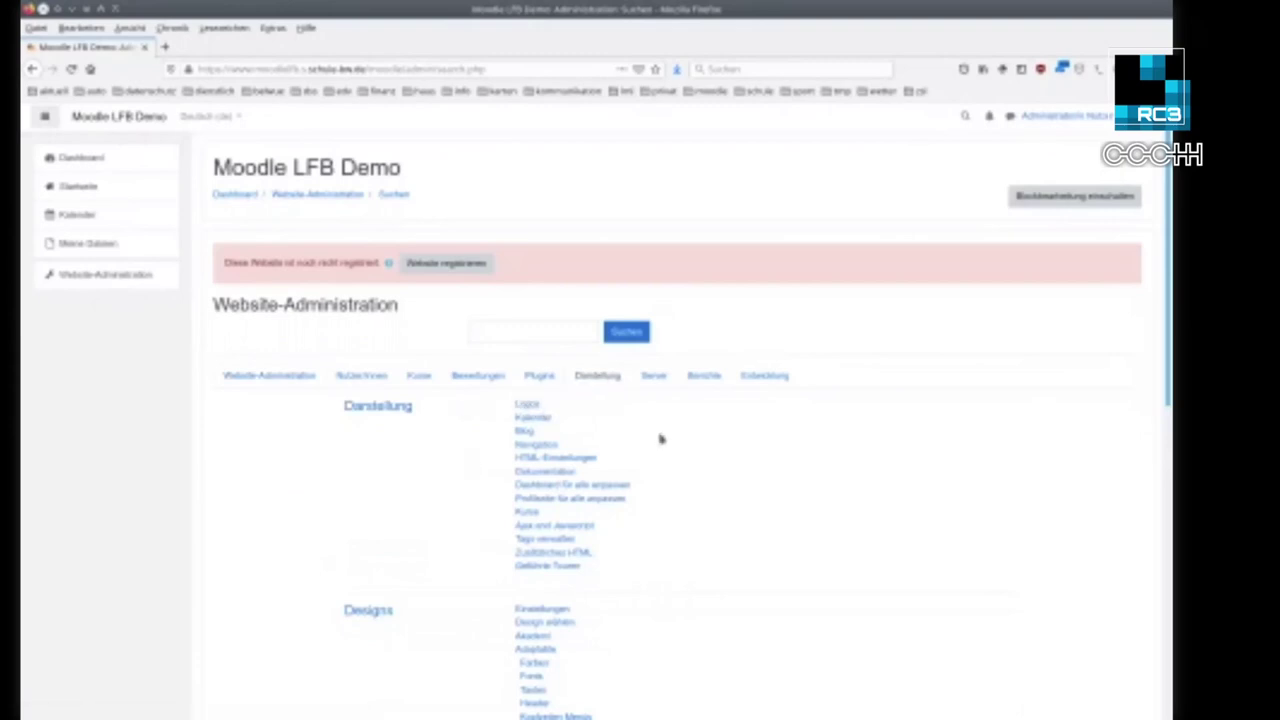
{"action": "scroll", "coordinate": [643, 428], "scroll_direction": "down", "scroll_amount": 4}
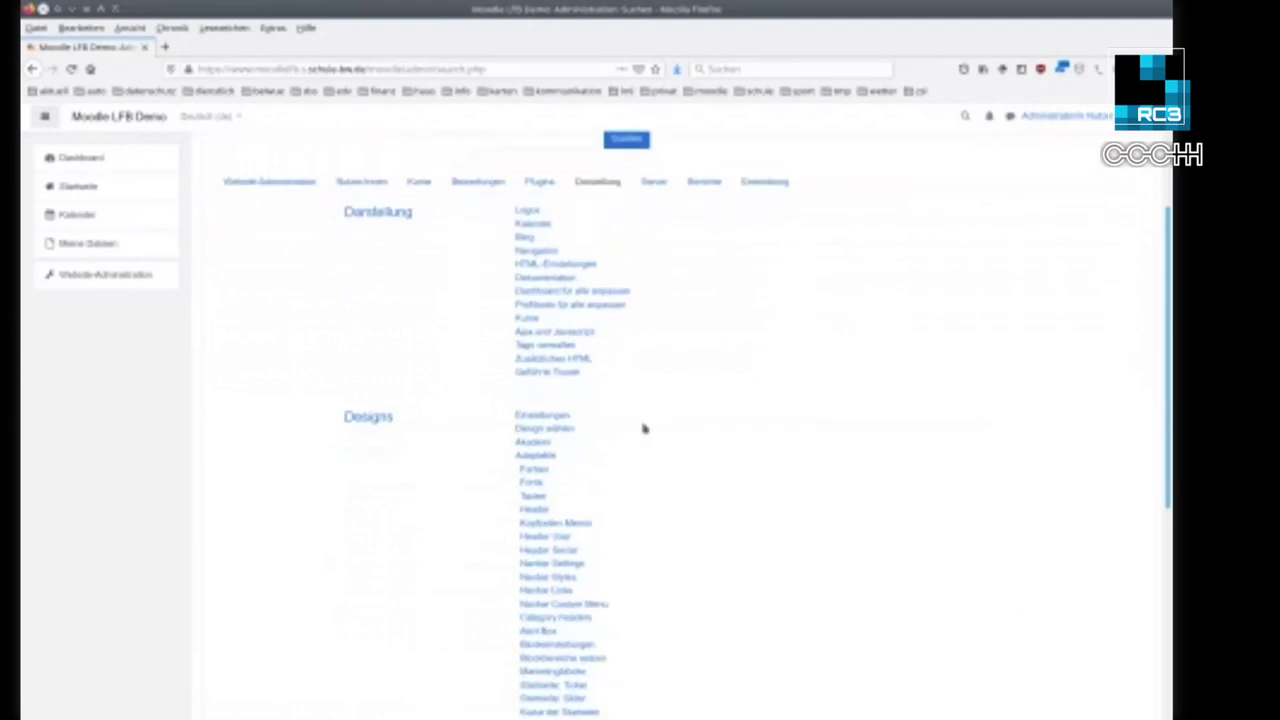
{"action": "scroll", "coordinate": [643, 428], "scroll_direction": "down", "scroll_amount": 2}
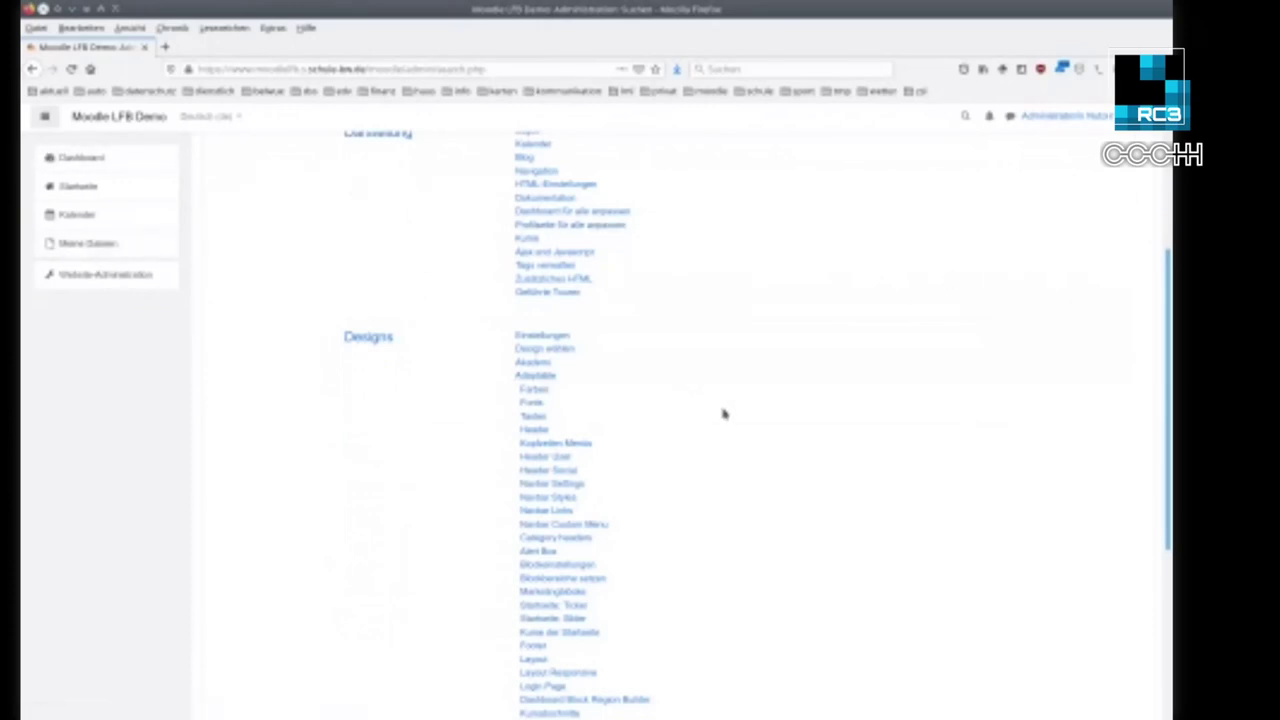
{"action": "scroll", "coordinate": [724, 414], "scroll_direction": "down", "scroll_amount": 3}
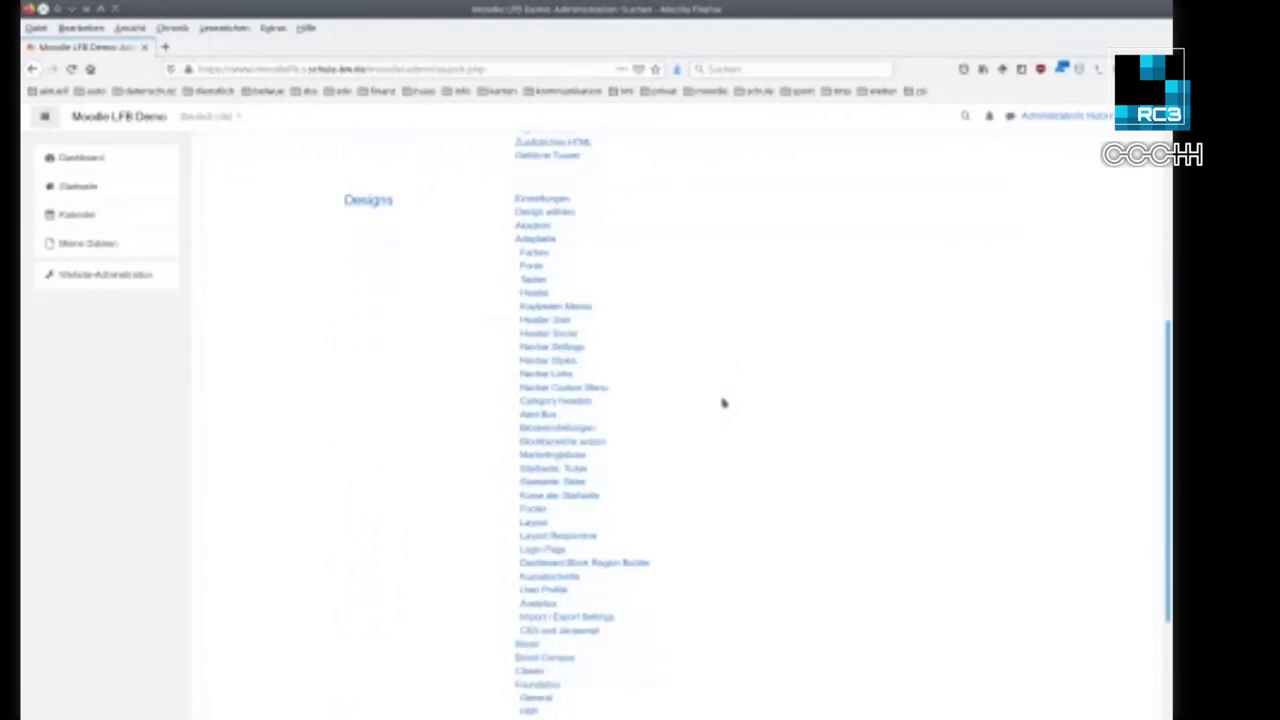
{"action": "scroll", "coordinate": [724, 403], "scroll_direction": "up", "scroll_amount": 9}
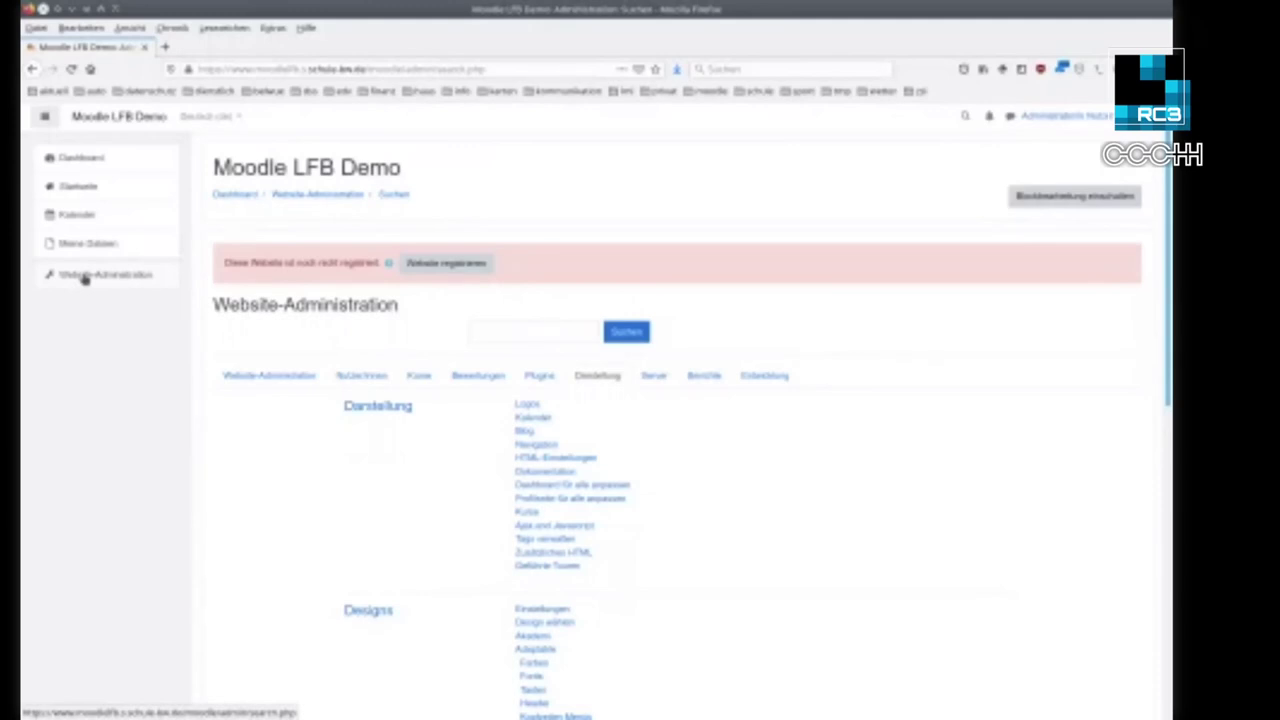
- Glance at the Kurse section, then return to the Website-Administration overview
{"action": "left_click", "coordinate": [419, 376]}
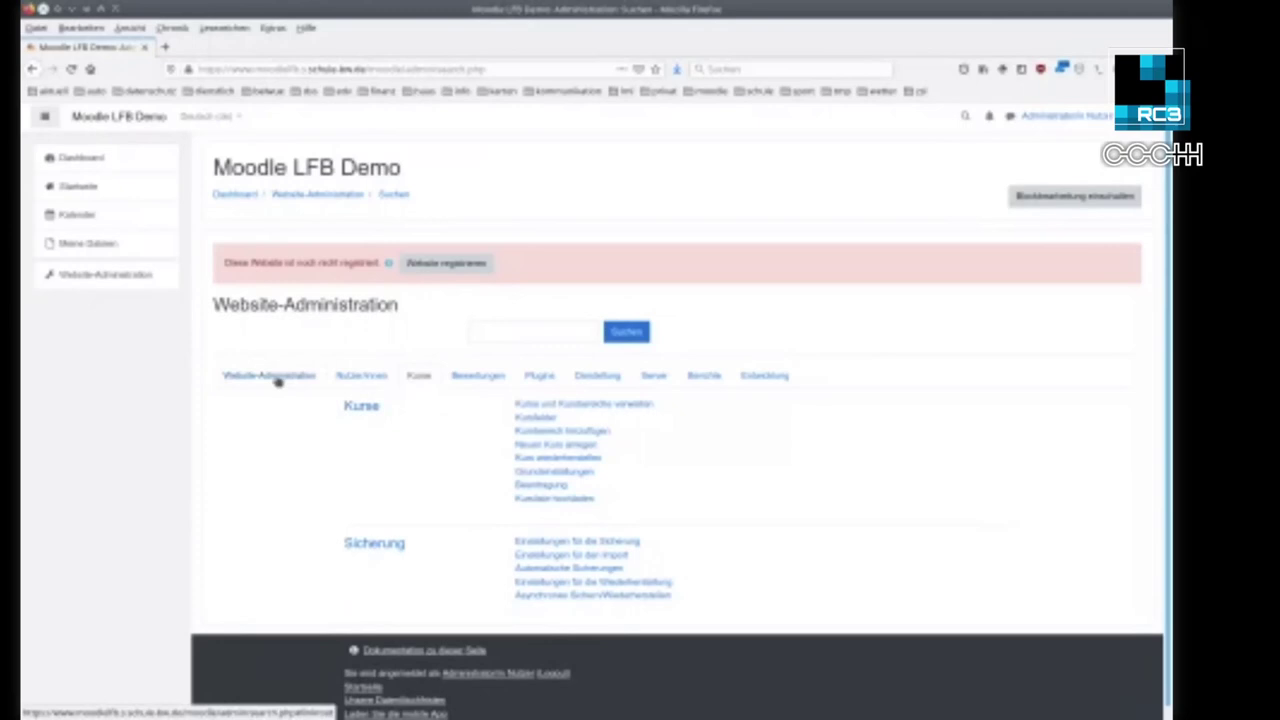
{"action": "left_click", "coordinate": [114, 275]}
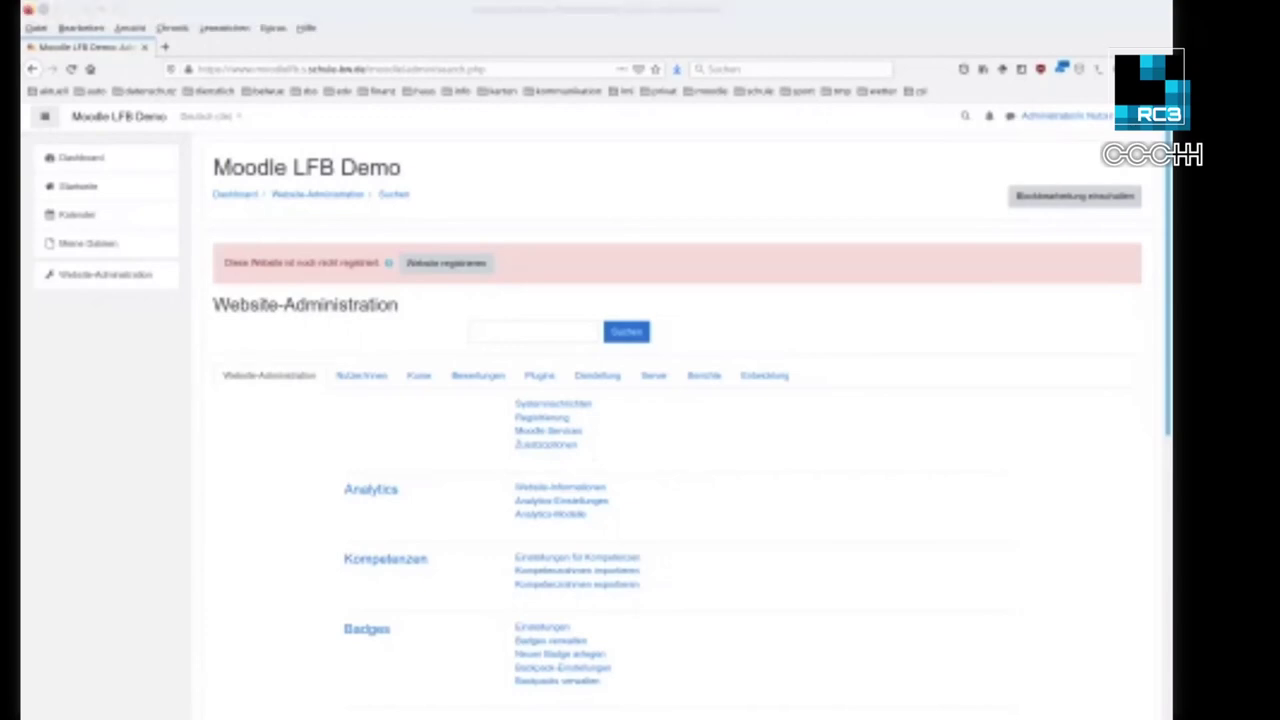
- From the dashboard window, open the 5A course card, Klassenkurs 5a 20/21 Li
{"action": "key", "text": "super+Tab"}
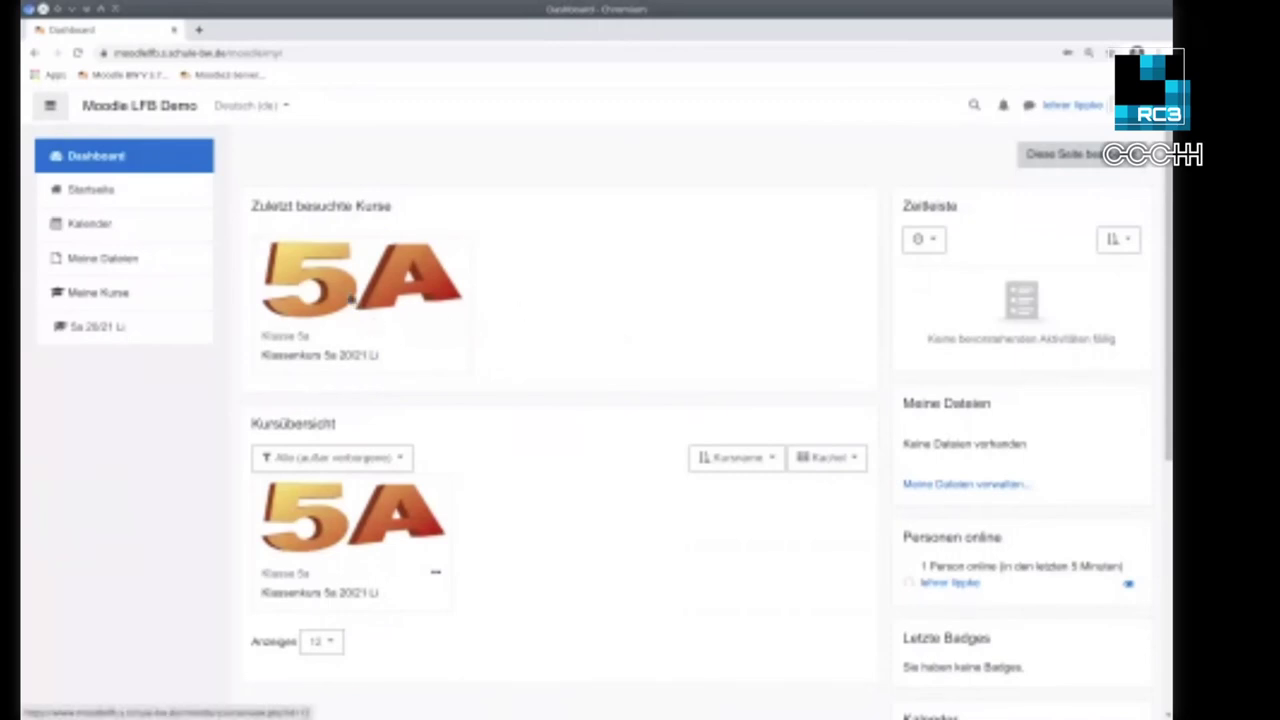
{"action": "left_click", "coordinate": [350, 298]}
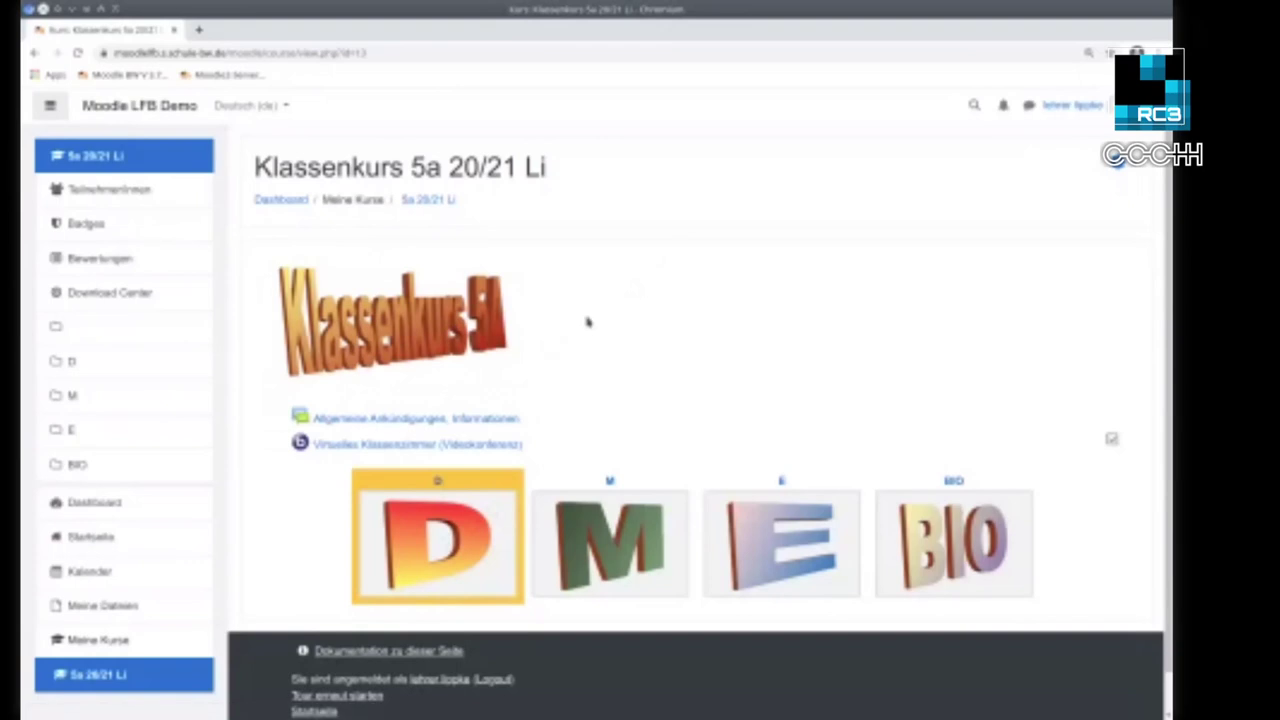
{"action": "scroll", "coordinate": [552, 315], "scroll_direction": "down", "scroll_amount": 1}
{"action": "scroll", "coordinate": [551, 314], "scroll_direction": "up", "scroll_amount": 1}
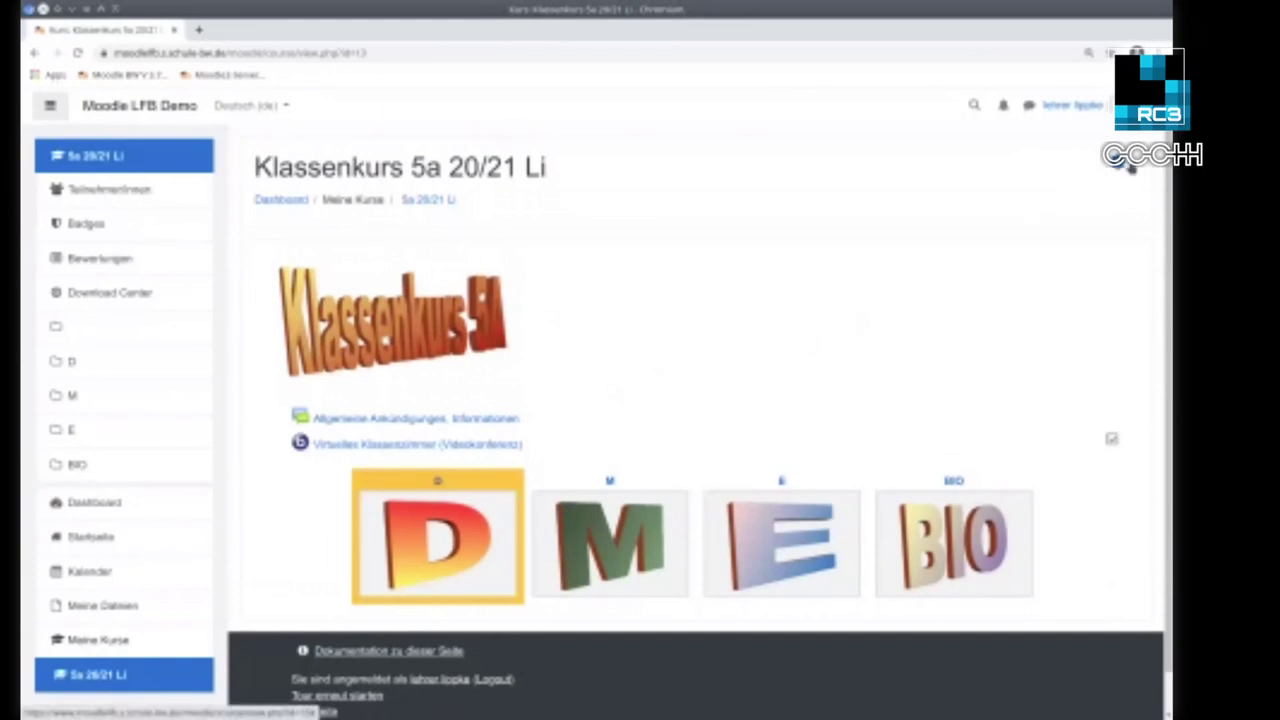
- Turn on Bearbeiten einschalten for Klassenkurs 5a and scroll through sections D, M, E, BIO
{"action": "left_click", "coordinate": [1122, 163]}
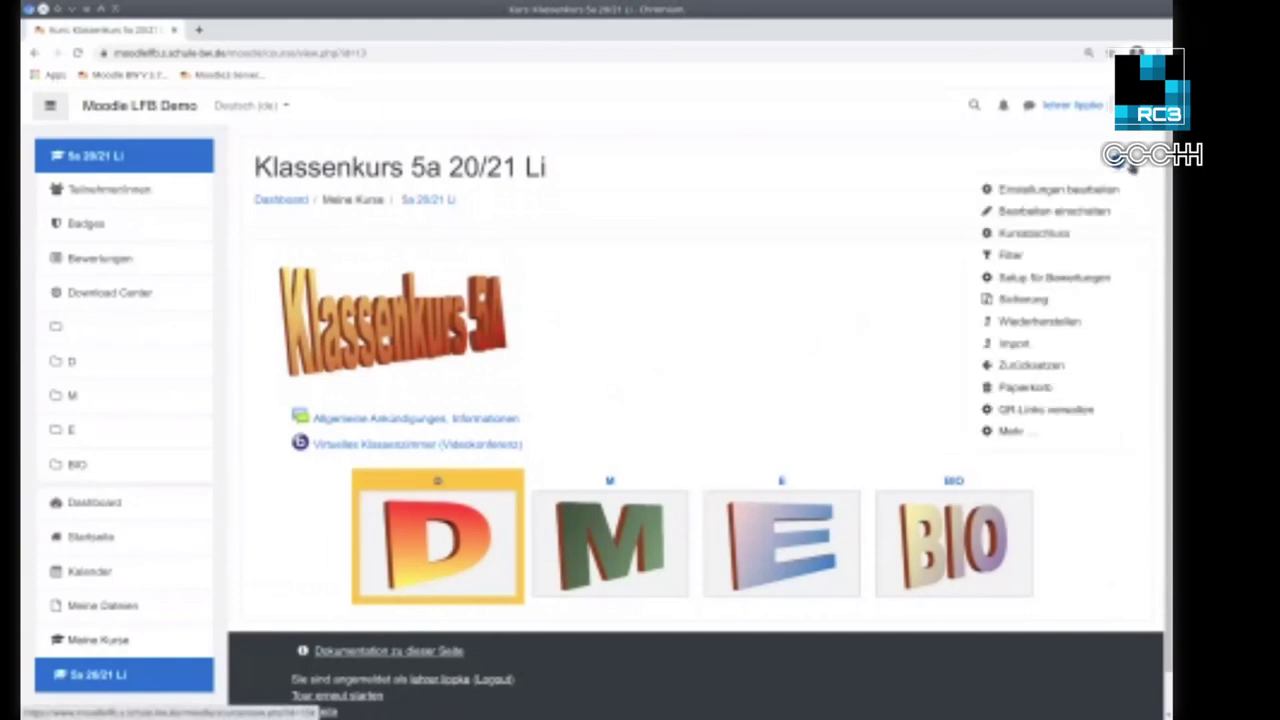
{"action": "left_click", "coordinate": [1077, 214]}
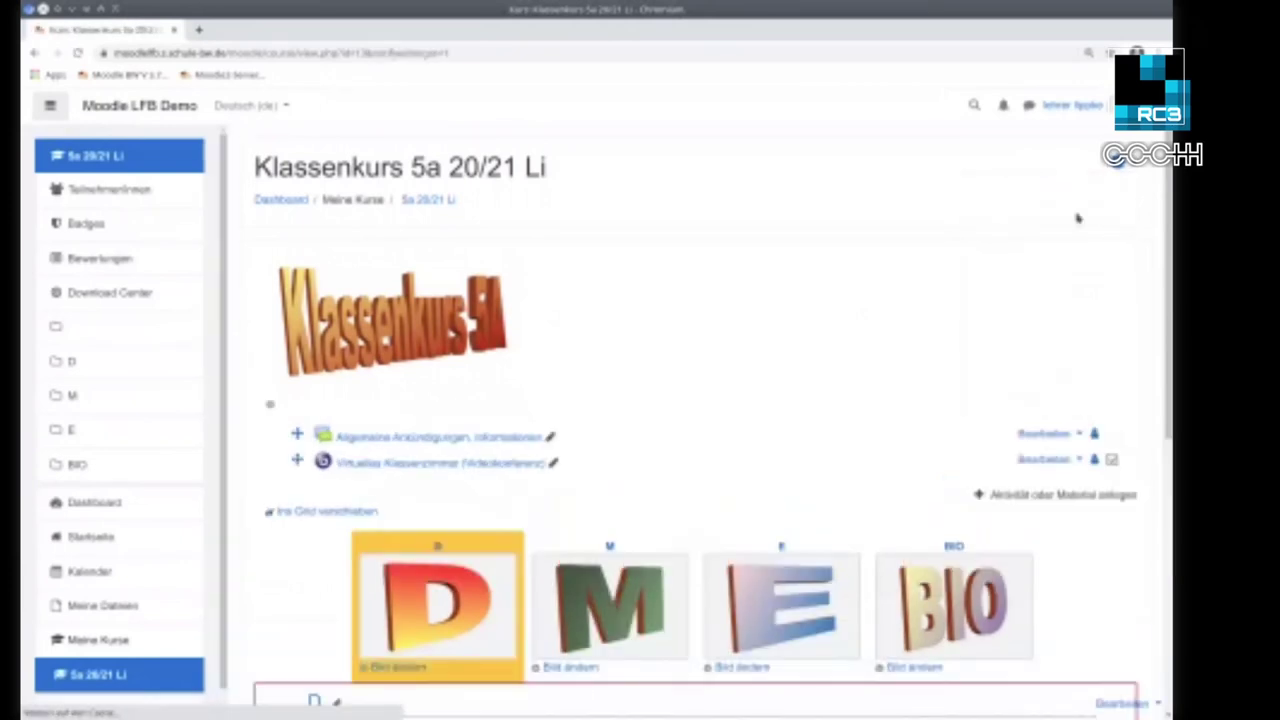
{"action": "scroll", "coordinate": [849, 291], "scroll_direction": "down", "scroll_amount": 2}
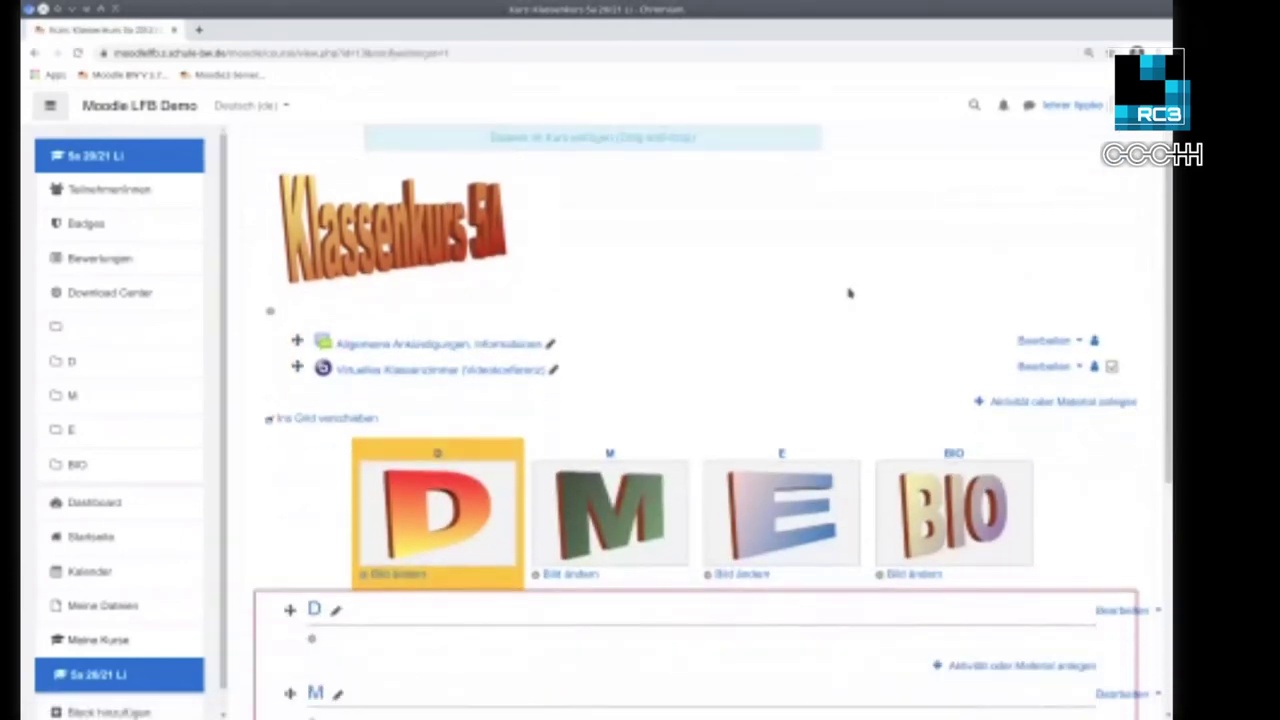
{"action": "scroll", "coordinate": [849, 293], "scroll_direction": "down", "scroll_amount": 1}
{"action": "scroll", "coordinate": [932, 230], "scroll_direction": "down", "scroll_amount": 1}
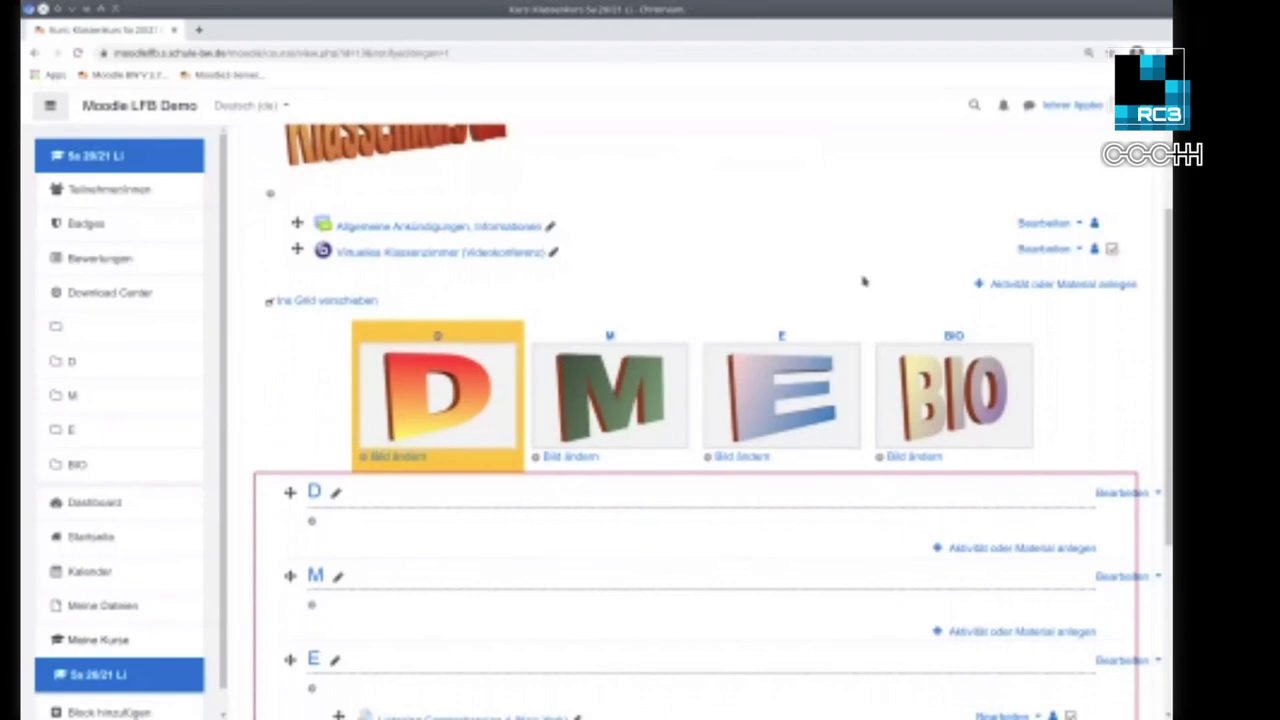
{"action": "scroll", "coordinate": [866, 282], "scroll_direction": "down", "scroll_amount": 1}
{"action": "scroll", "coordinate": [868, 288], "scroll_direction": "down", "scroll_amount": 1}
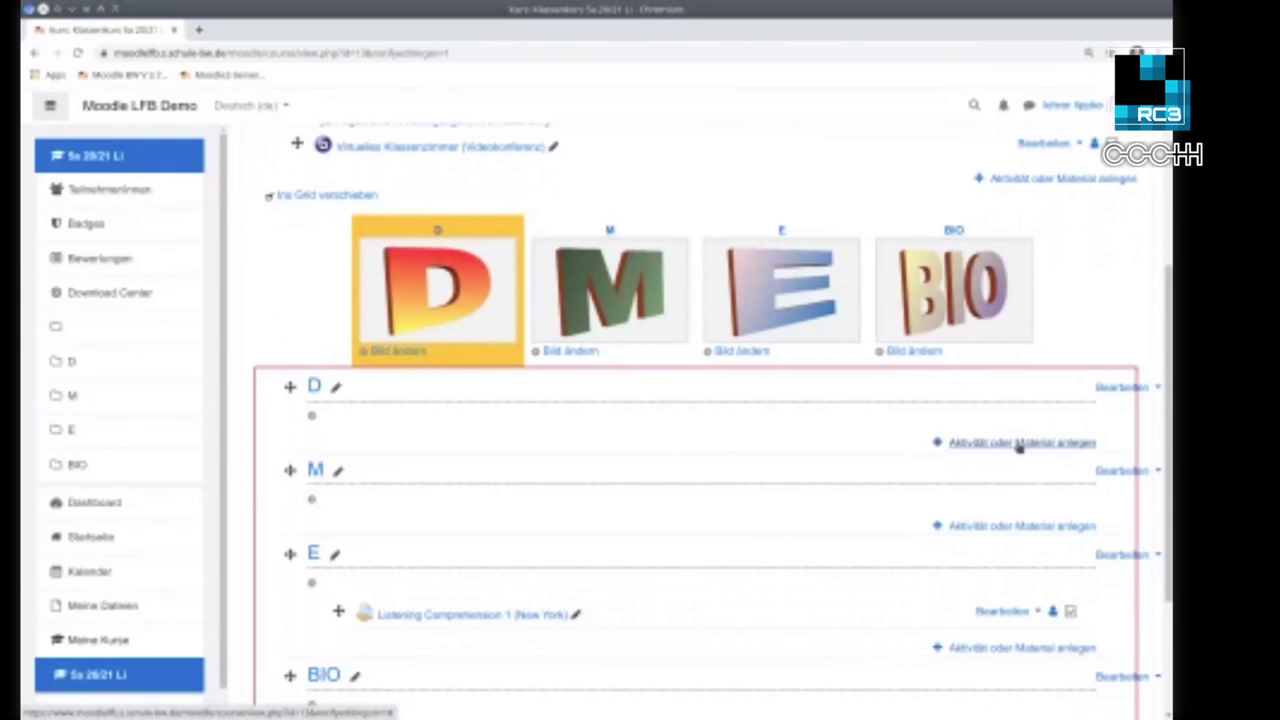
- Open section D's Aktivität oder Material anlegen chooser and scroll through activities and materials
{"action": "left_click", "coordinate": [1019, 443]}
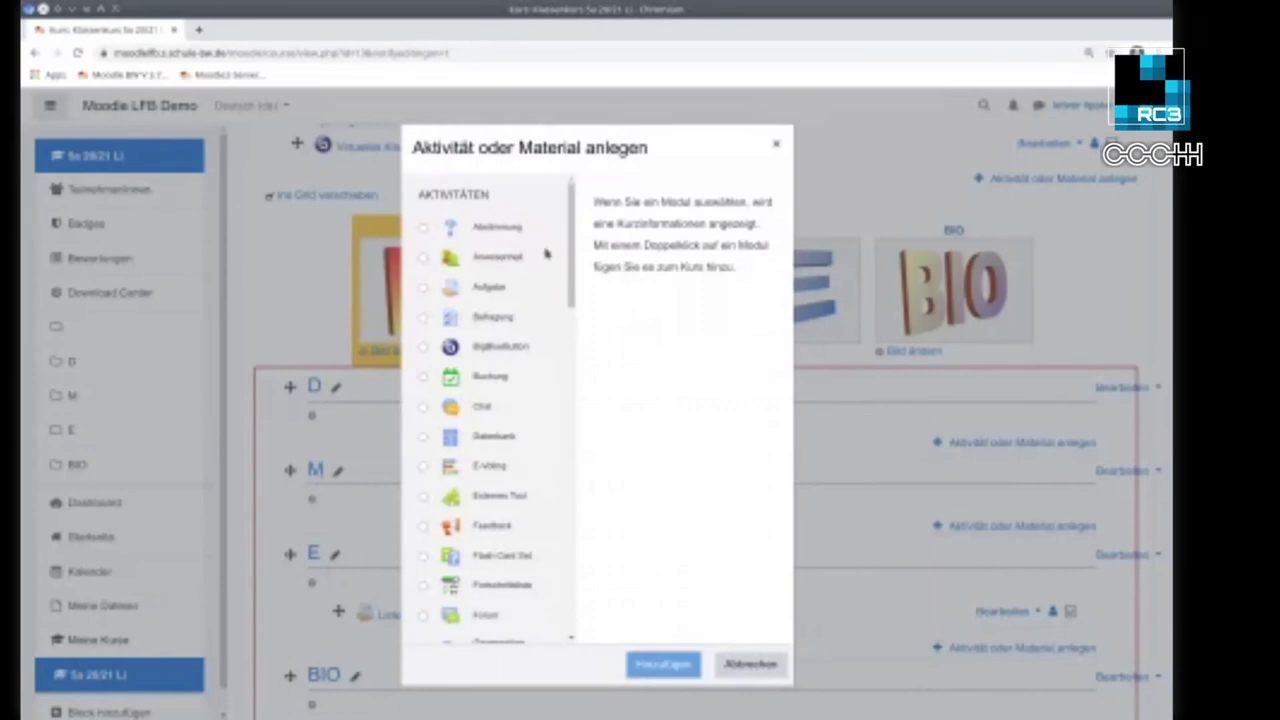
{"action": "scroll", "coordinate": [546, 254], "scroll_direction": "down", "scroll_amount": 1}
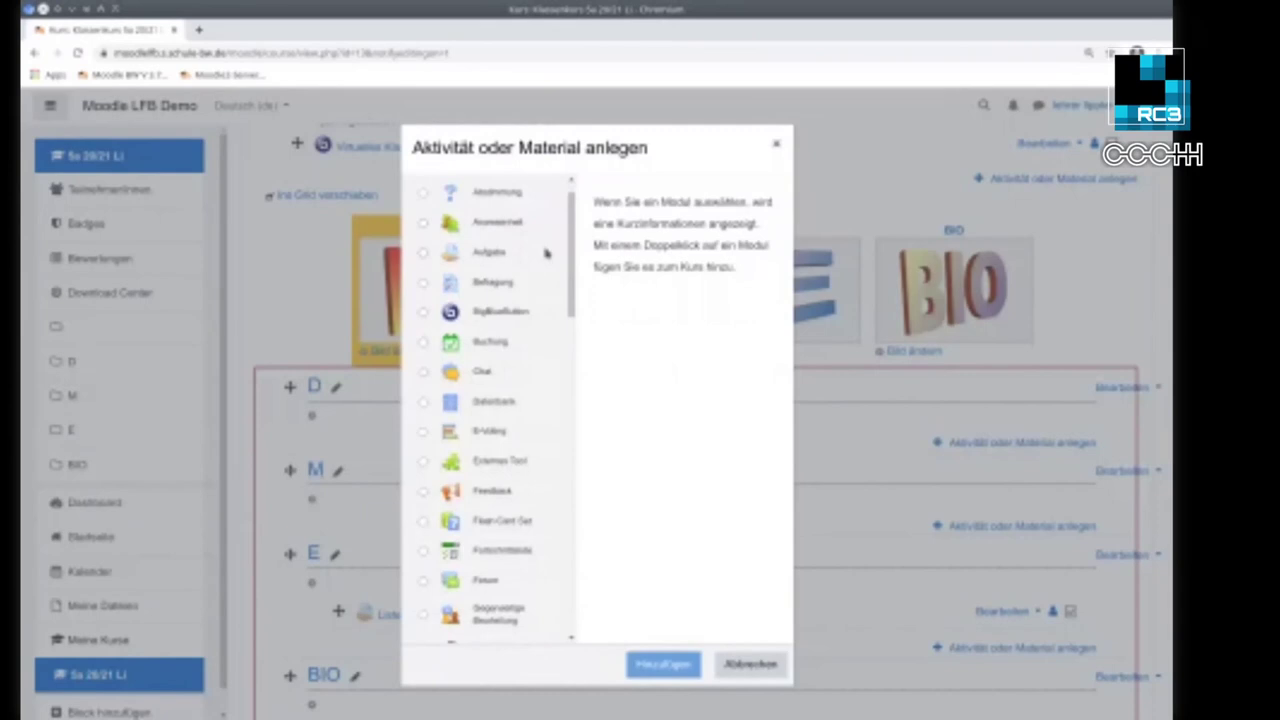
{"action": "scroll", "coordinate": [546, 254], "scroll_direction": "up", "scroll_amount": 1}
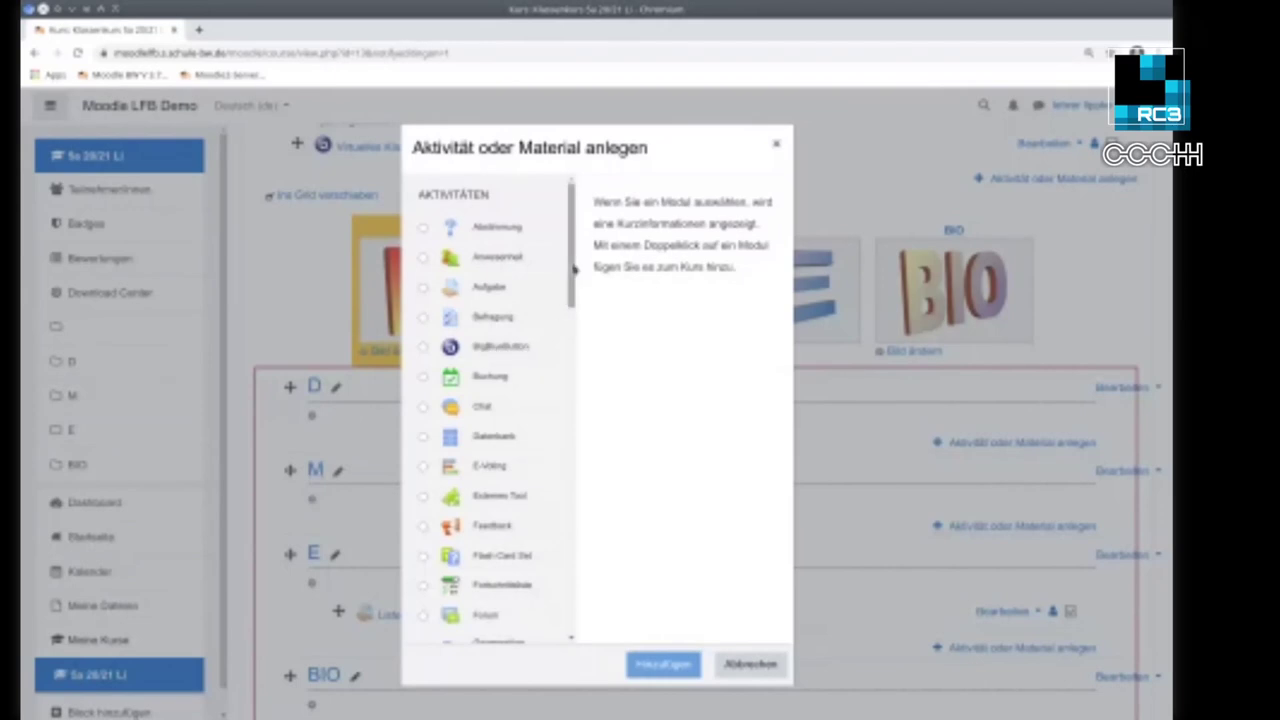
{"action": "scroll", "coordinate": [567, 300], "scroll_direction": "down", "scroll_amount": 3}
{"action": "scroll", "coordinate": [567, 300], "scroll_direction": "up", "scroll_amount": 3}
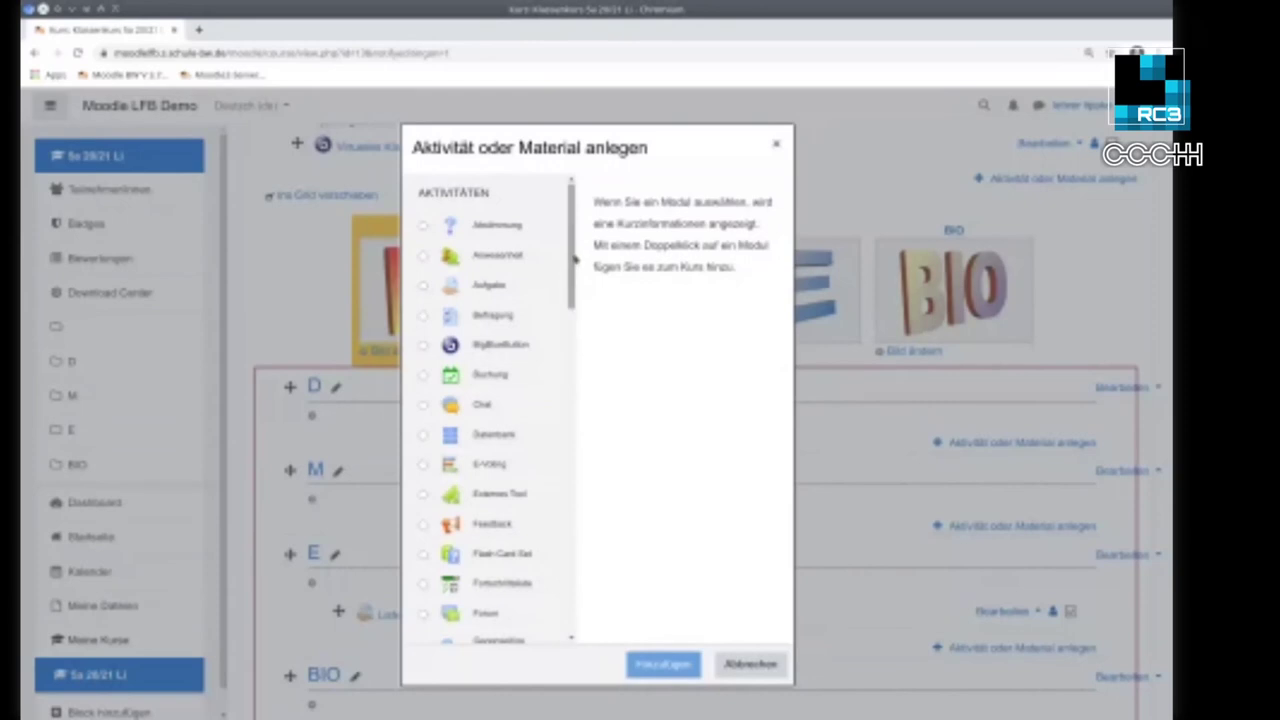
{"action": "scroll", "coordinate": [575, 258], "scroll_direction": "down", "scroll_amount": 1}
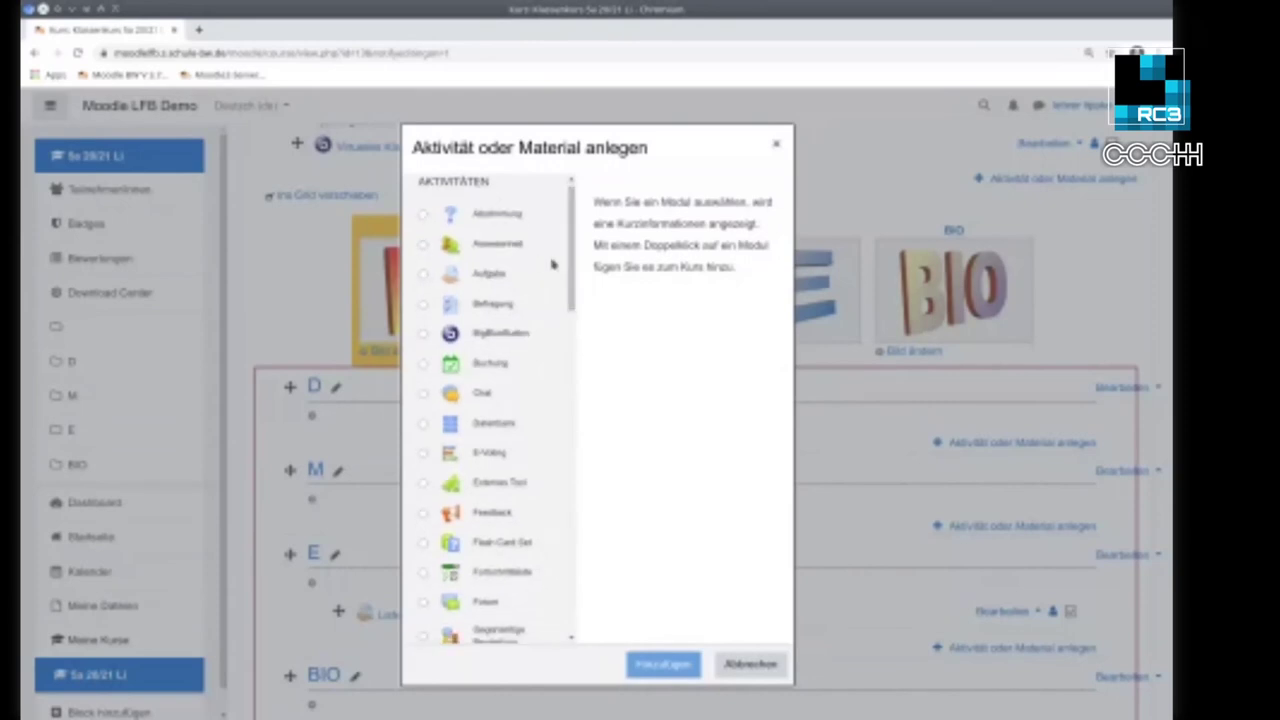
{"action": "left_click_drag", "start_coordinate": [573, 256], "coordinate": [574, 312]}
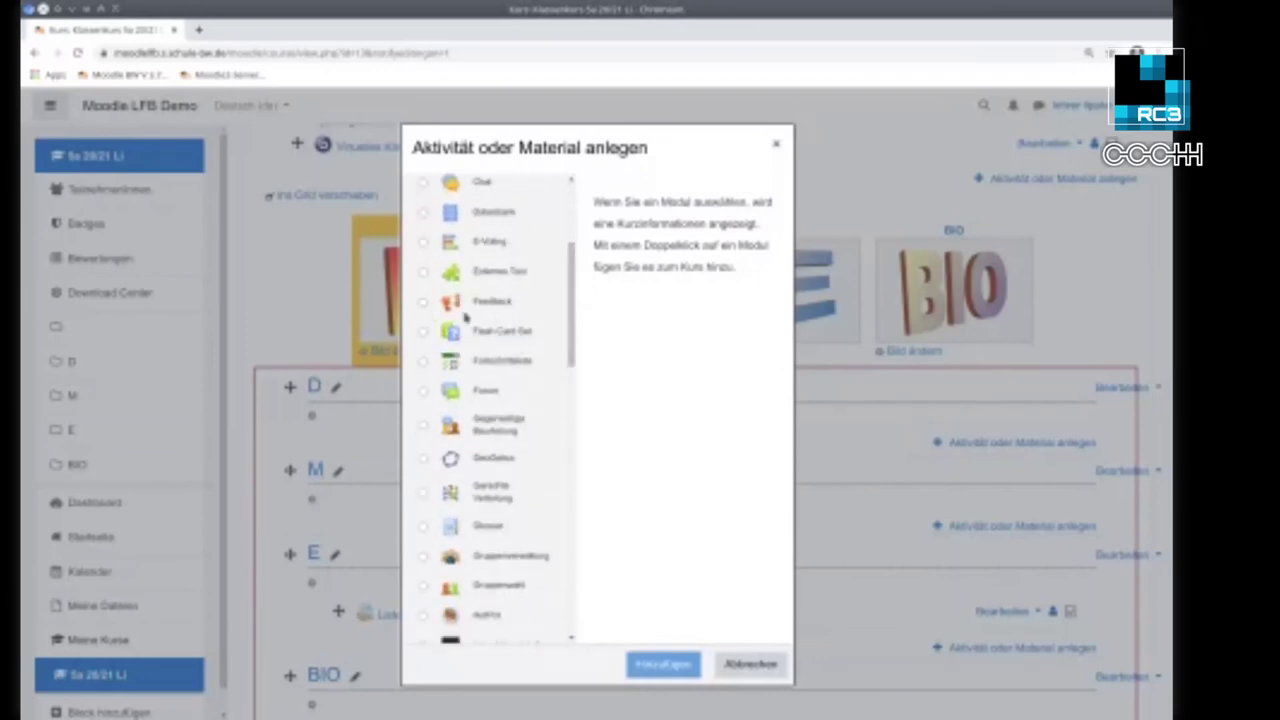
{"action": "left_click_drag", "start_coordinate": [572, 310], "coordinate": [580, 354]}
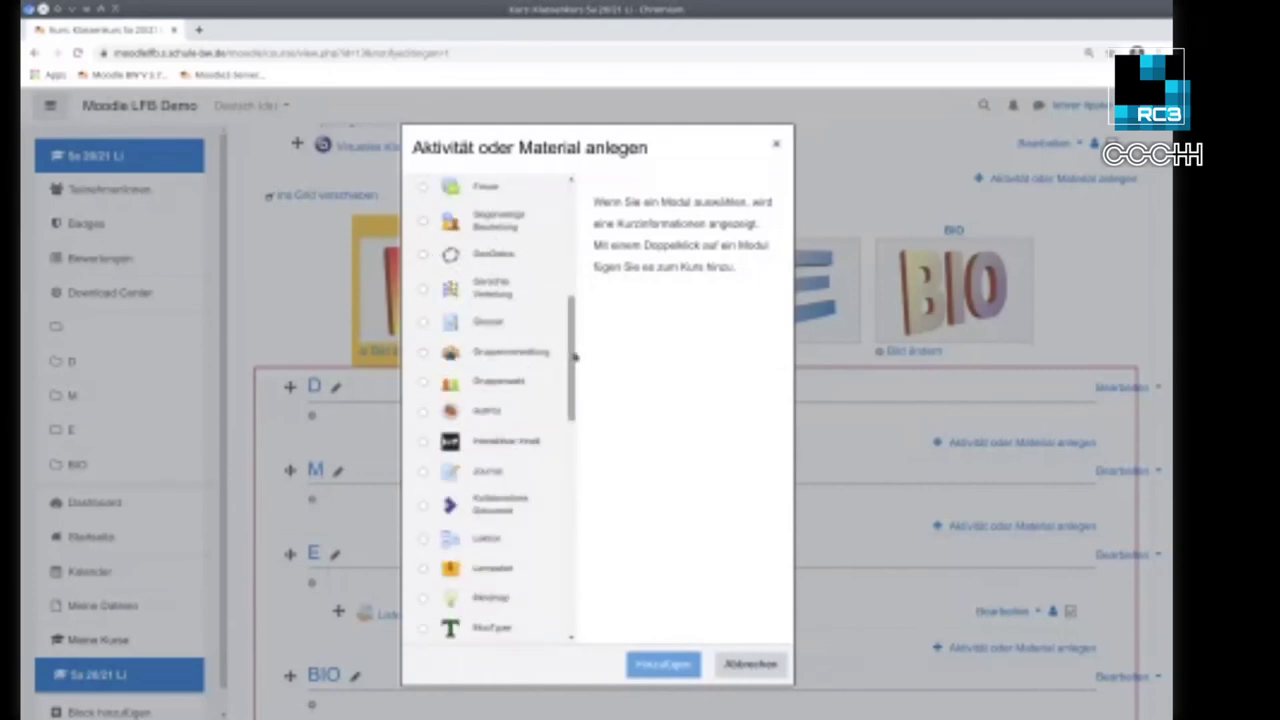
{"action": "scroll", "coordinate": [568, 352], "scroll_direction": "down", "scroll_amount": 3}
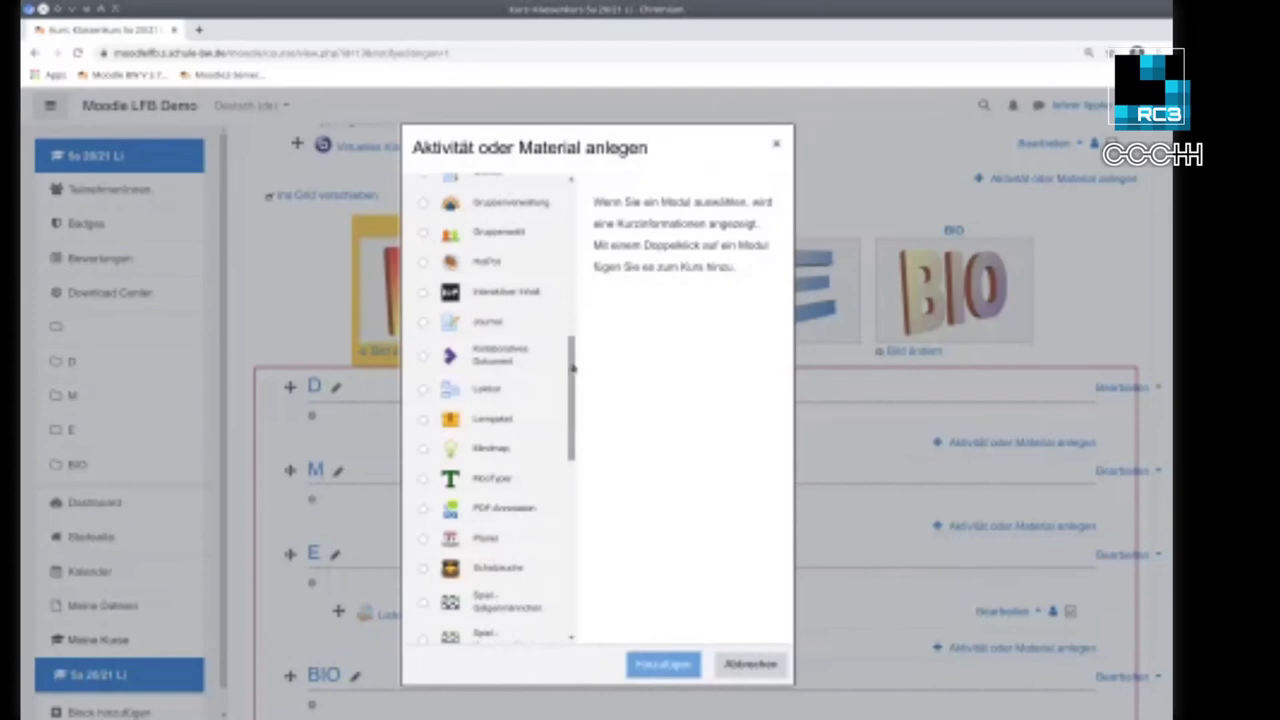
{"action": "left_click_drag", "start_coordinate": [573, 368], "coordinate": [573, 545]}
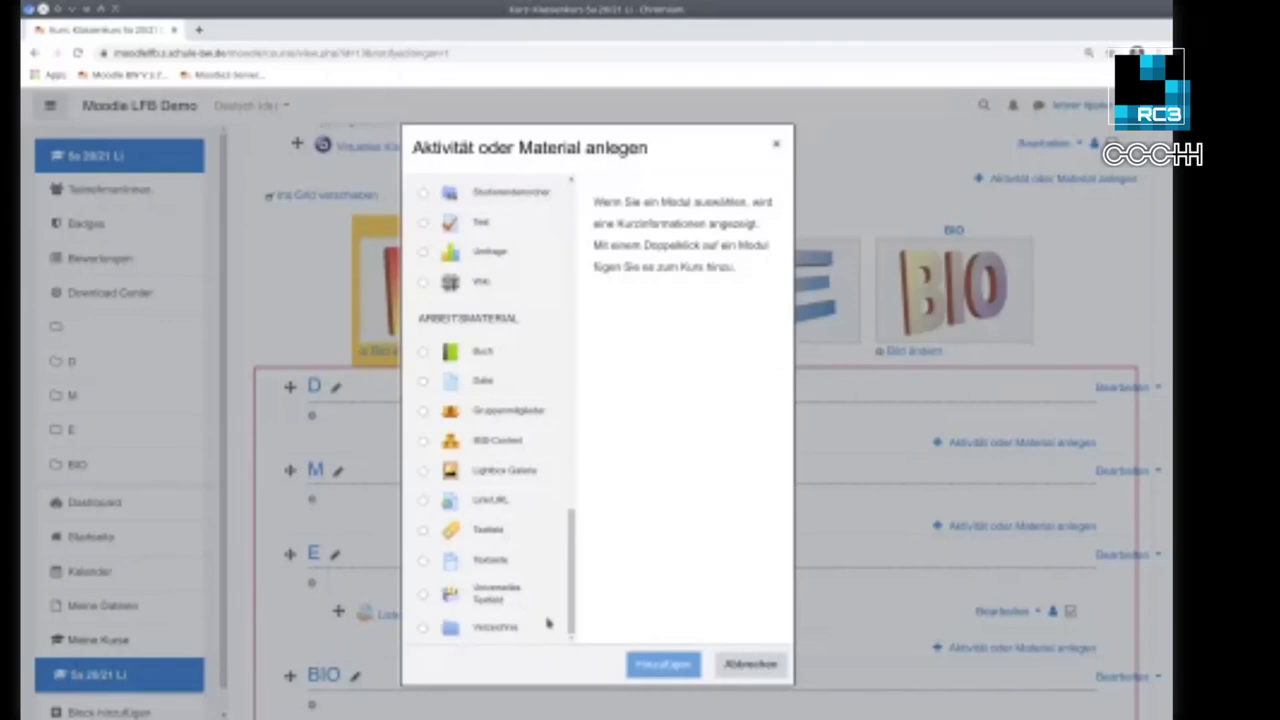
- Cancel the activity chooser and jump to section E of the course
{"action": "left_click", "coordinate": [745, 665]}
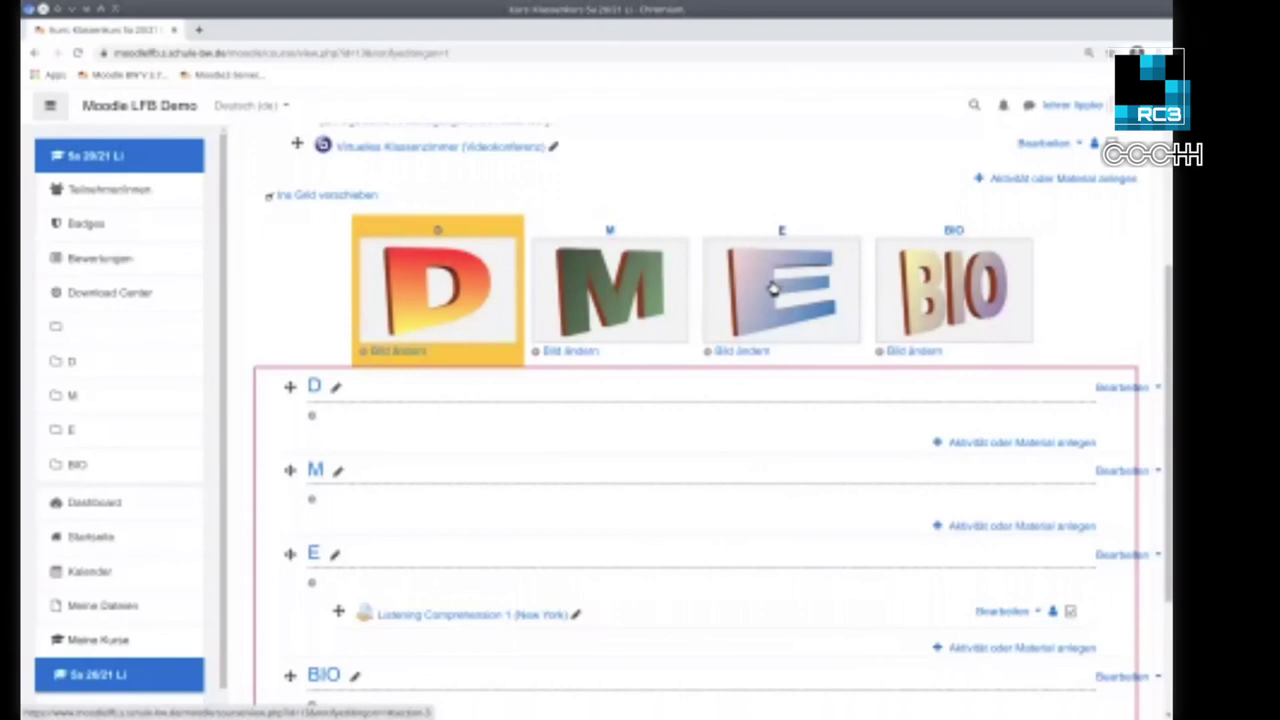
{"action": "left_click", "coordinate": [772, 289]}
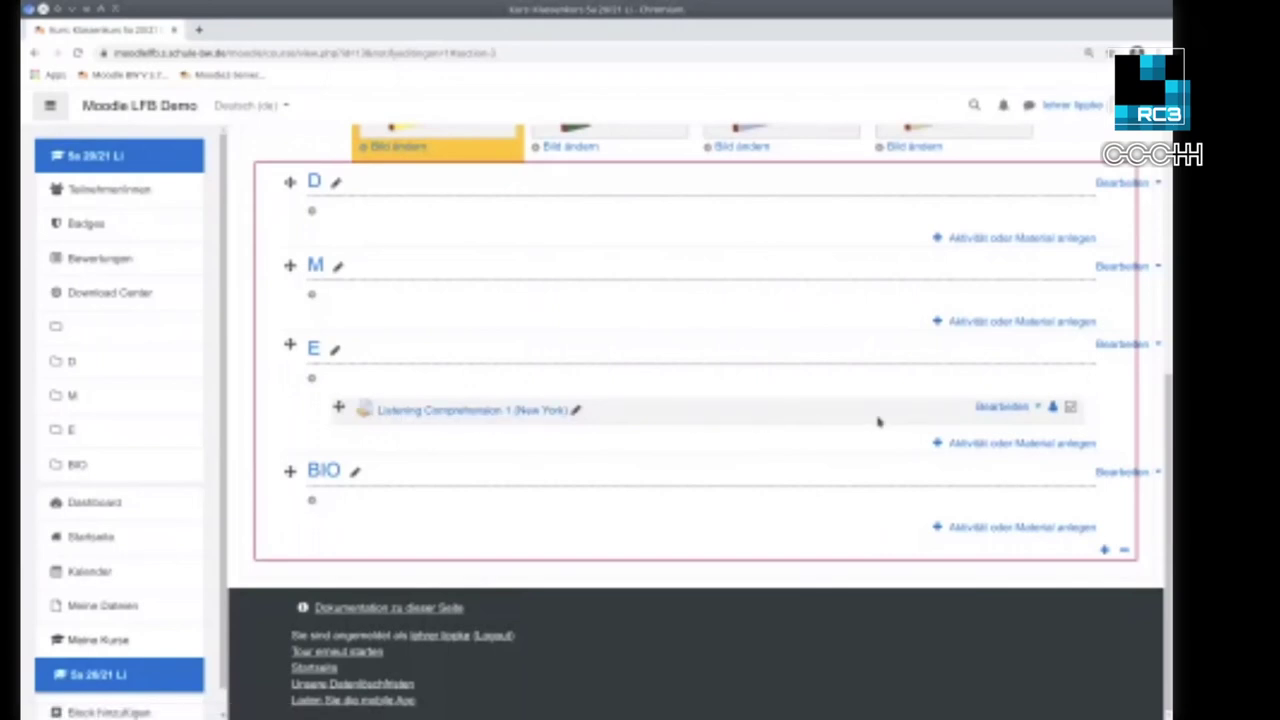
{"action": "left_click", "coordinate": [1036, 408]}
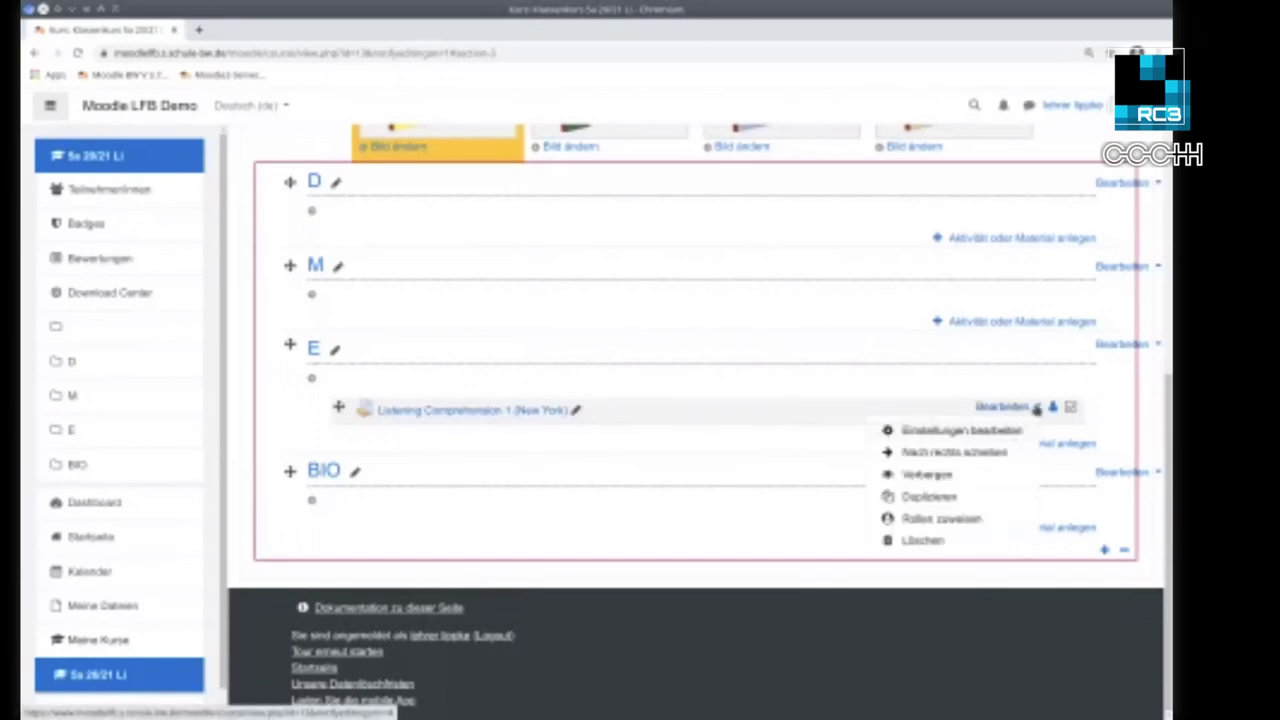
{"action": "left_click", "coordinate": [997, 430]}
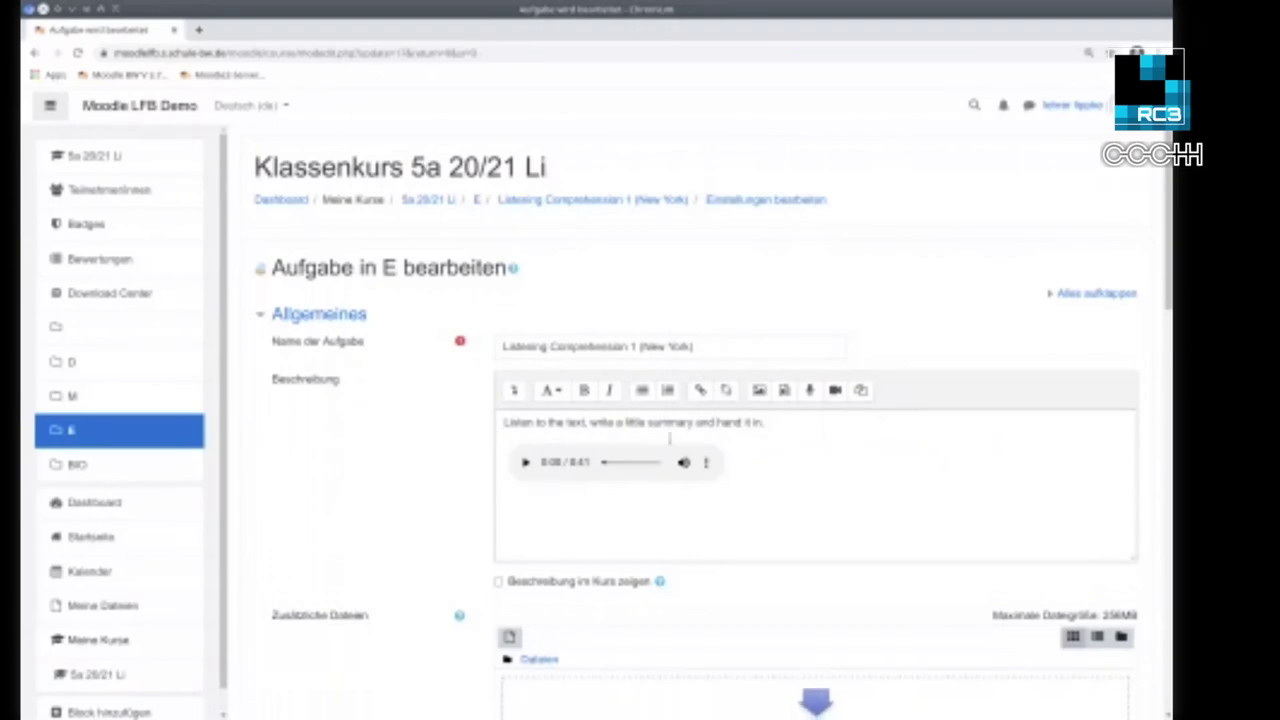
{"action": "left_click", "coordinate": [593, 505]}
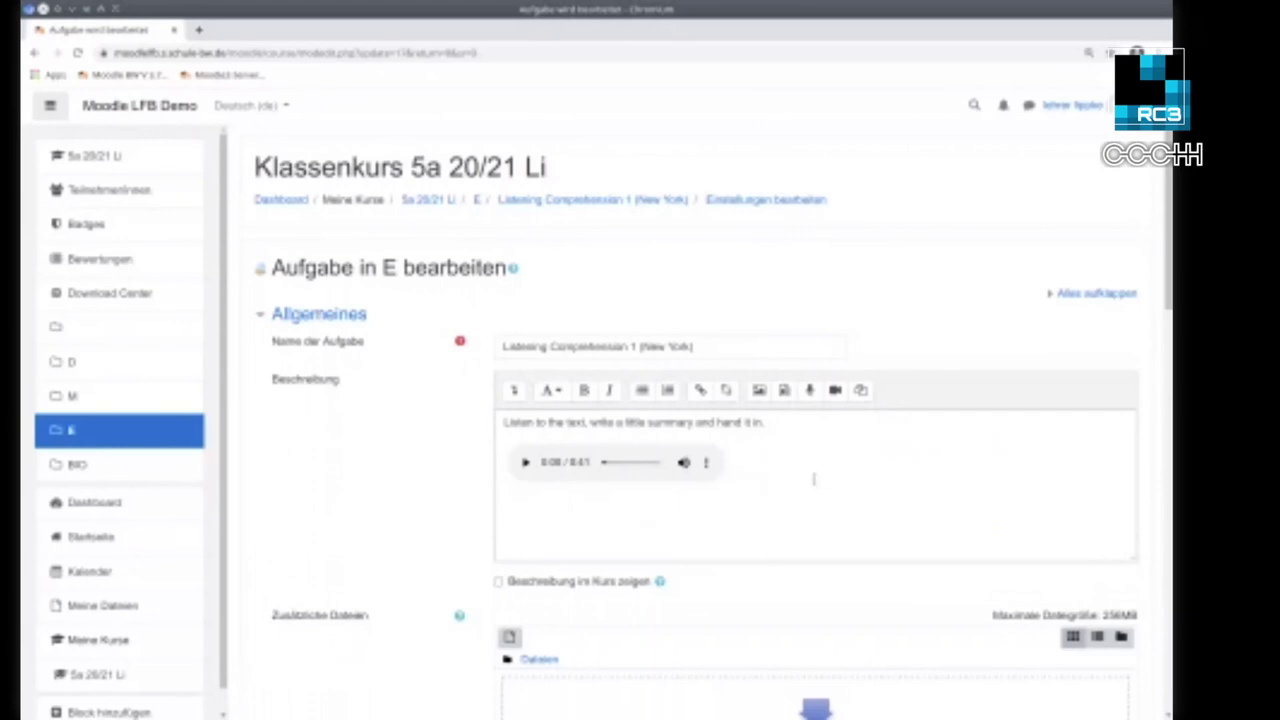
{"action": "scroll", "coordinate": [812, 476], "scroll_direction": "down", "scroll_amount": 1}
{"action": "scroll", "coordinate": [840, 420], "scroll_direction": "down", "scroll_amount": 3}
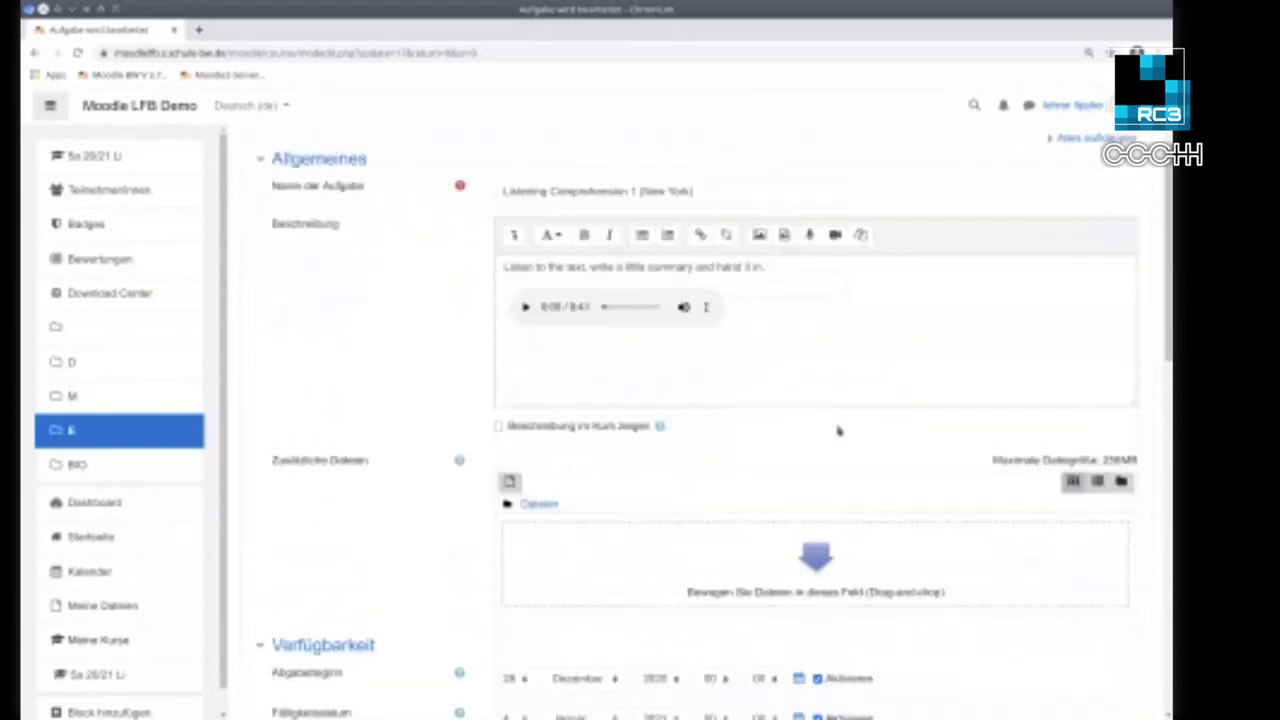
{"action": "scroll", "coordinate": [872, 428], "scroll_direction": "down", "scroll_amount": 3}
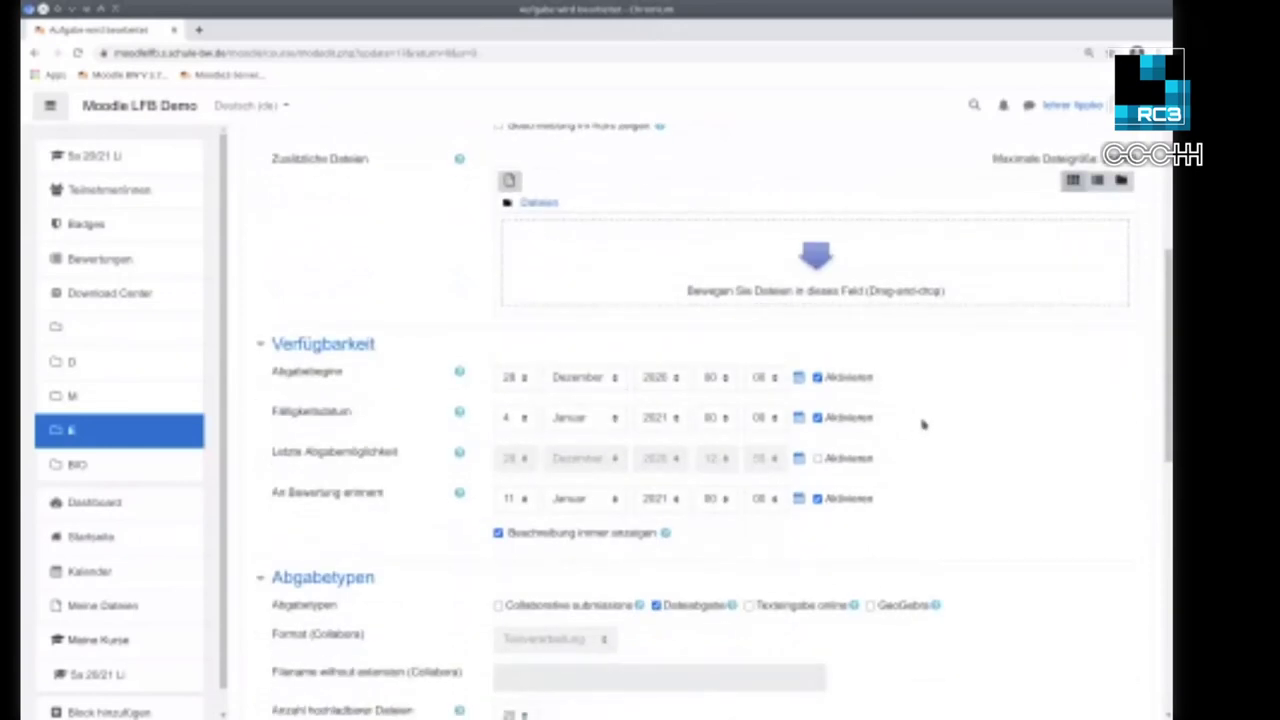
{"action": "scroll", "coordinate": [923, 424], "scroll_direction": "down", "scroll_amount": 2}
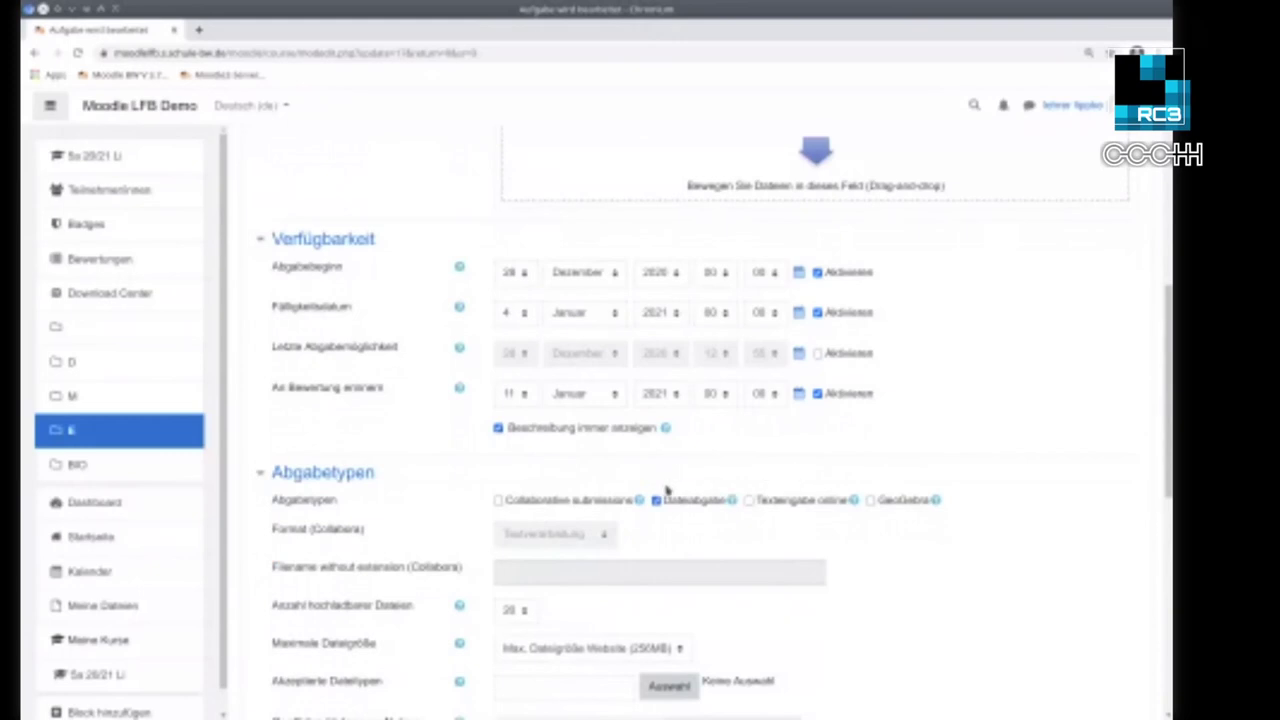
{"action": "scroll", "coordinate": [971, 459], "scroll_direction": "down", "scroll_amount": 2}
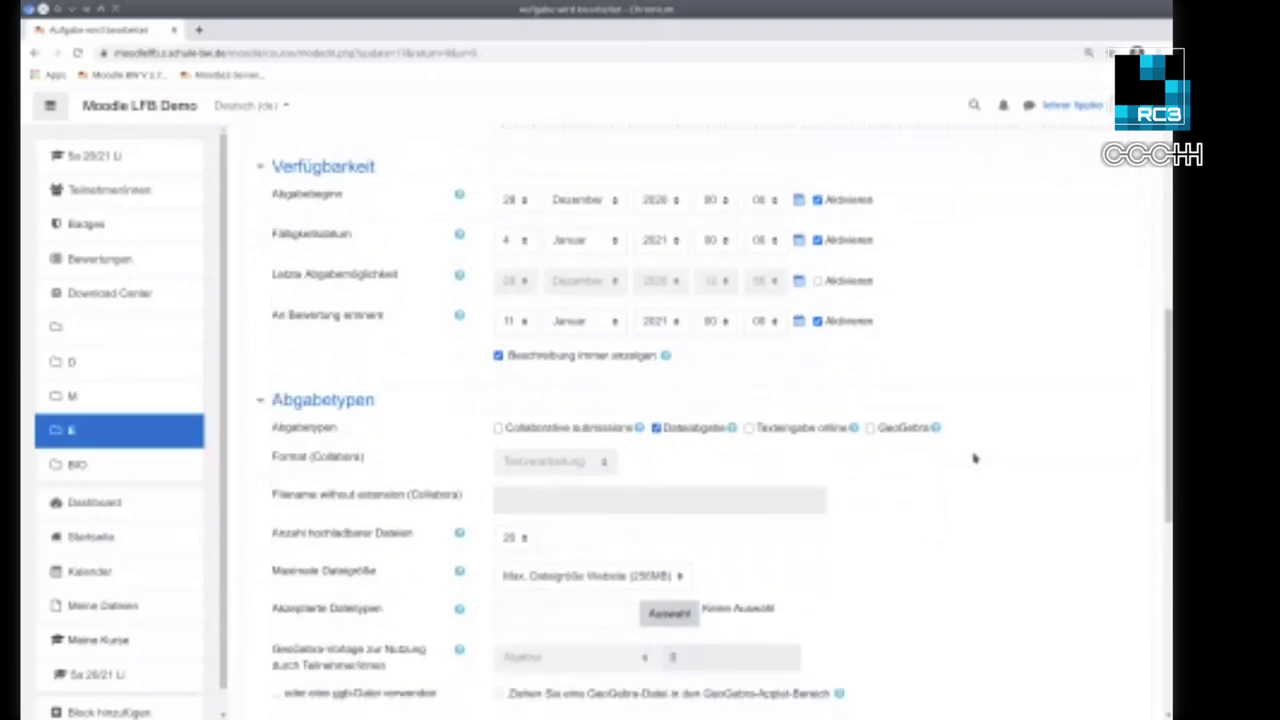
{"action": "scroll", "coordinate": [976, 456], "scroll_direction": "down", "scroll_amount": 3}
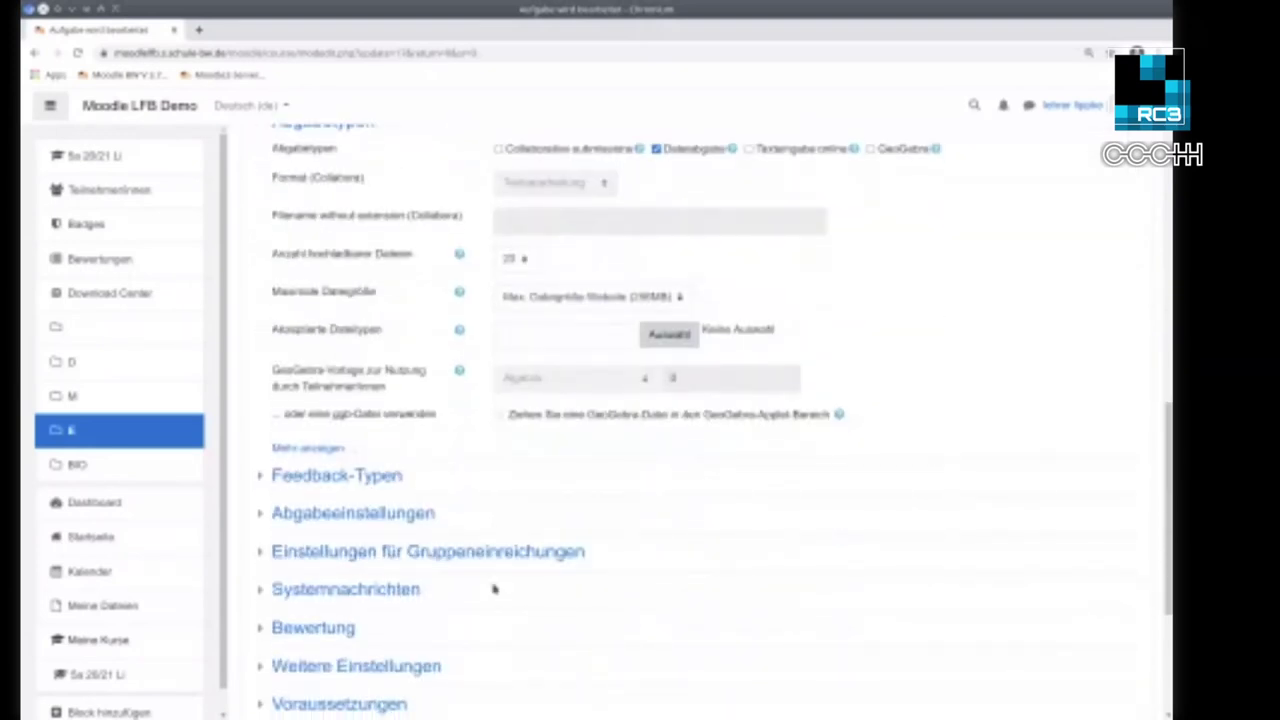
{"action": "scroll", "coordinate": [925, 433], "scroll_direction": "down", "scroll_amount": 1}
{"action": "scroll", "coordinate": [925, 433], "scroll_direction": "down", "scroll_amount": 3}
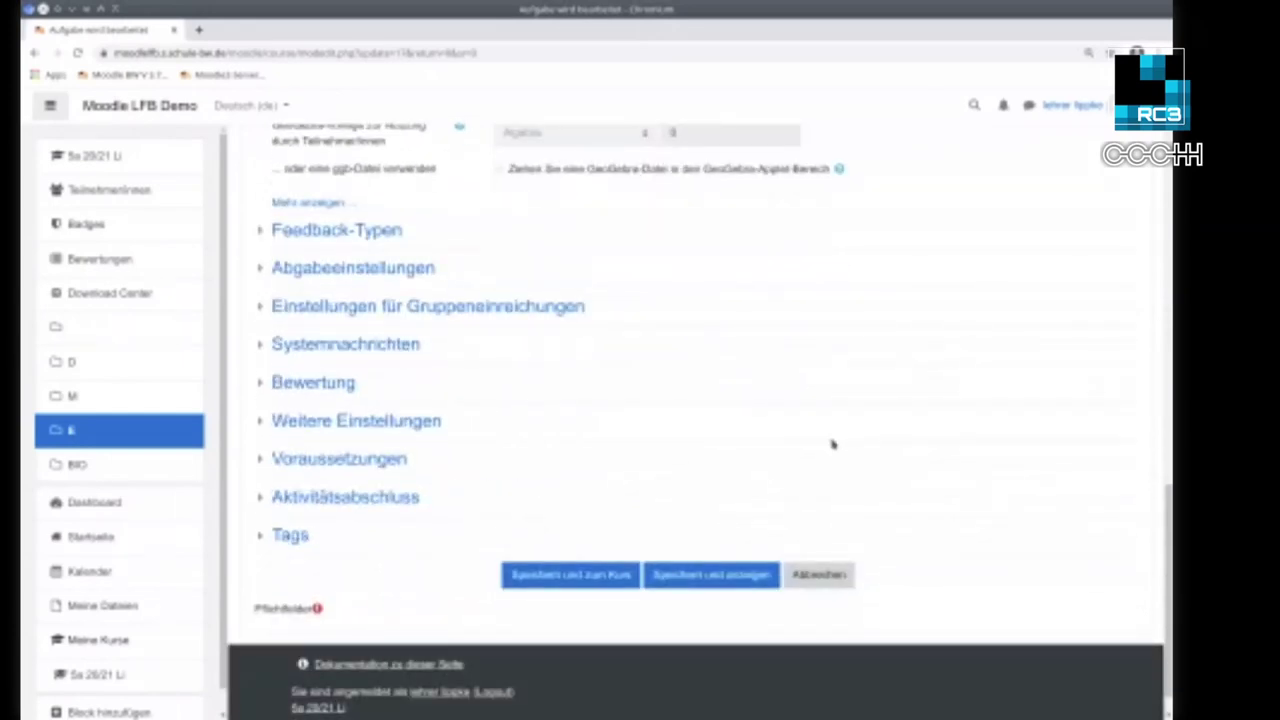
- Save with 'Speichern und zum Kurs', then choose Bearbeiten ausschalten from the gear menu
{"action": "left_click", "coordinate": [607, 578]}
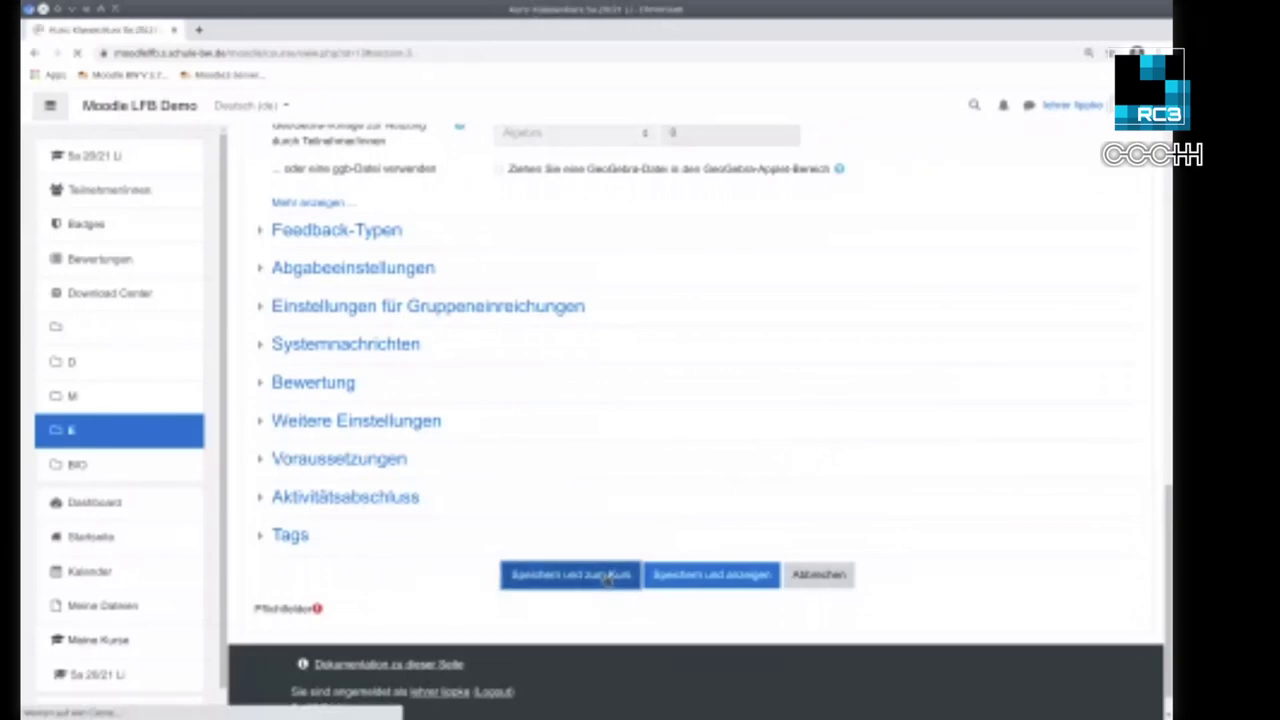
{"action": "scroll", "coordinate": [890, 310], "scroll_direction": "up", "scroll_amount": 3}
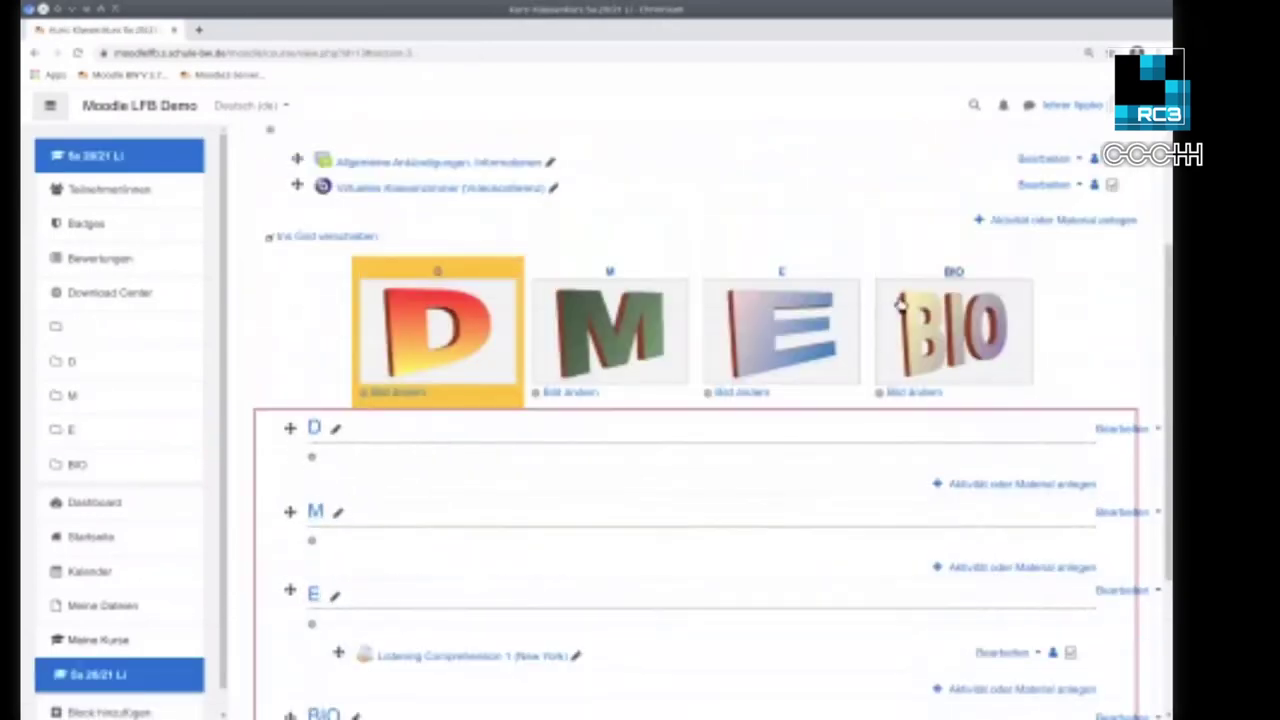
{"action": "scroll", "coordinate": [1068, 178], "scroll_direction": "up", "scroll_amount": 3}
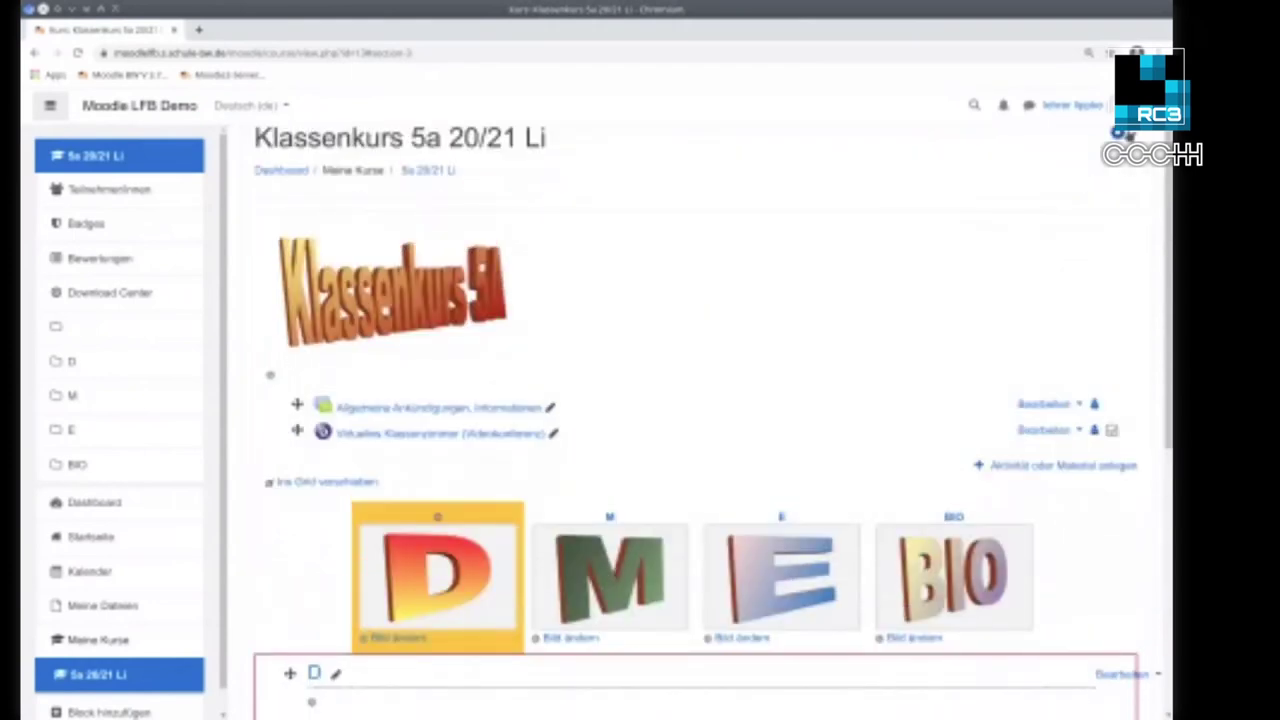
{"action": "left_click", "coordinate": [1118, 133]}
{"action": "left_click", "coordinate": [1097, 181]}
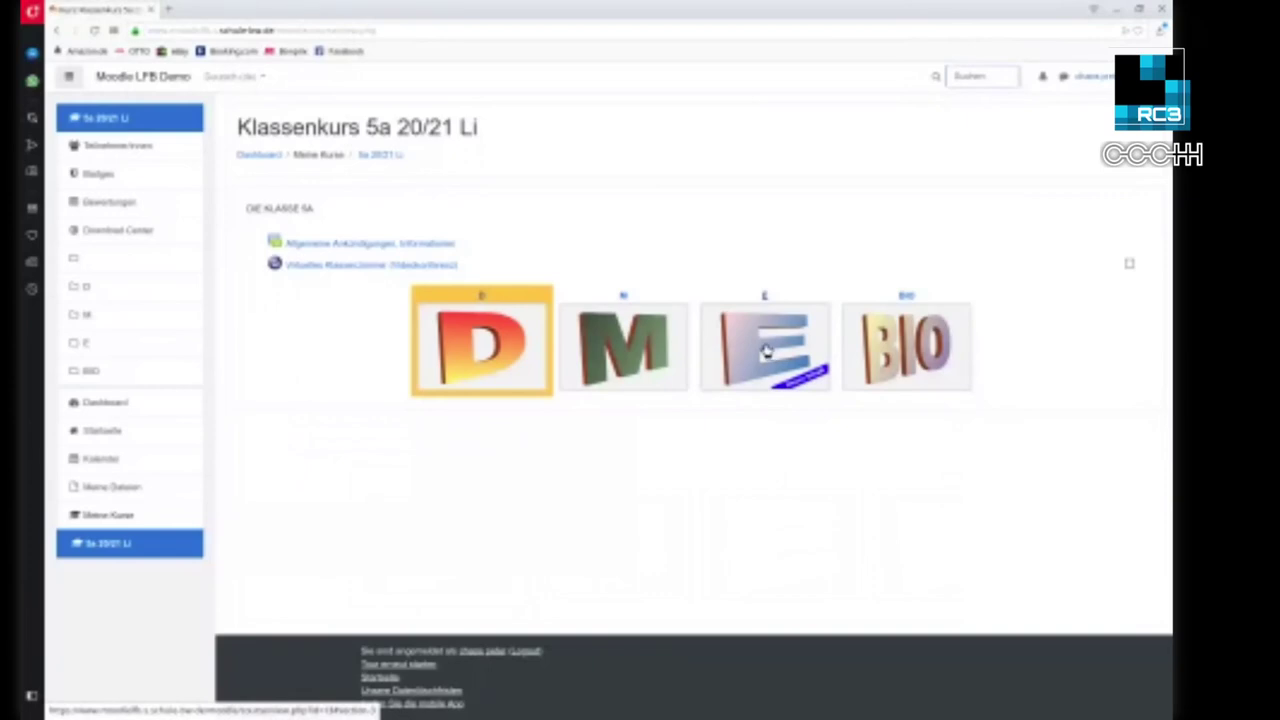
- As the student, open Listening Comprehension 1 (New York) in section E, then minimize that window
{"action": "left_click", "coordinate": [766, 350]}
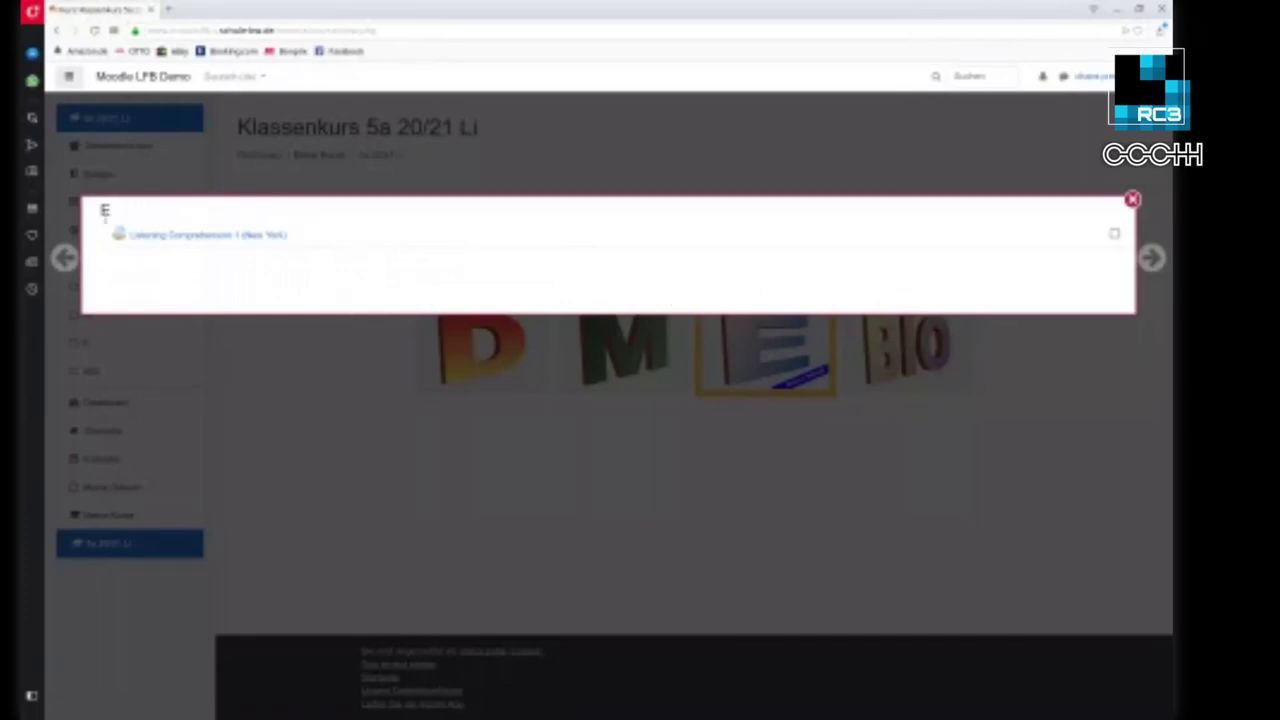
{"action": "left_click", "coordinate": [195, 236]}
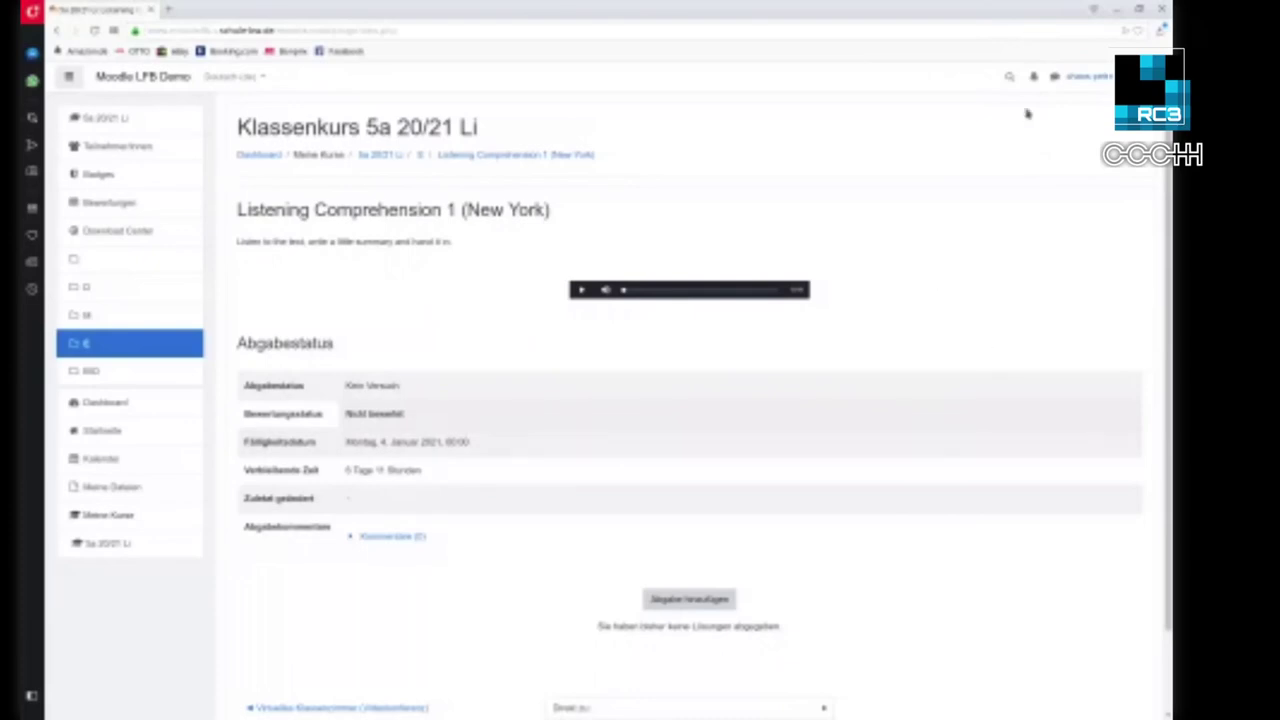
{"action": "left_click", "coordinate": [1118, 11]}
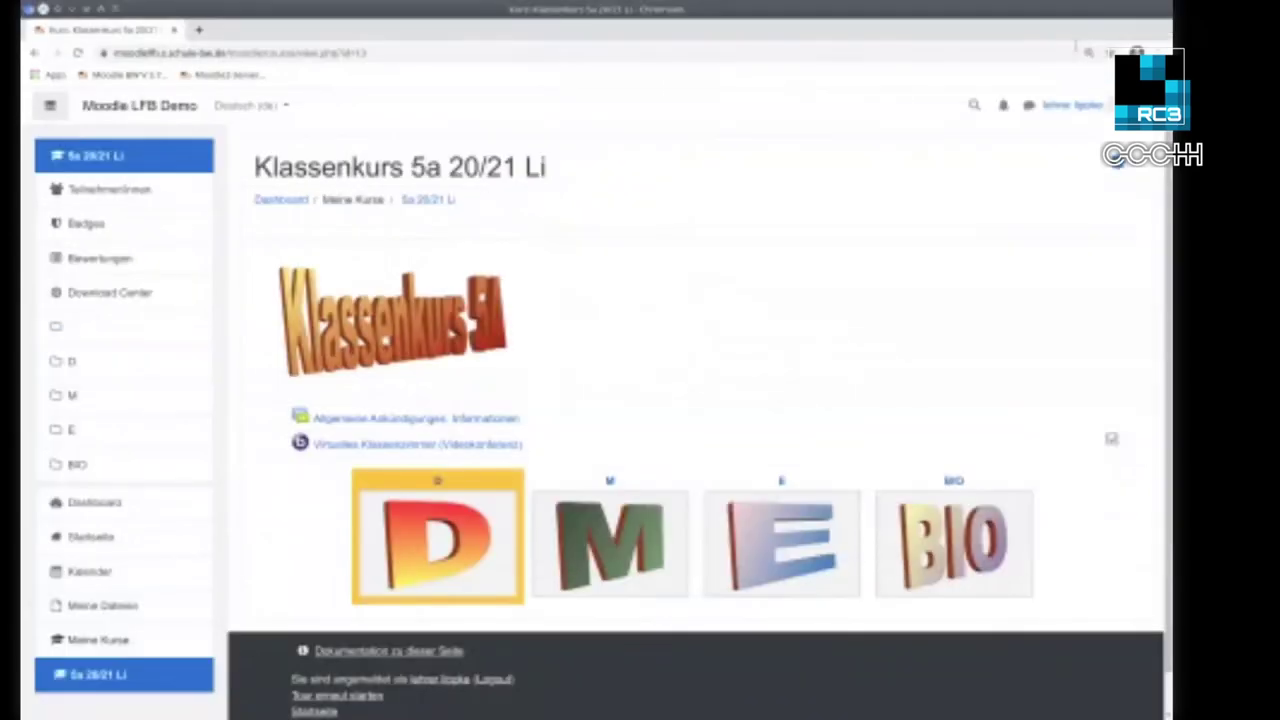
- Minimize the teacher course and administration windows, then advance to slide 6 with the Moodle links
{"action": "left_click", "coordinate": [72, 9]}
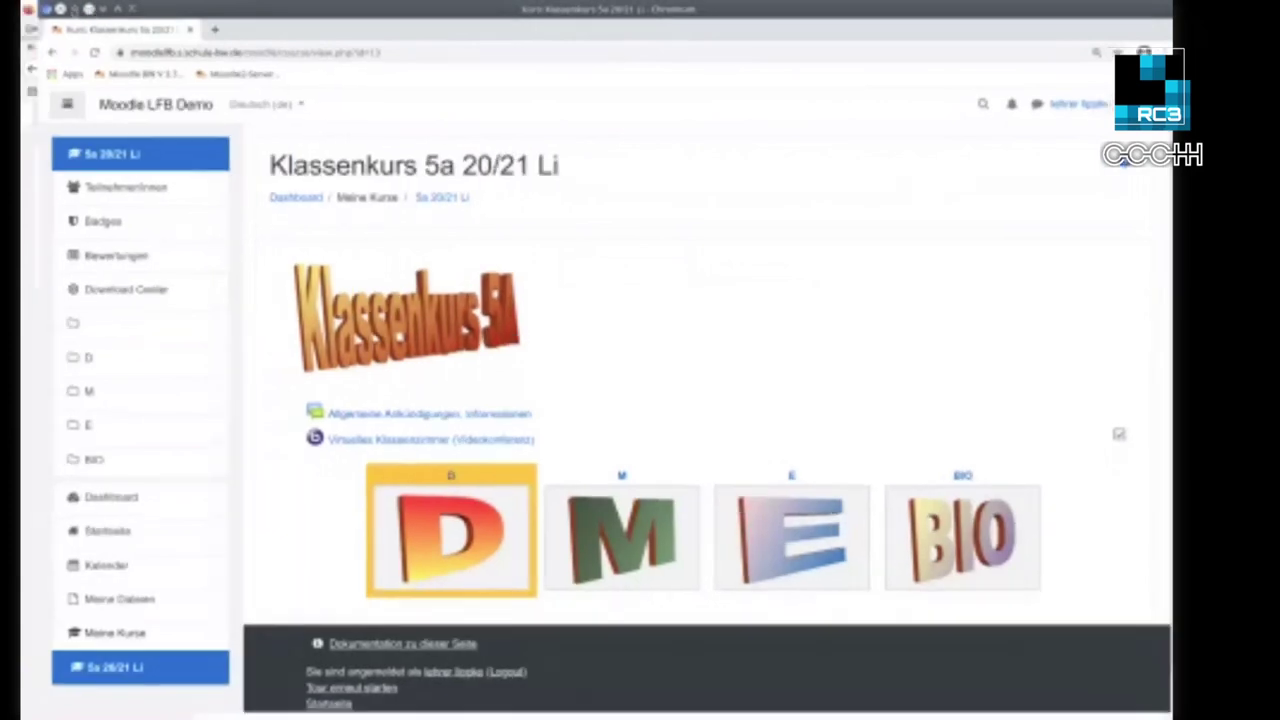
{"action": "left_click", "coordinate": [72, 9]}
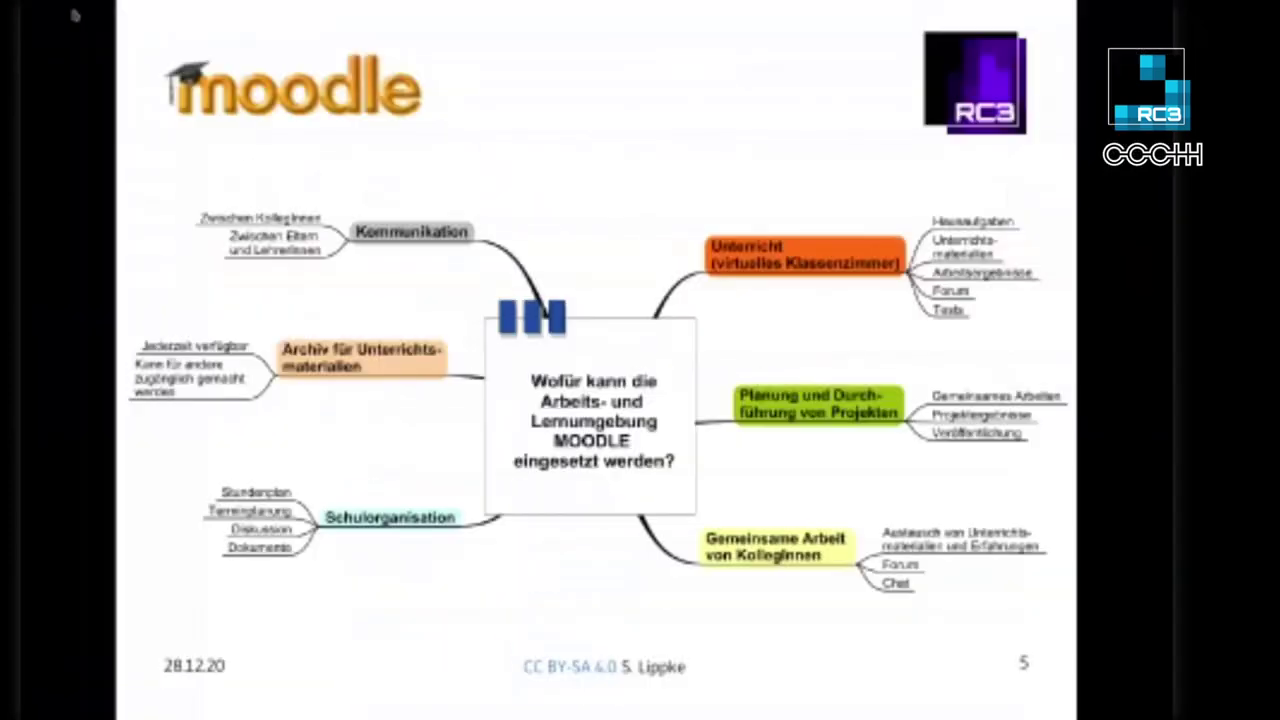
{"action": "left_click", "coordinate": [631, 286]}
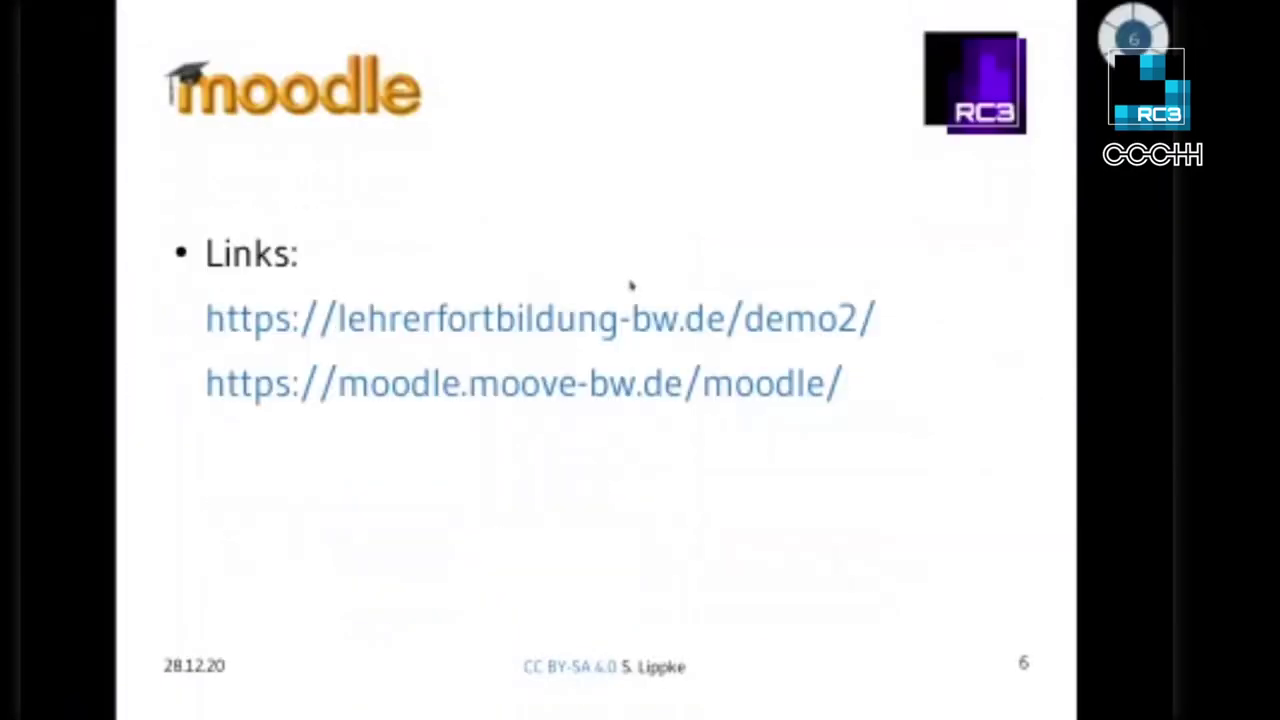
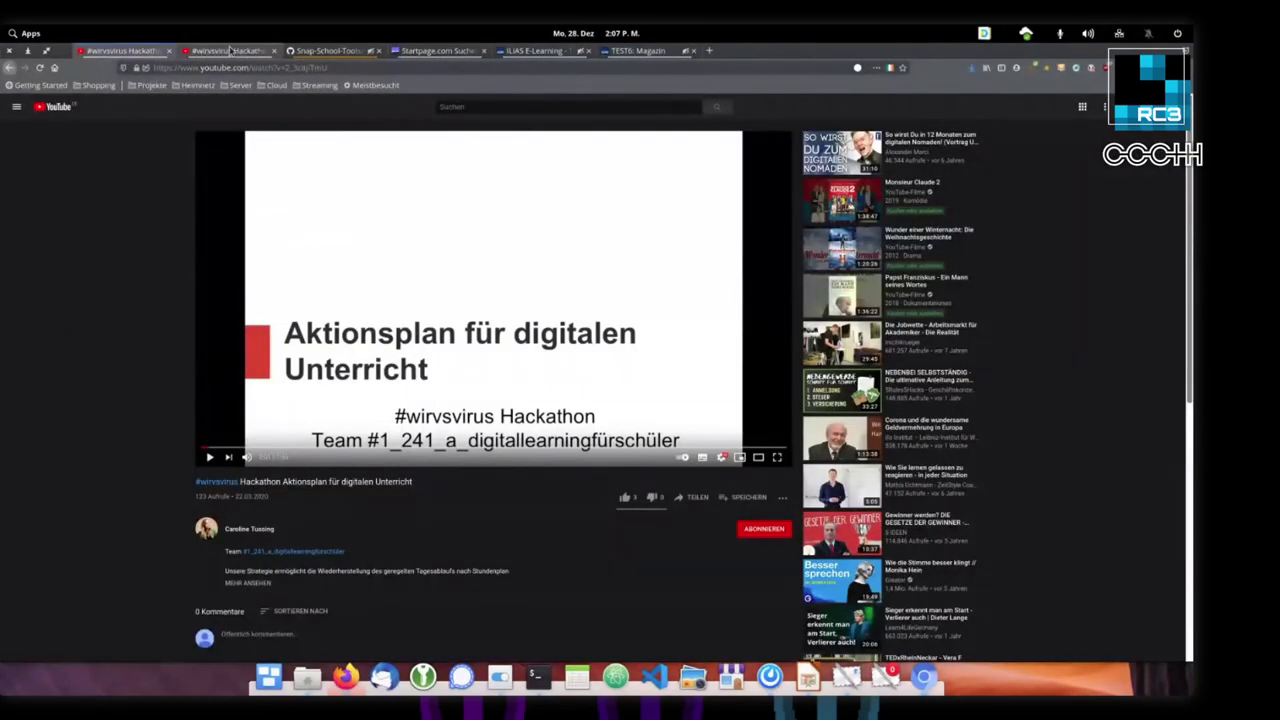
- View the hackathon DEMO video, then switch to the Snap-School-Tools GitHub project page
{"action": "left_click", "coordinate": [230, 51]}
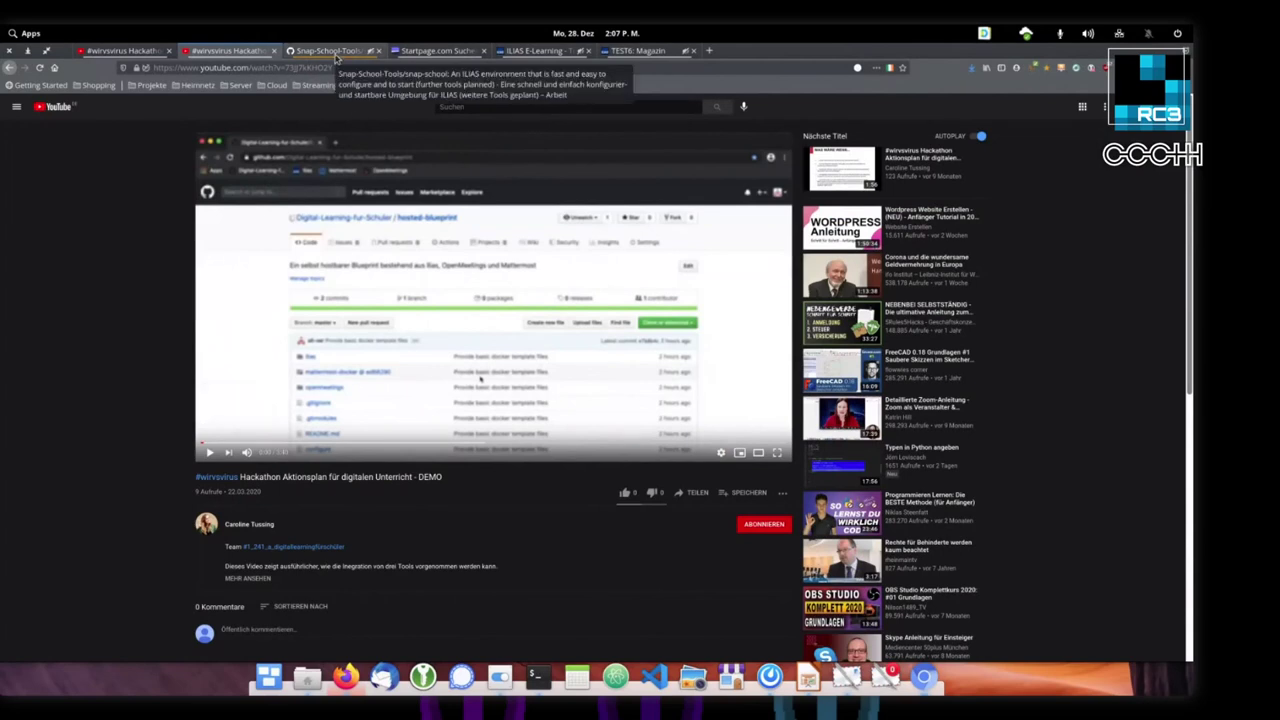
{"action": "left_click", "coordinate": [335, 55]}
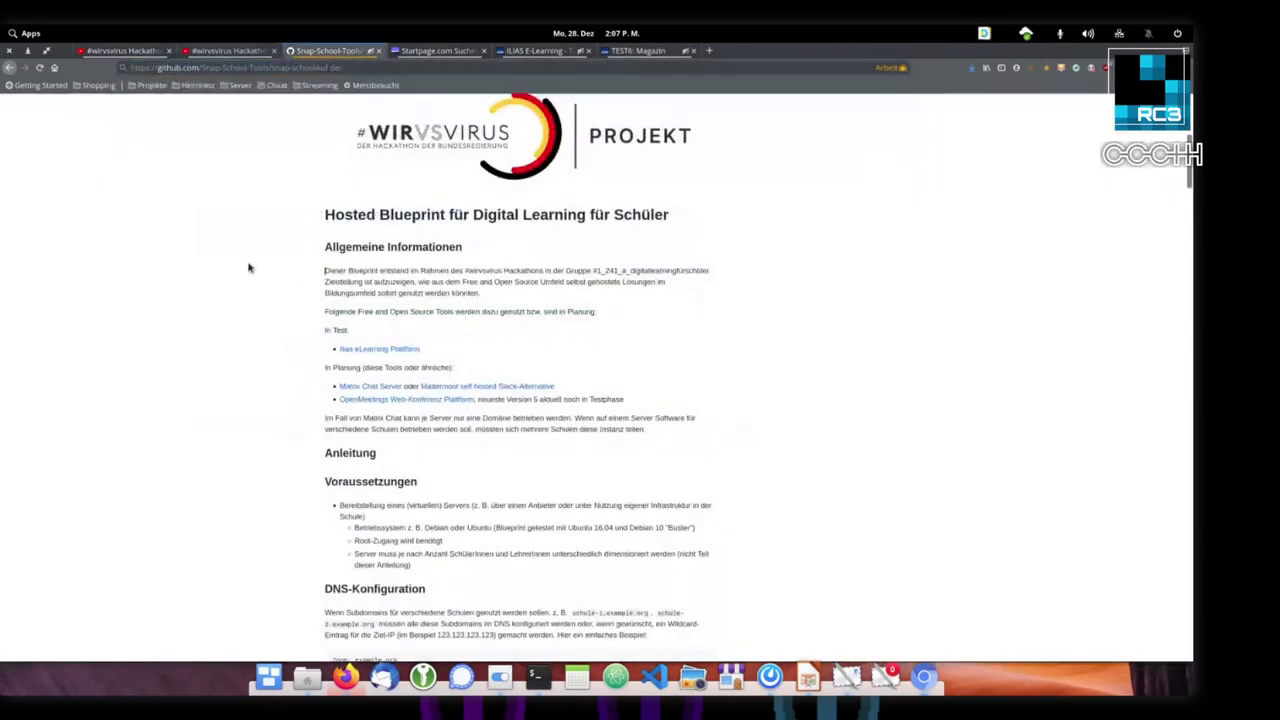
- Scroll the snap-school repository page to the top so its 21 commits and file list show
{"action": "scroll", "coordinate": [365, 278], "scroll_direction": "up", "scroll_amount": 5}
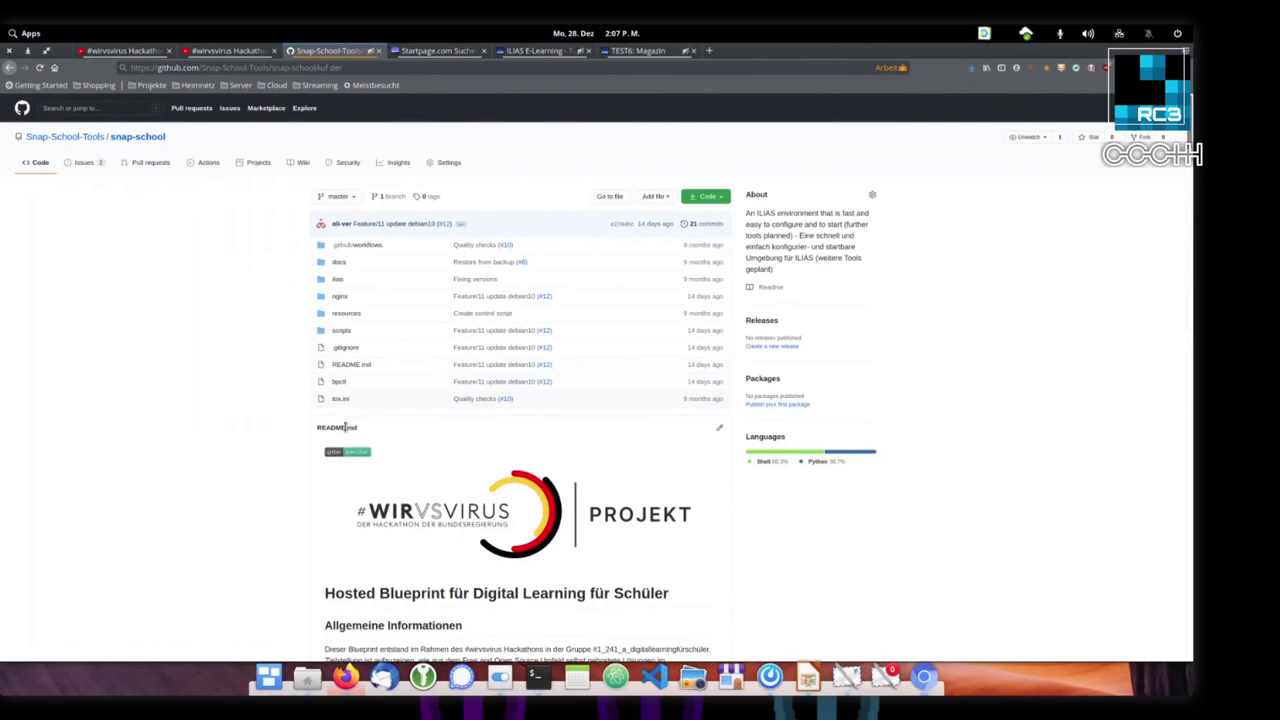
{"action": "left_click", "coordinate": [133, 68]}
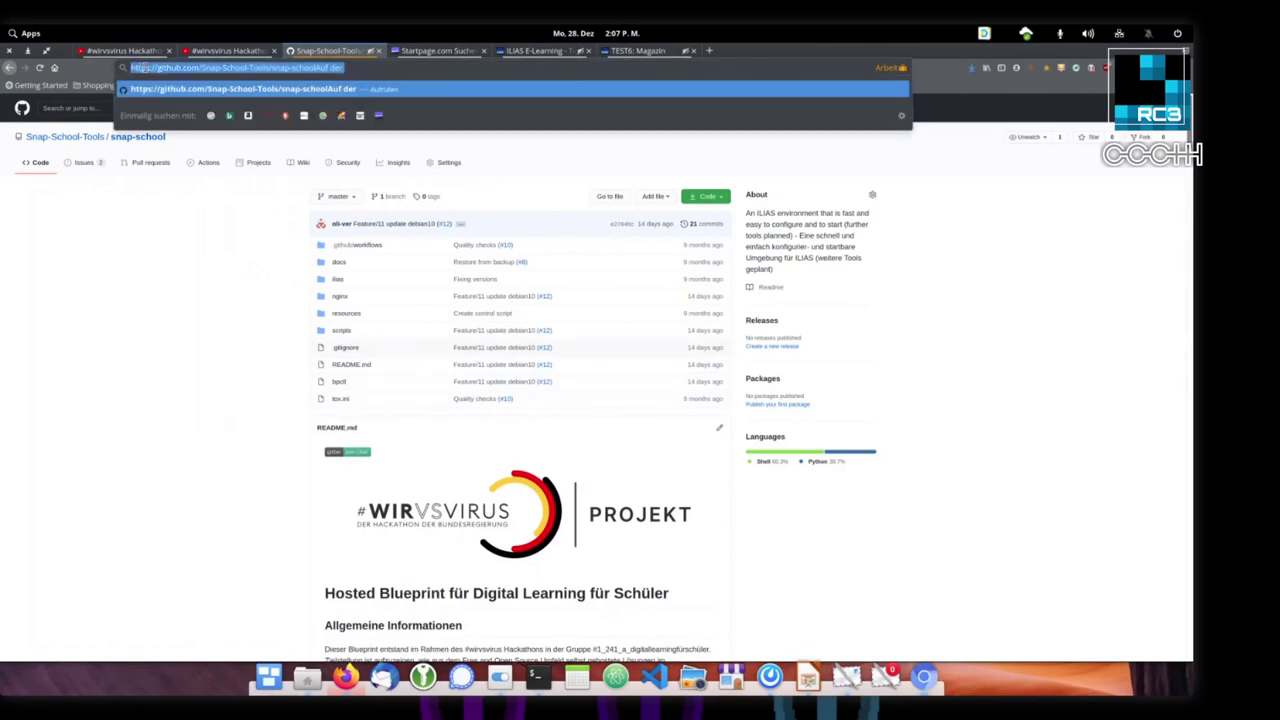
{"action": "left_click", "coordinate": [205, 368]}
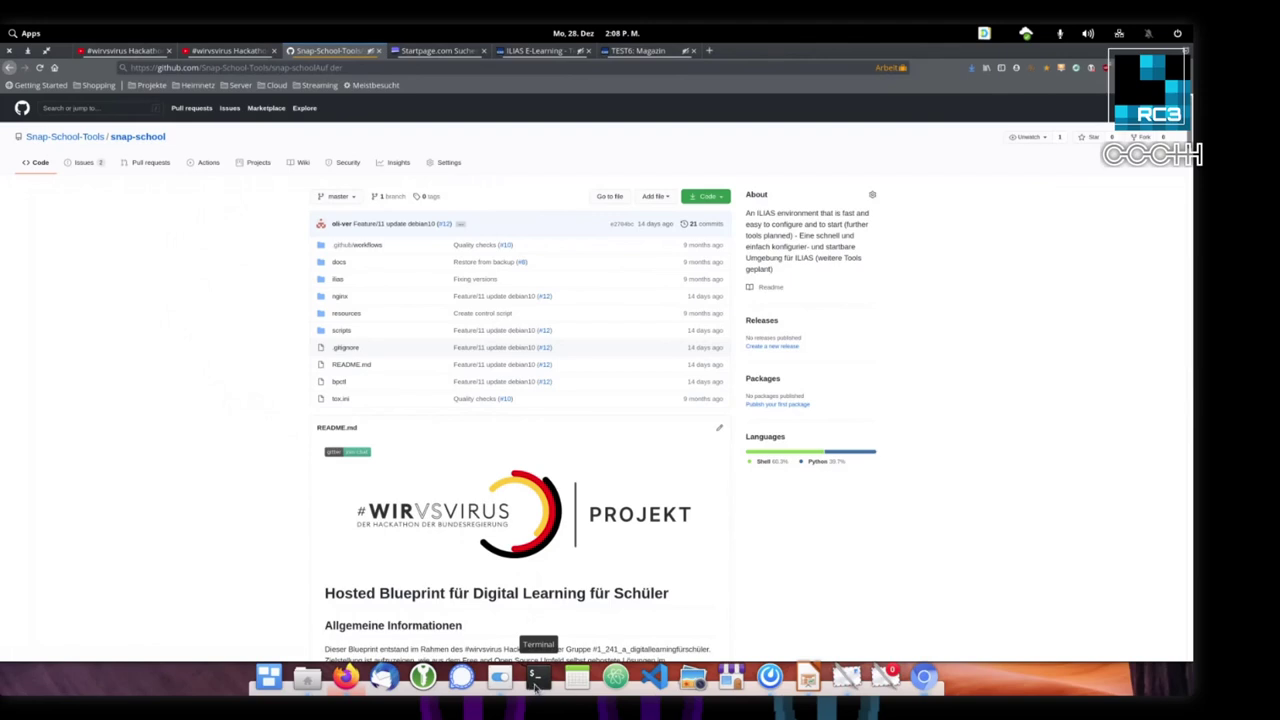
- Run bpctl in the SSH session to list configure, start, stop, update, backup, restore and purge
{"action": "left_click", "coordinate": [537, 680]}
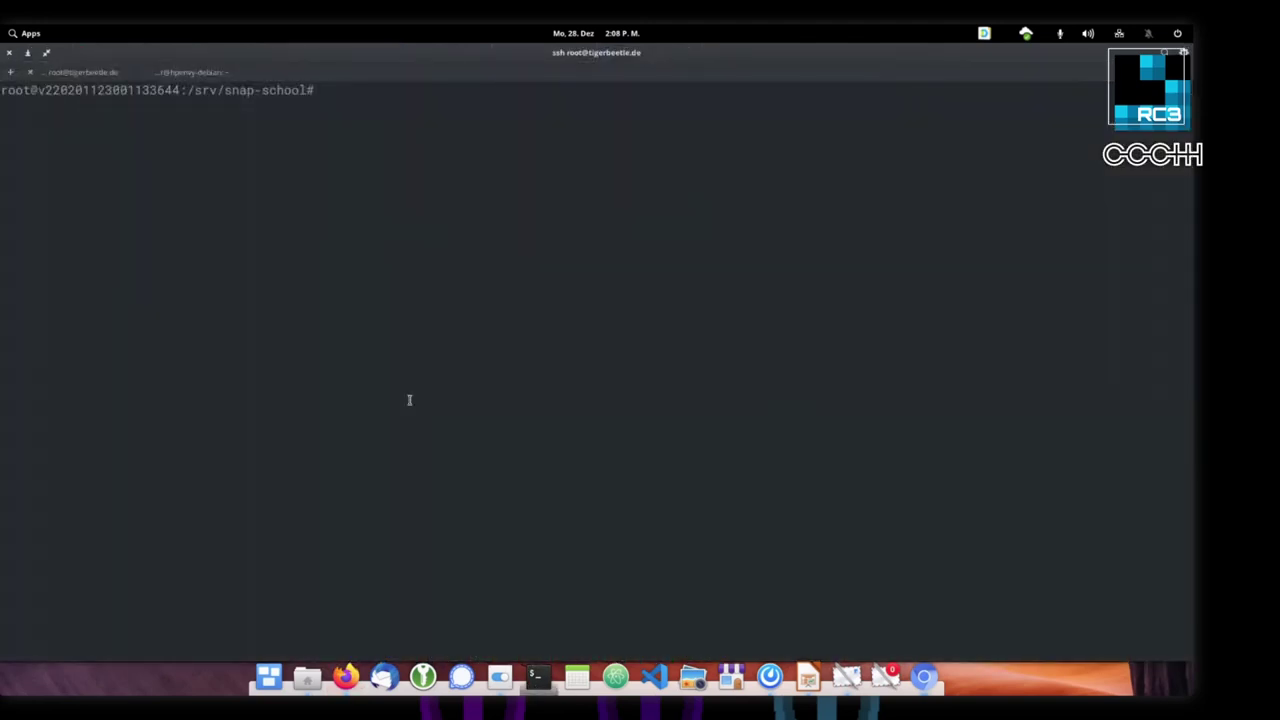
{"action": "type", "text": "bpctl"}
{"action": "key", "text": "Return"}
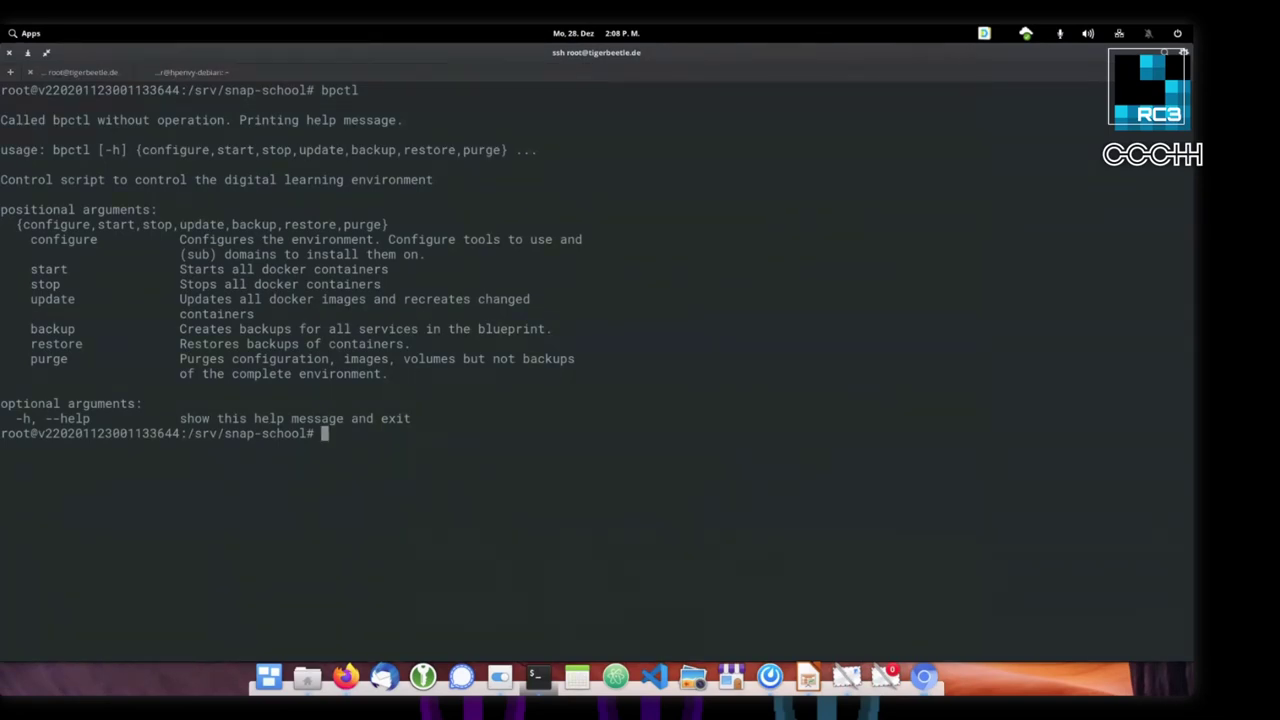
{"action": "left_click", "coordinate": [346, 678]}
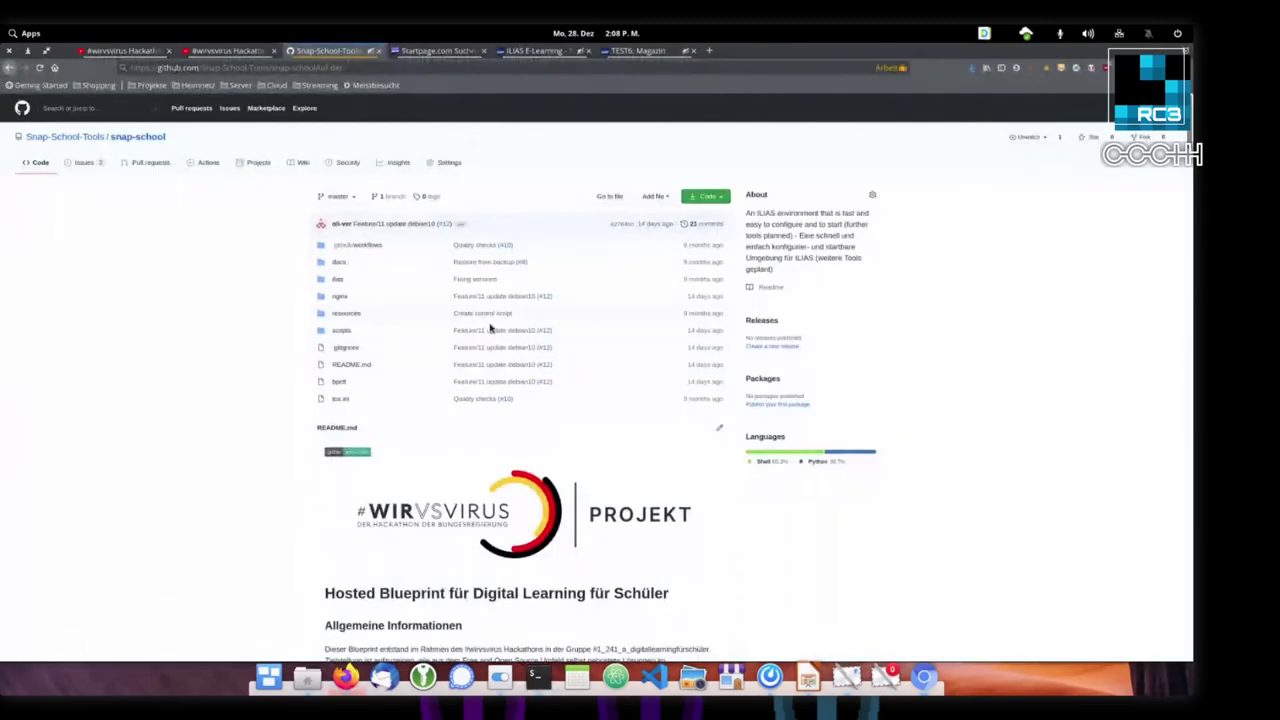
- Check the repository's Code clone dropdown, then return to the bpctl help in the terminal
{"action": "left_click", "coordinate": [707, 197]}
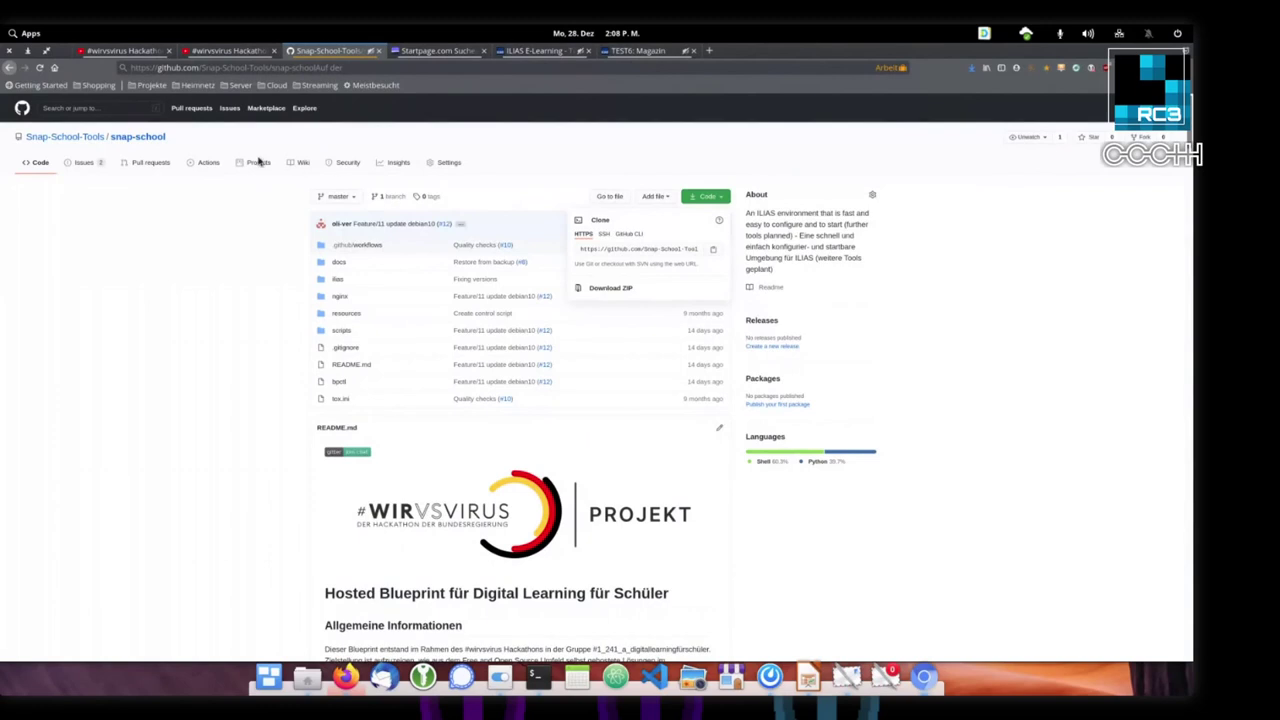
{"action": "left_click", "coordinate": [536, 676]}
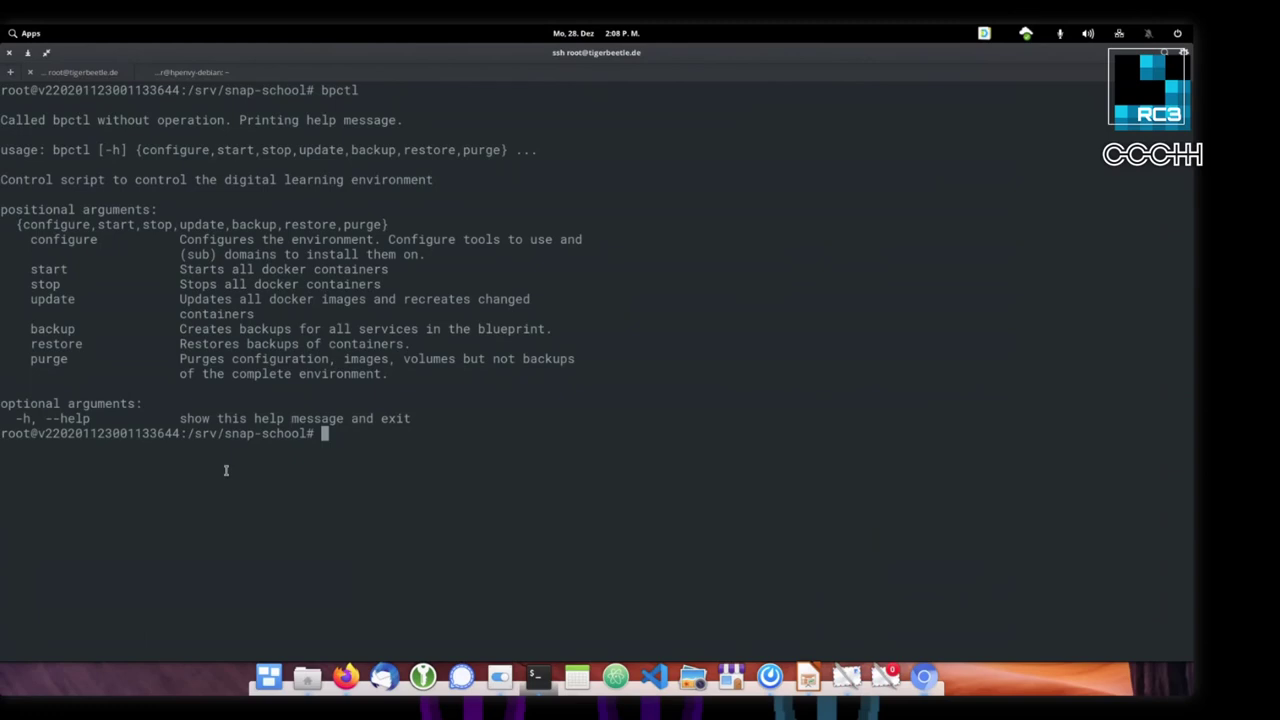
- Run bpctl configure with the Let's Encrypt contact e-mail address and the 'default' client
{"action": "key", "text": "Up"}
{"action": "type", "text": "configure"}
{"action": "key", "text": "Return"}
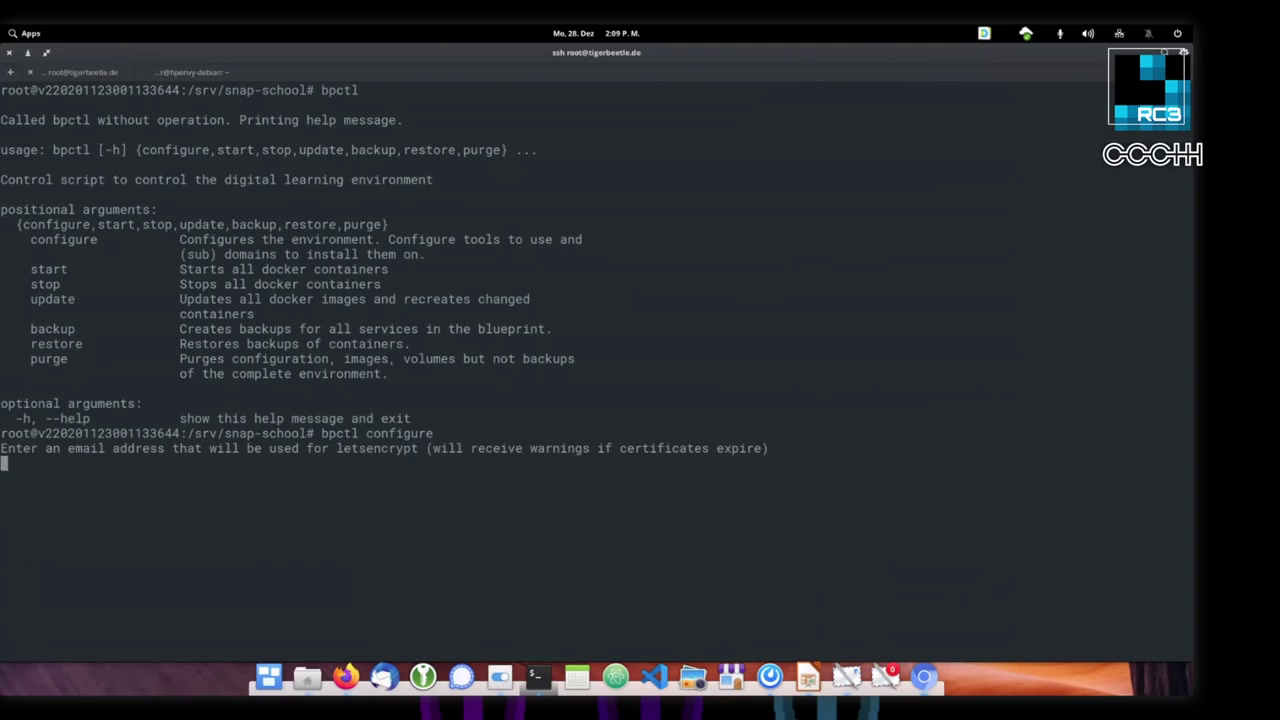
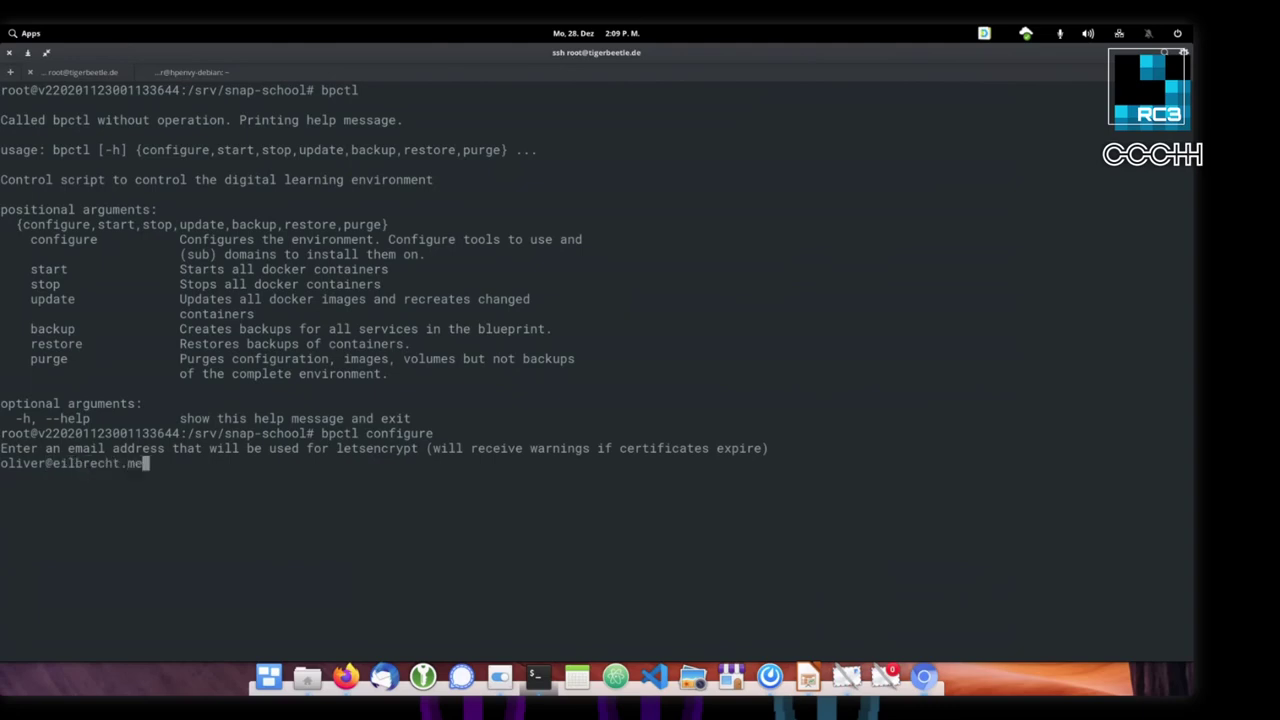
{"action": "key", "text": "Return"}
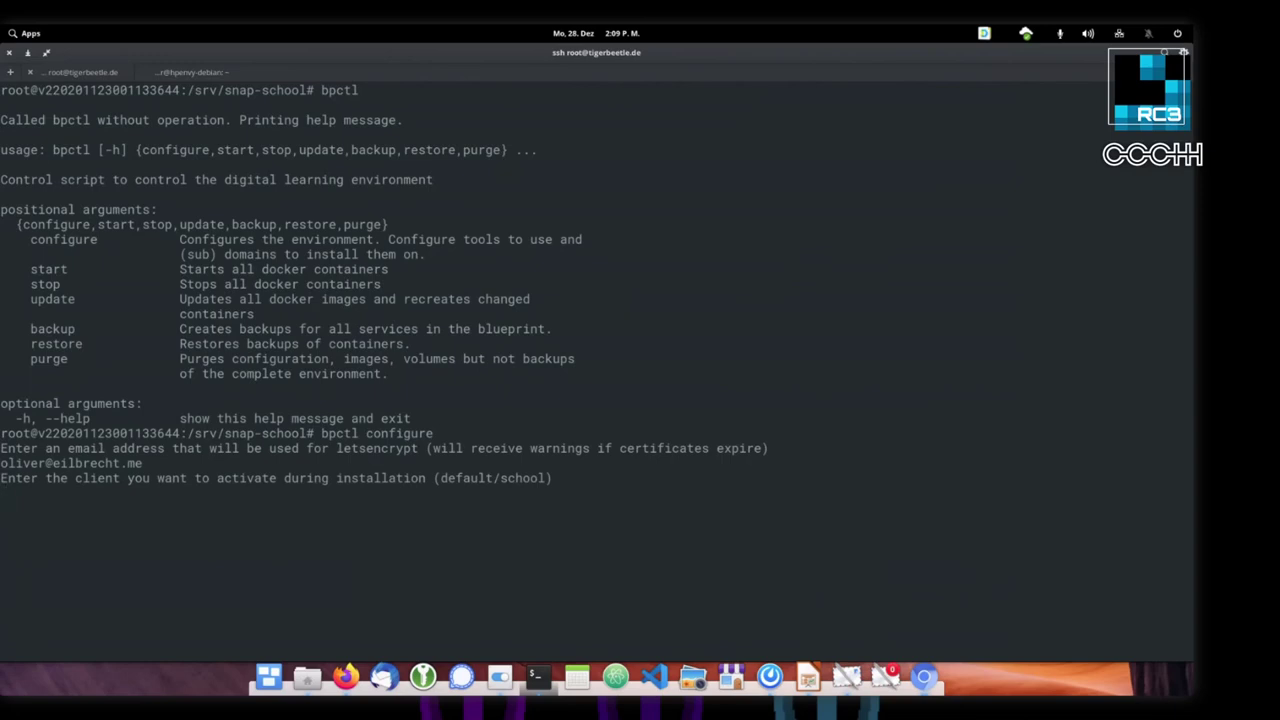
{"action": "type", "text": "default"}
{"action": "key", "text": "Return"}
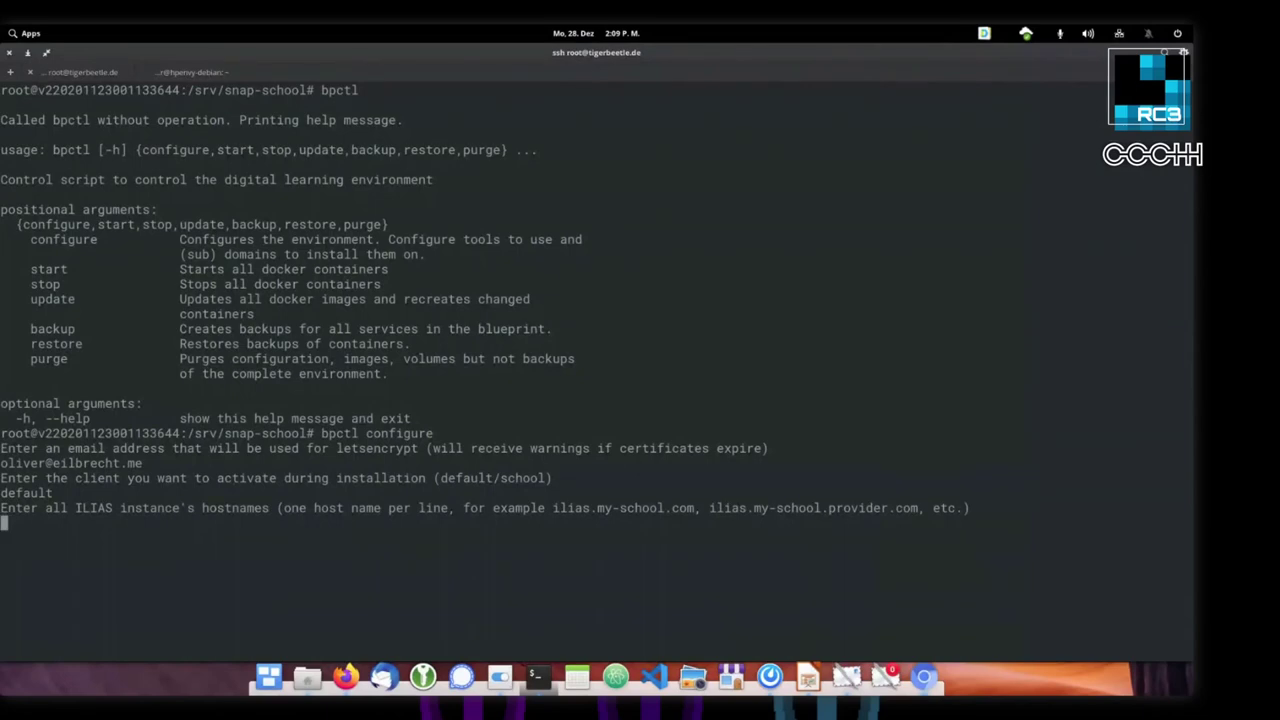
- Add hosts ilias1.tigerbeetle.de and ilias2.tigerbeetle.de, confirm with y, and run bpctl start
{"action": "type", "text": "ilias1.tigerbeetle.de"}
{"action": "key", "text": "Return"}
{"action": "type", "text": "ilias2.tigerbeetle.de"}
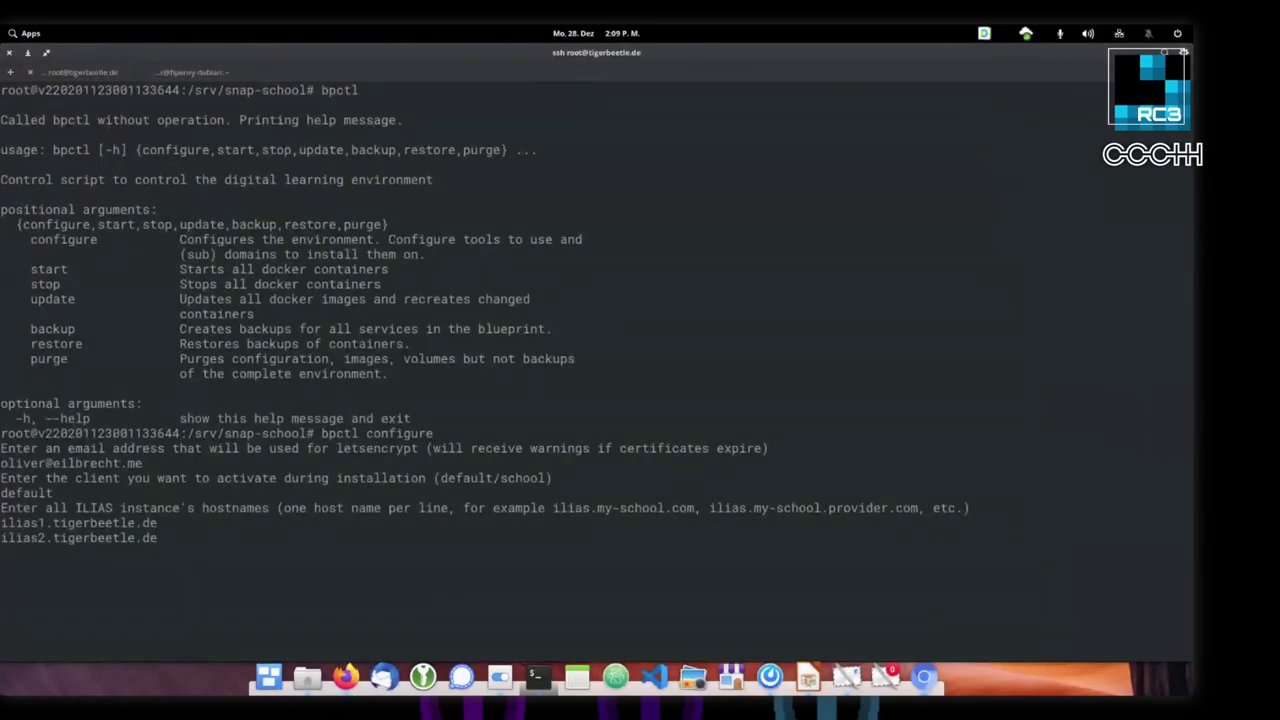
{"action": "key", "text": "Return"}
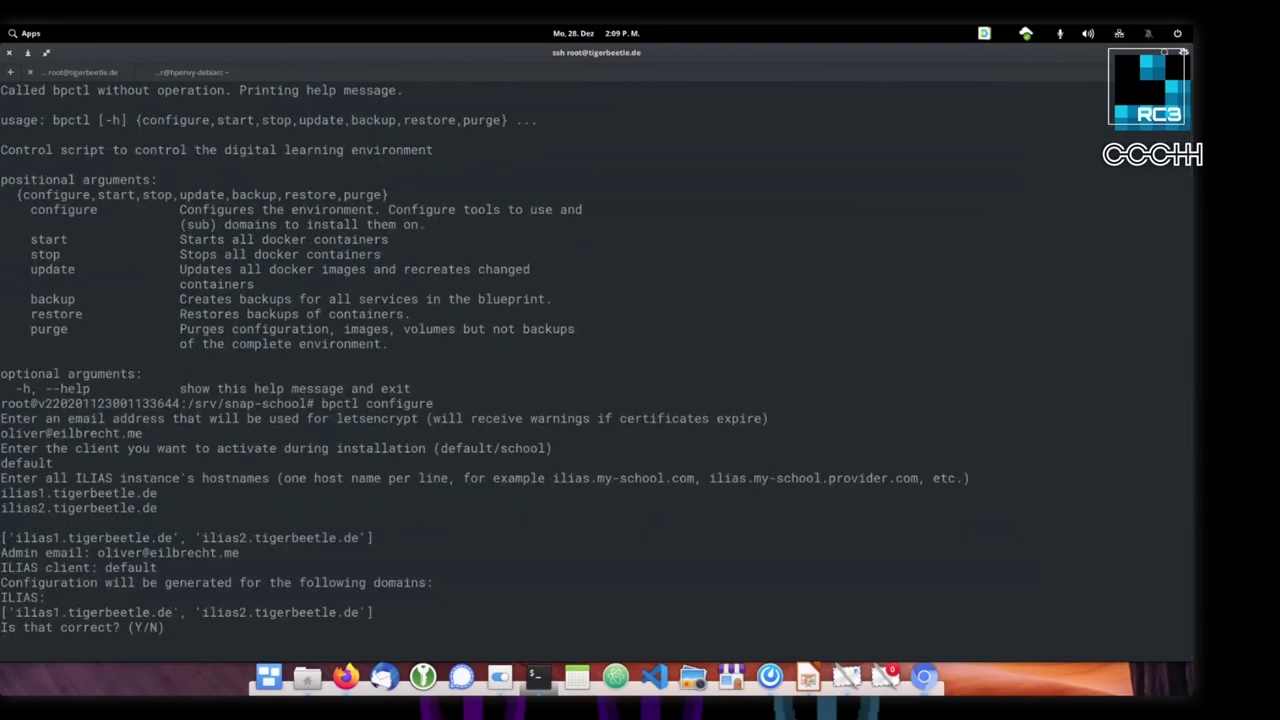
{"action": "type", "text": "y"}
{"action": "key", "text": "Return"}
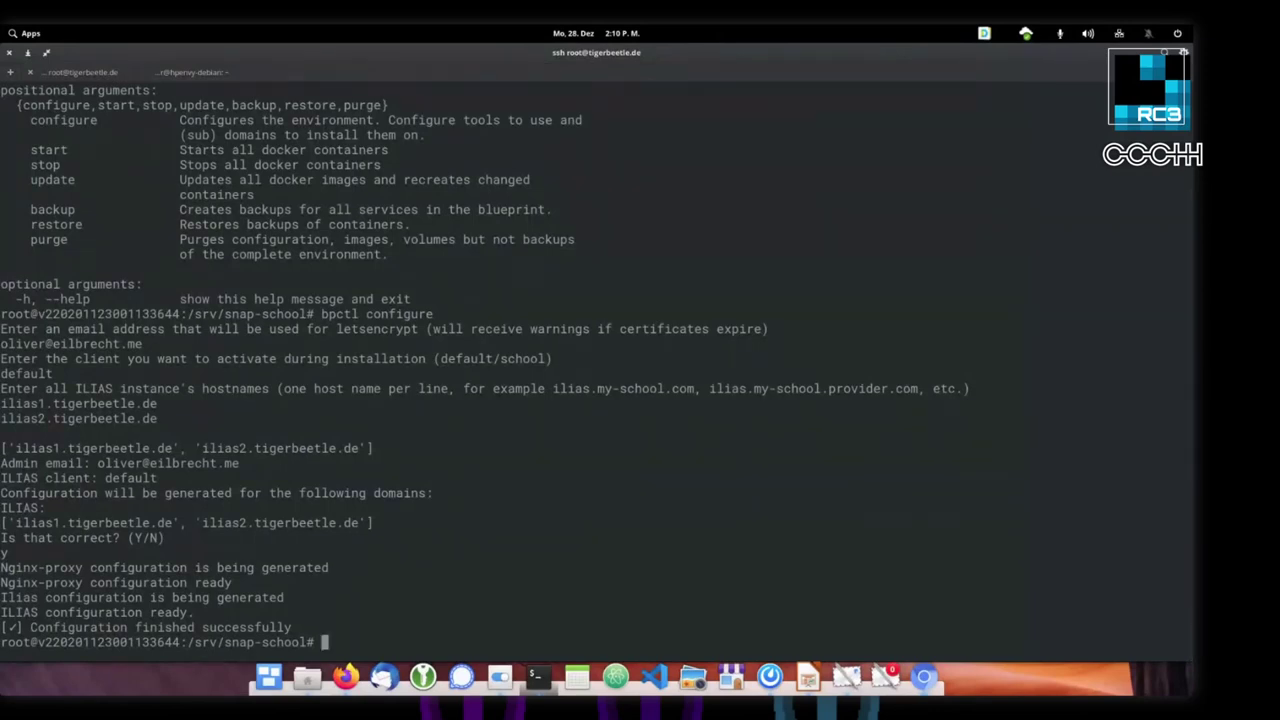
{"action": "type", "text": "bpctl start"}
{"action": "key", "text": "Return"}
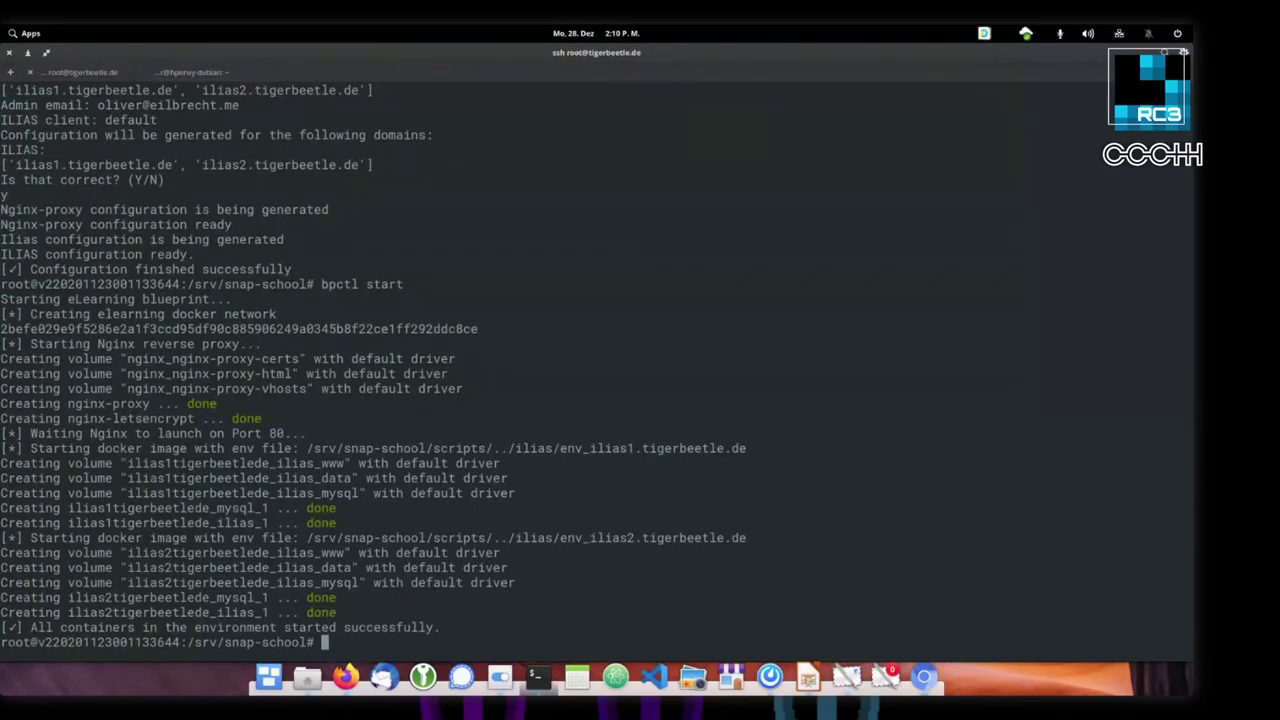
- Enter the ilias folder and list its contents in detail with ls -ahl
{"action": "type", "text": "ls"}
{"action": "key", "text": "Return"}
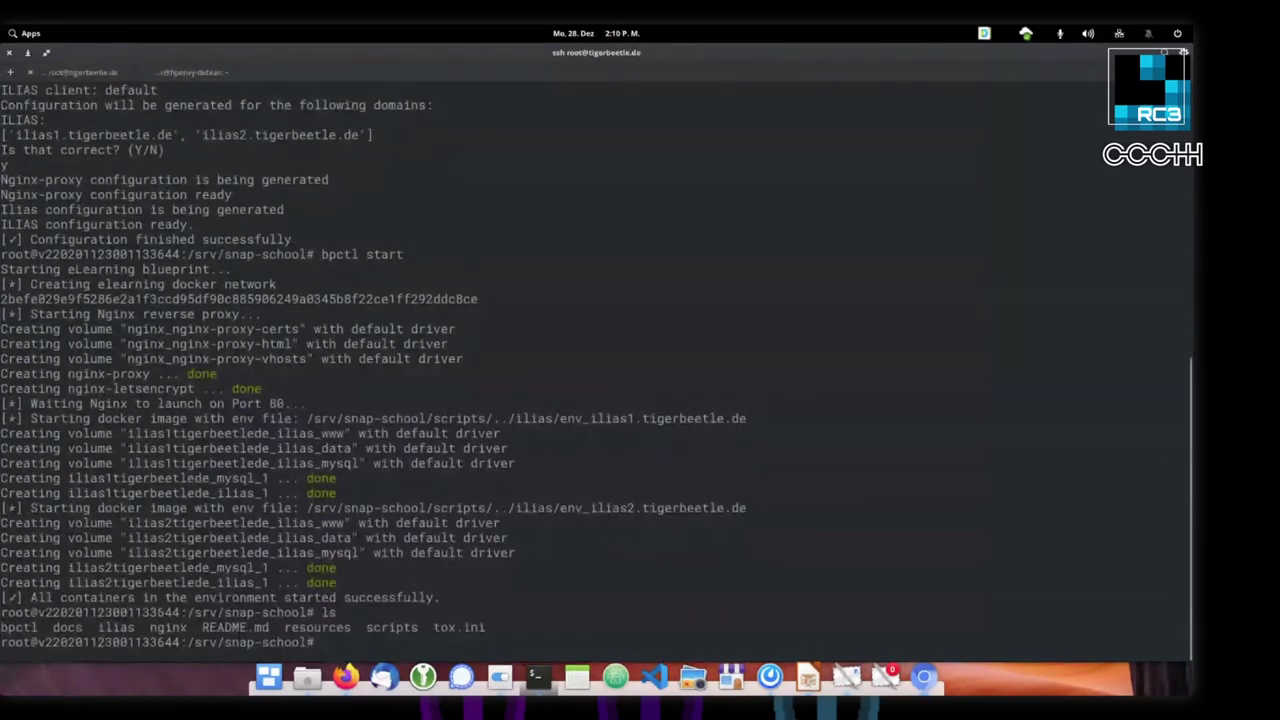
{"action": "type", "text": "cd ilias"}
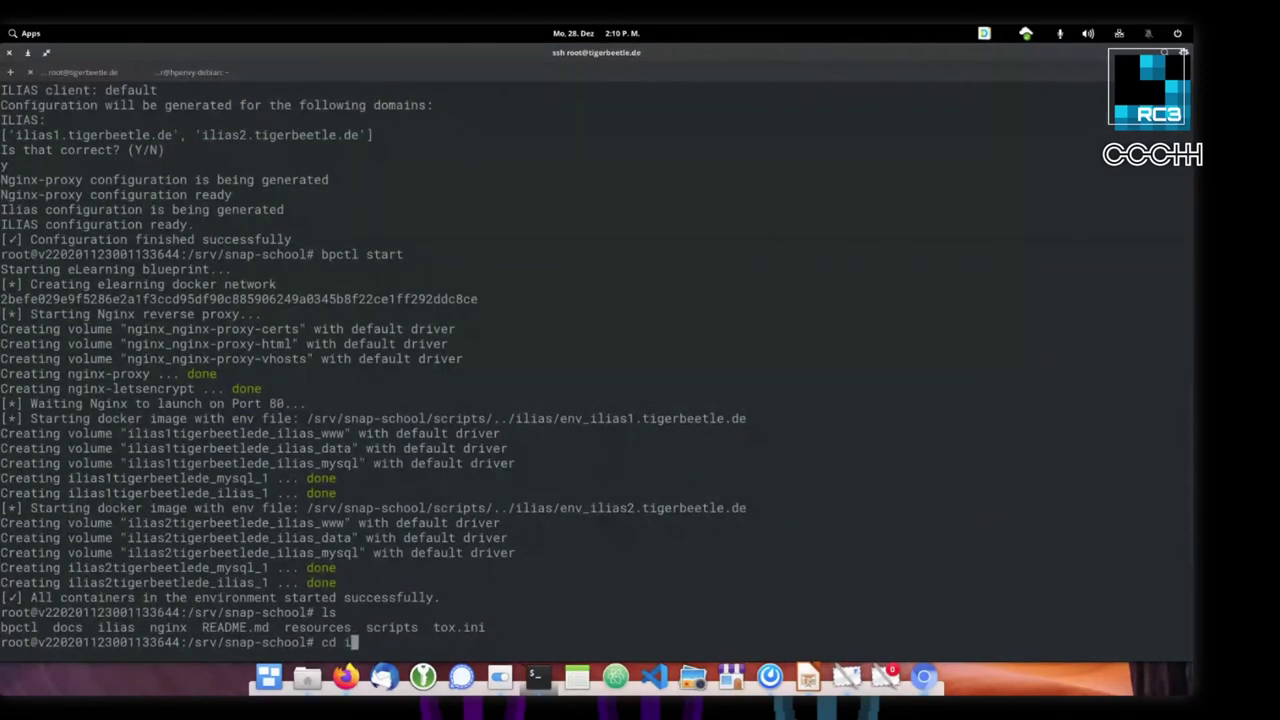
{"action": "key", "text": "Return"}
{"action": "type", "text": "do"}
{"action": "key", "text": "BackSpace"}
{"action": "key", "text": "BackSpace"}
{"action": "type", "text": "ls -ahlk"}
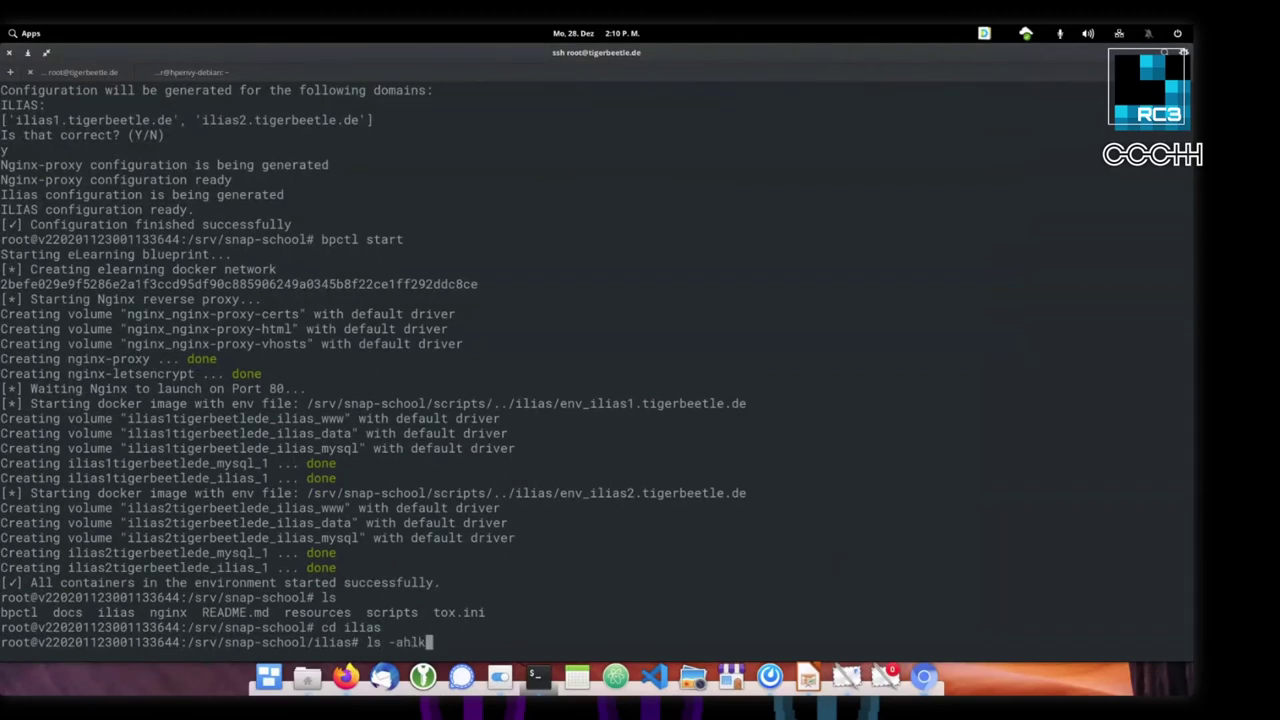
{"action": "key", "text": "BackSpace"}
{"action": "key", "text": "Return"}
- Type docker-compose -f env_ilias1.tigerbeetle.de, tab-completing the env file name
{"action": "type", "text": "do"}
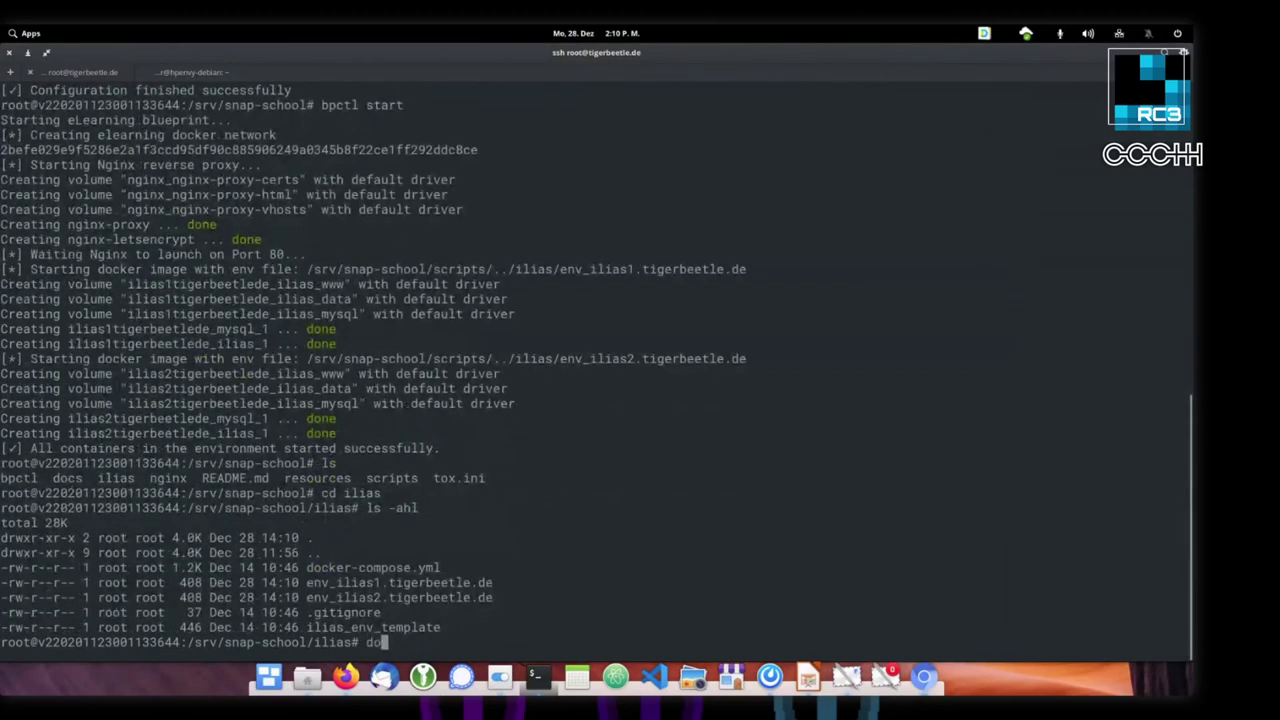
{"action": "type", "text": "cker-cpm"}
{"action": "key", "text": "BackSpace"}
{"action": "key", "text": "BackSpace"}
{"action": "type", "text": "ompose"}
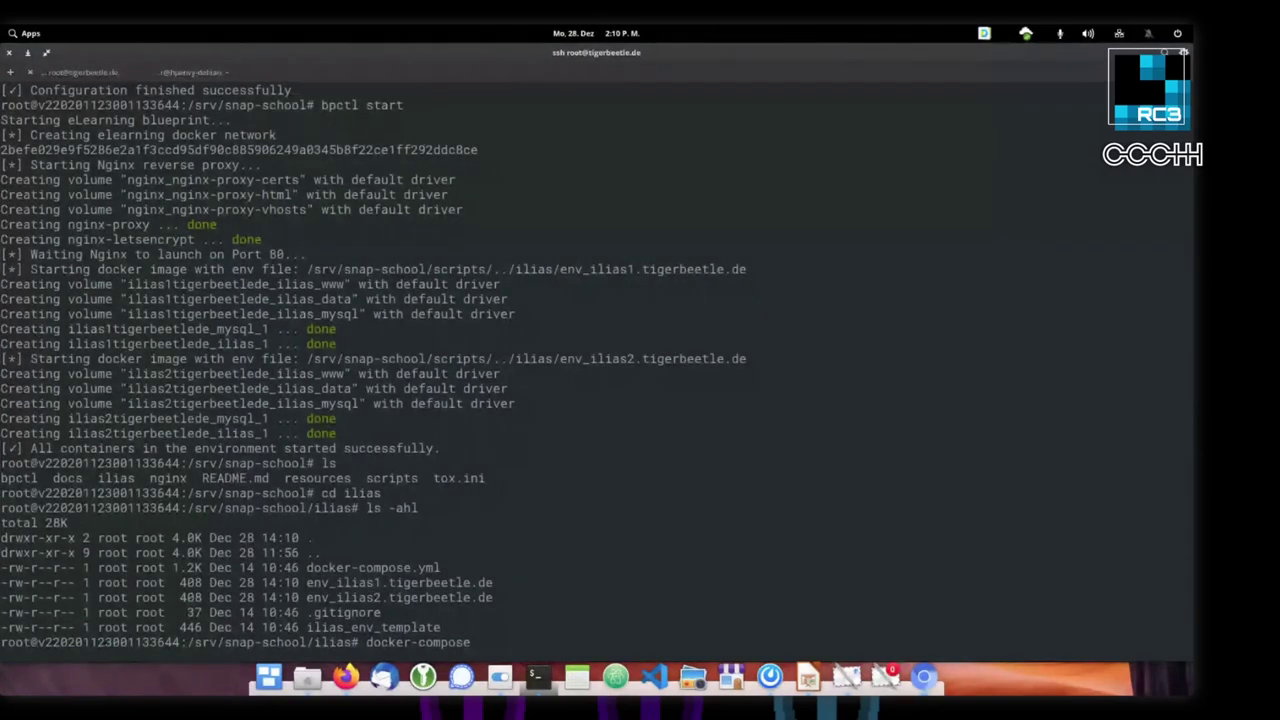
{"action": "type", "text": "-"}
{"action": "key", "text": "BackSpace"}
{"action": "type", "text": "-f env_ilias1."}
{"action": "key", "text": "Tab"}
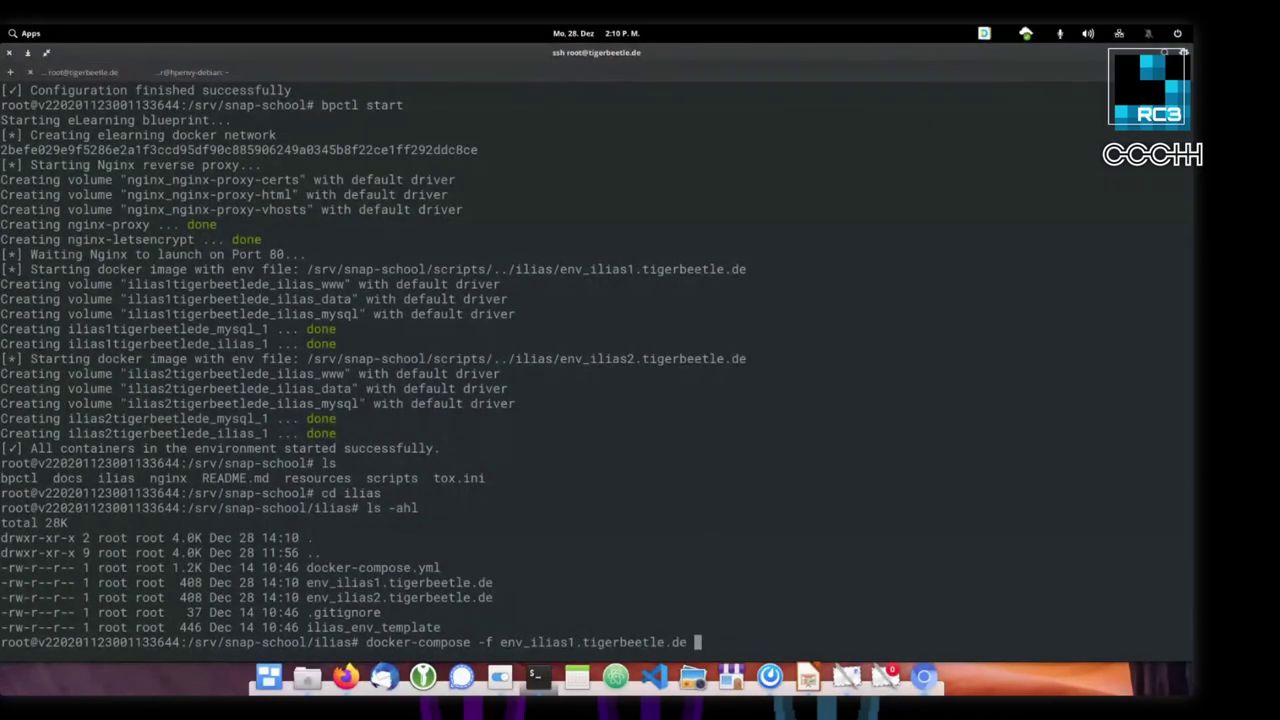
- Try running the docker-compose logs command with the -f env file
{"action": "type", "text": "logs"}
{"action": "key", "text": "Return"}
{"action": "key", "text": "Up"}
{"action": "key", "text": "BackSpace"}
{"action": "key", "text": "Return"}
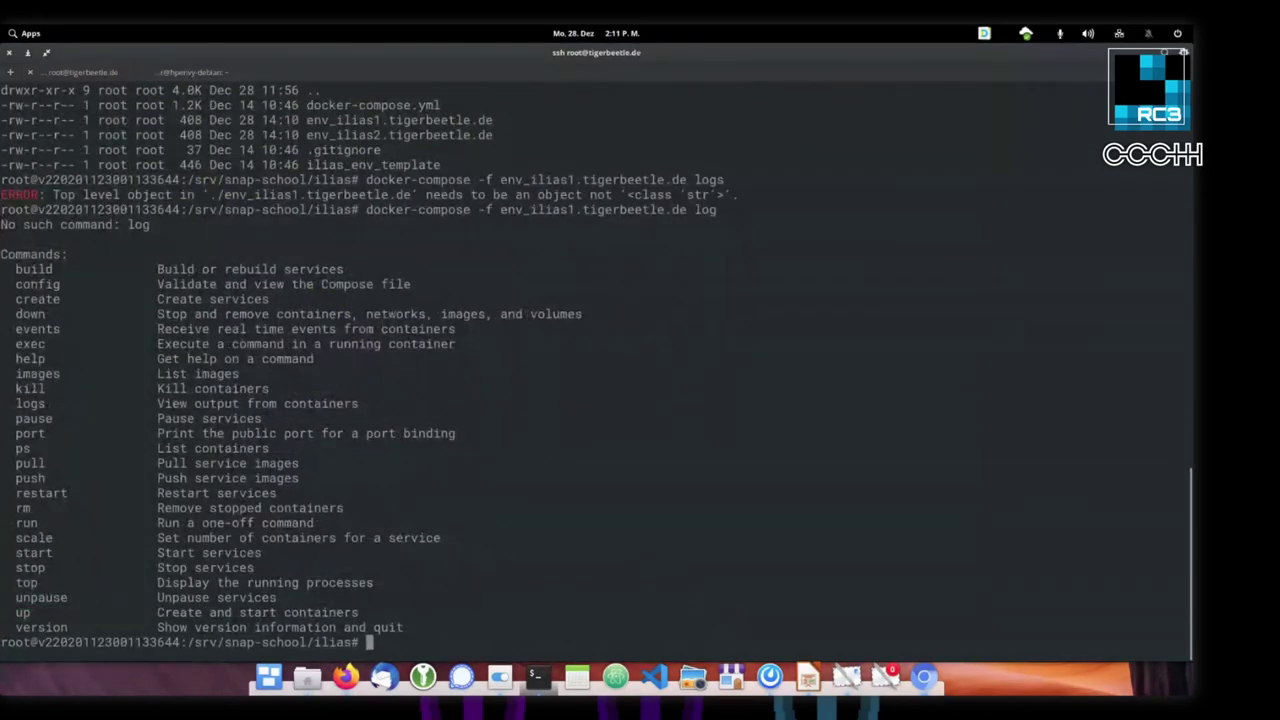
- Run docker-compose --env-file env_ilias1.tigerbeetle.de logs to show the ILIAS container logs
{"action": "key", "text": "Up"}
{"action": "key", "text": "BackSpace"}
{"action": "key", "text": "BackSpace"}
{"action": "key", "text": "BackSpace"}
{"action": "key", "text": "BackSpace"}
{"action": "key", "text": "BackSpace"}
{"action": "key", "text": "BackSpace"}
{"action": "key", "text": "BackSpace"}
{"action": "key", "text": "BackSpace"}
{"action": "key", "text": "BackSpace"}
{"action": "key", "text": "BackSpace"}
{"action": "key", "text": "BackSpace"}
{"action": "key", "text": "BackSpace"}
{"action": "key", "text": "BackSpace"}
{"action": "key", "text": "BackSpace"}
{"action": "key", "text": "BackSpace"}
{"action": "key", "text": "BackSpace"}
{"action": "key", "text": "BackSpace"}
{"action": "key", "text": "BackSpace"}
{"action": "key", "text": "BackSpace"}
{"action": "key", "text": "BackSpace"}
{"action": "key", "text": "BackSpace"}
{"action": "key", "text": "BackSpace"}
{"action": "key", "text": "BackSpace"}
{"action": "key", "text": "BackSpace"}
{"action": "key", "text": "BackSpace"}
{"action": "type", "text": "-env-file"}
{"action": "key", "text": "Tab"}
{"action": "key", "text": "Tab"}
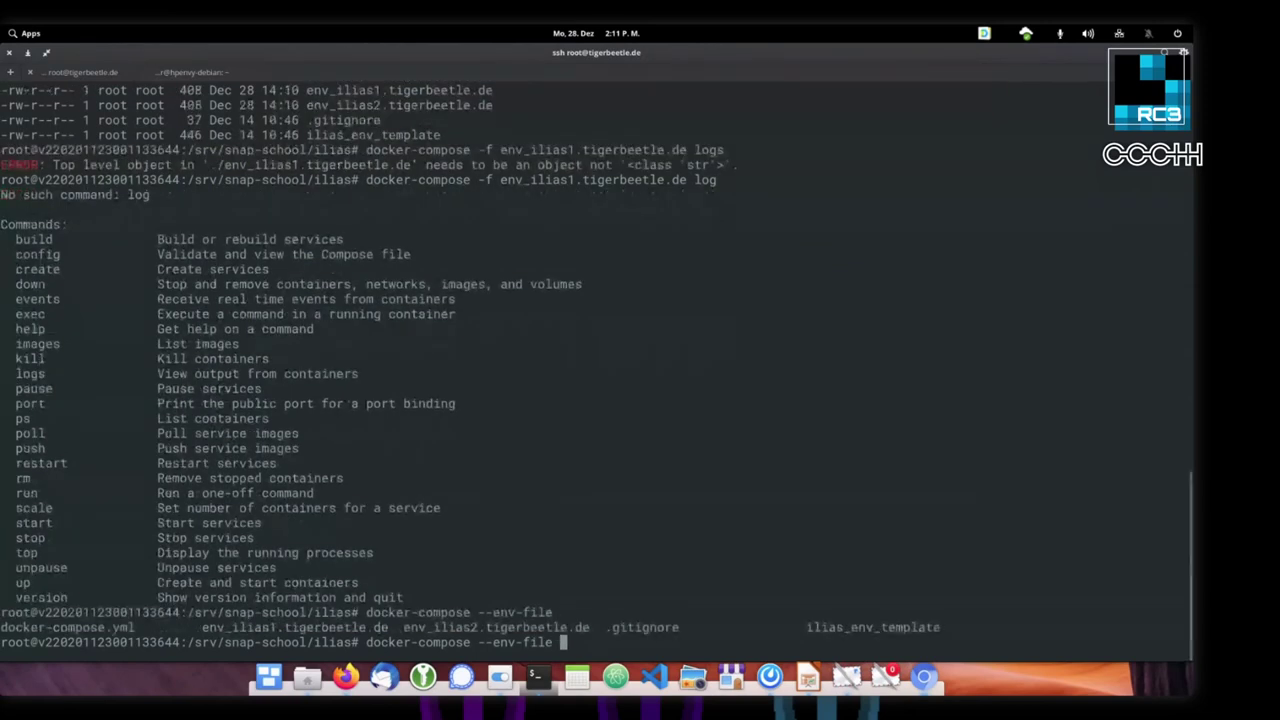
{"action": "type", "text": "e"}
{"action": "key", "text": "Tab"}
{"action": "type", "text": "1"}
{"action": "key", "text": "Tab"}
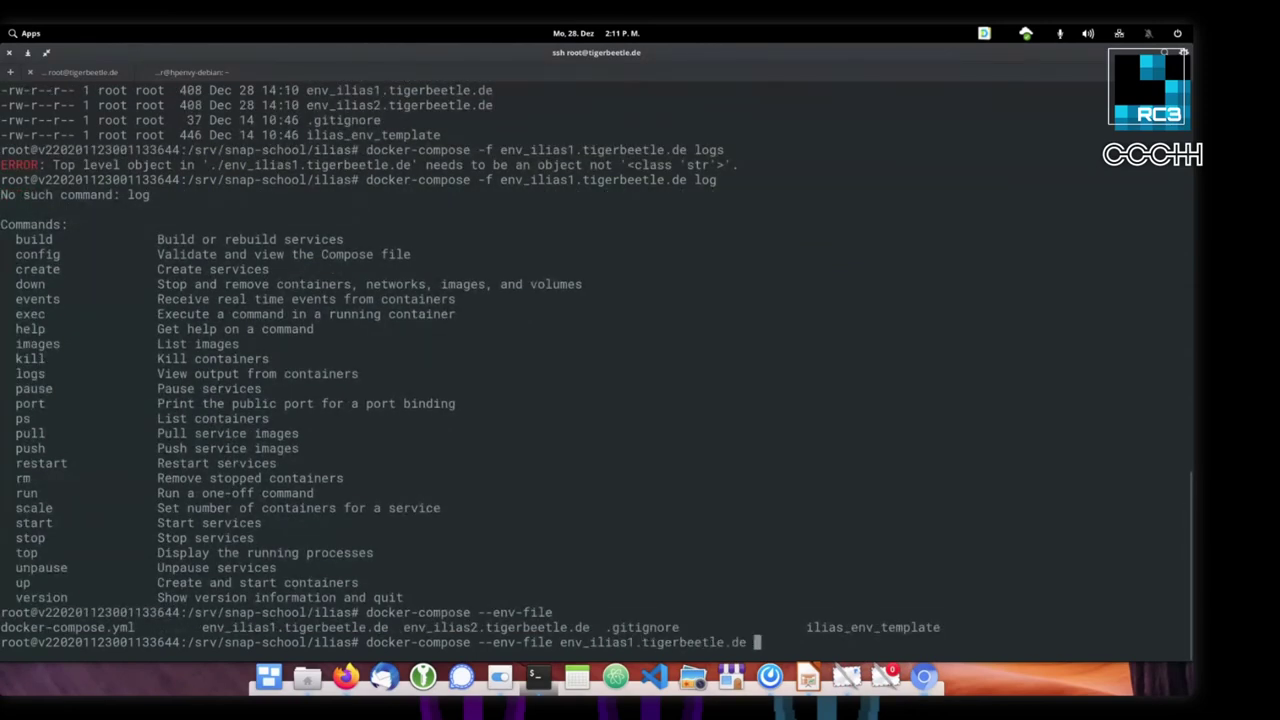
{"action": "type", "text": "log"}
{"action": "key", "text": "Return"}
{"action": "key", "text": "Up"}
{"action": "type", "text": "s"}
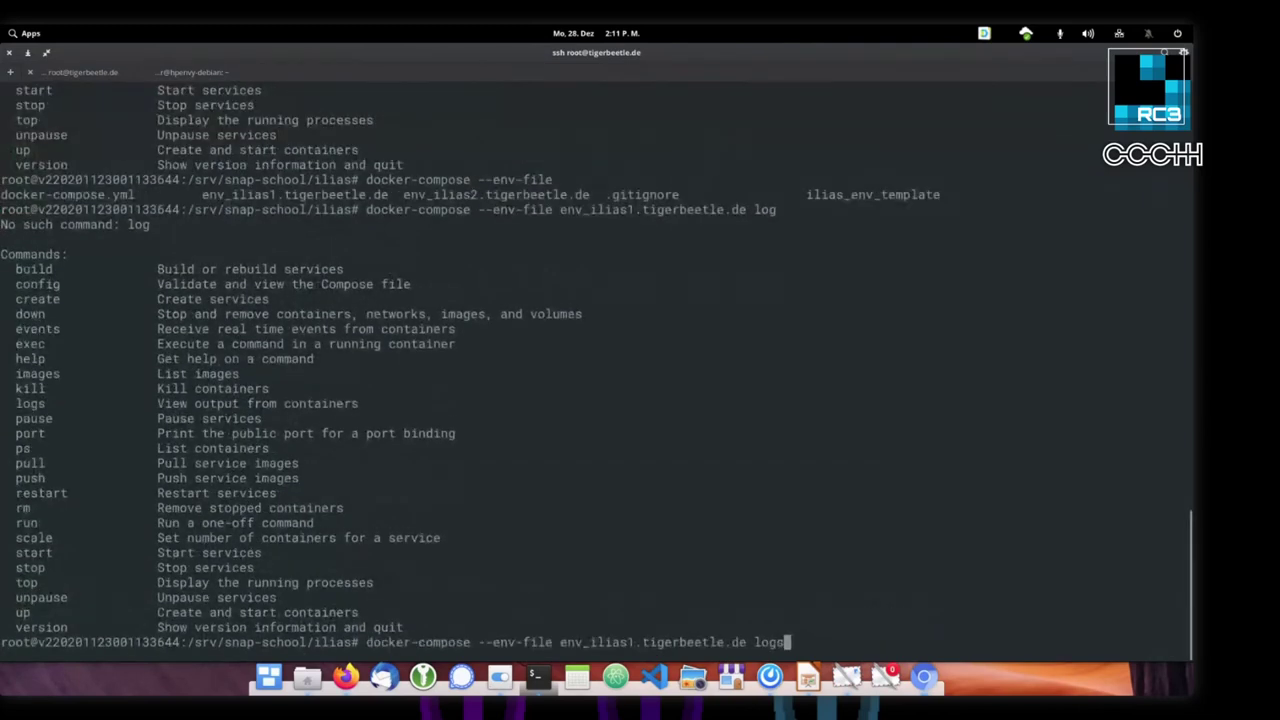
{"action": "key", "text": "Return"}
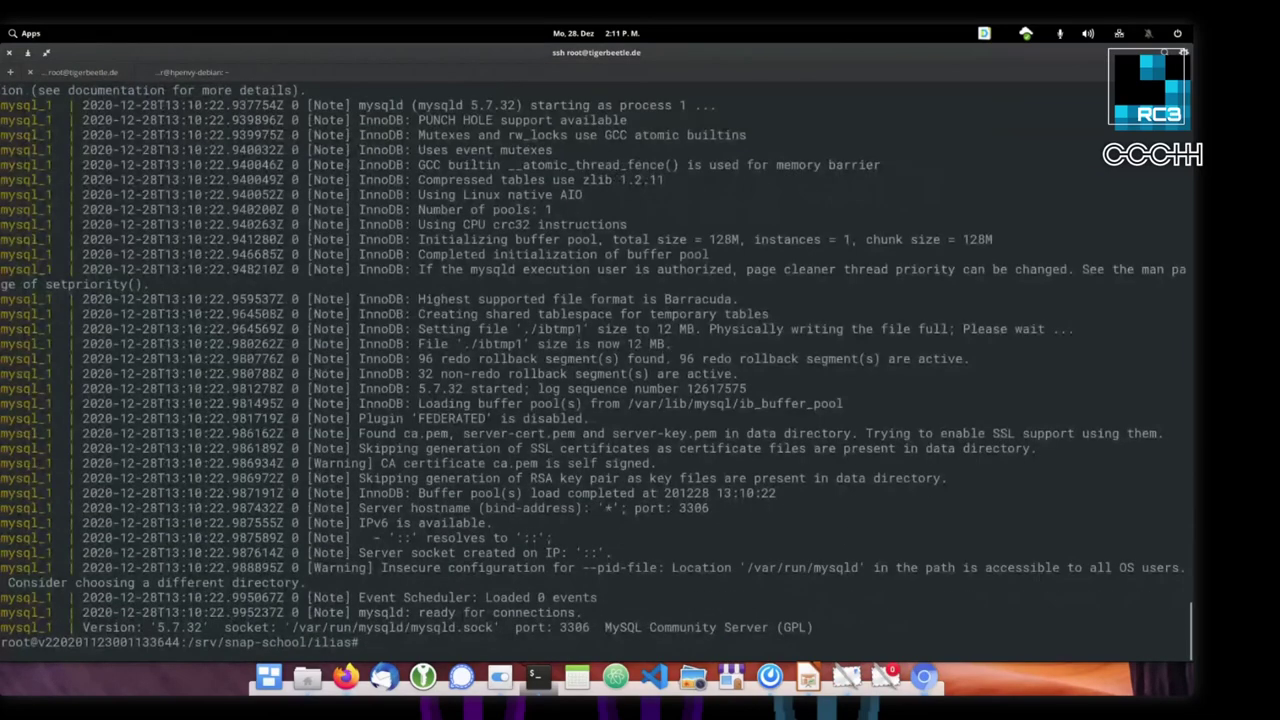
- Scroll up to the generated root credentials, select the password, and open a new browser tab
{"action": "scroll", "coordinate": [488, 372], "scroll_direction": "up", "scroll_amount": 20}
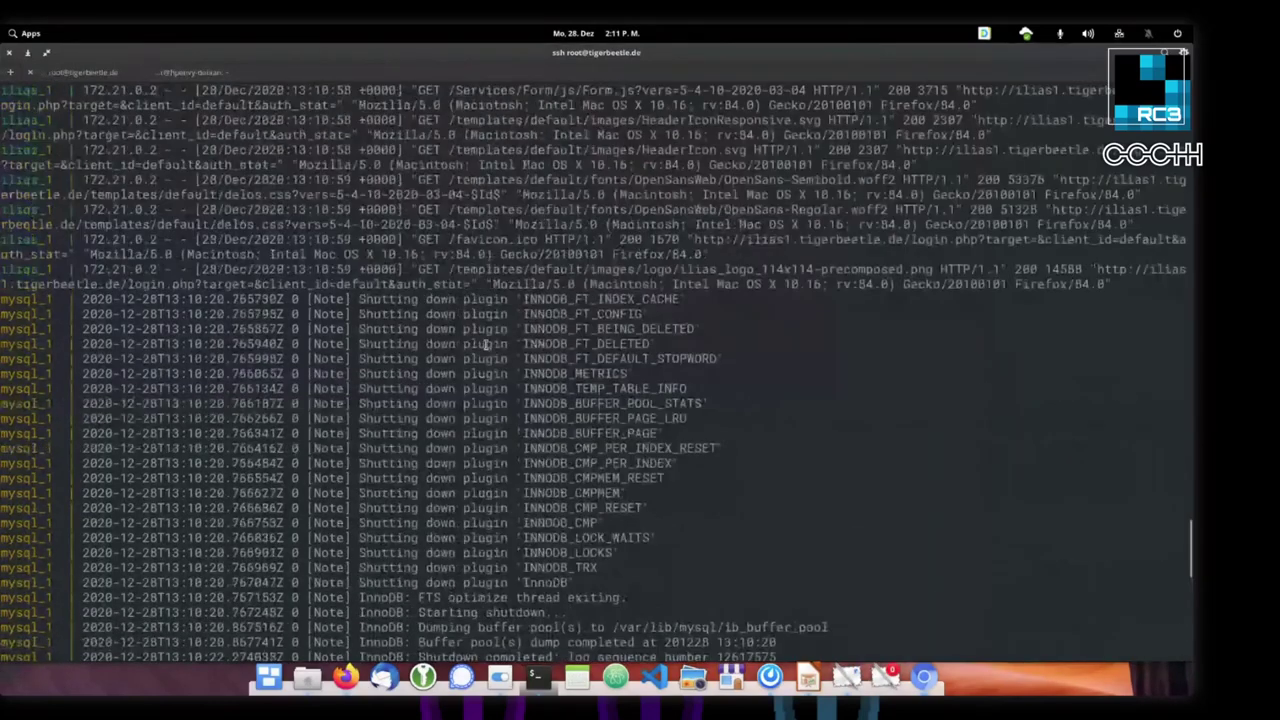
{"action": "scroll", "coordinate": [490, 332], "scroll_direction": "up", "scroll_amount": 5}
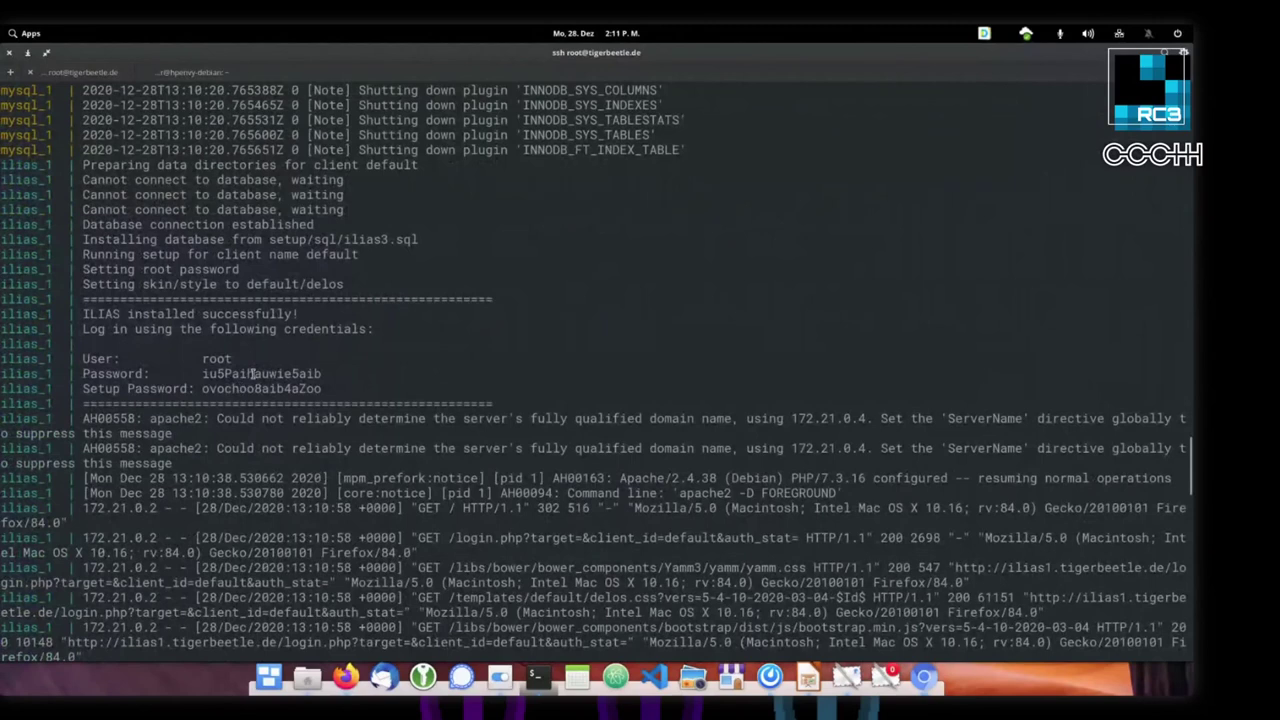
{"action": "double_click", "coordinate": [258, 373]}
{"action": "left_click", "coordinate": [345, 678]}
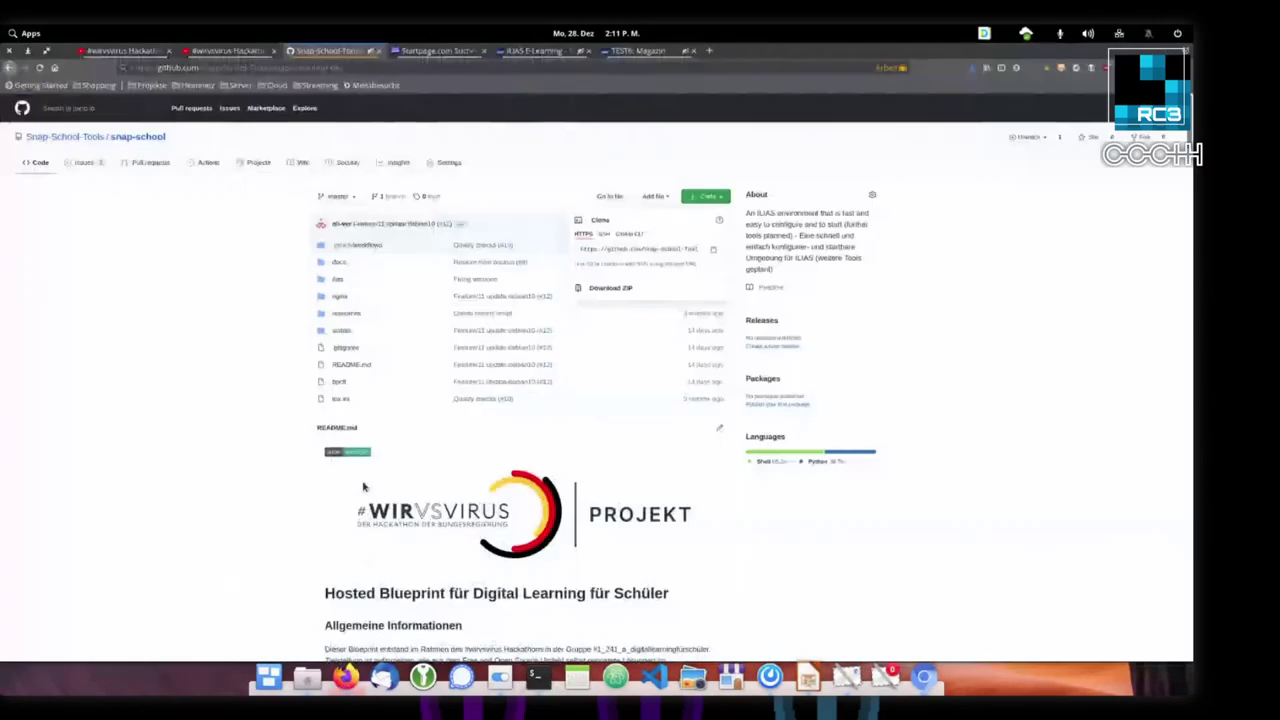
{"action": "key", "text": "ctrl+t"}
- Load ilias1.tigerbeetle.de in Firefox, which fails to connect, then return to the terminal
{"action": "type", "text": "ilias"}
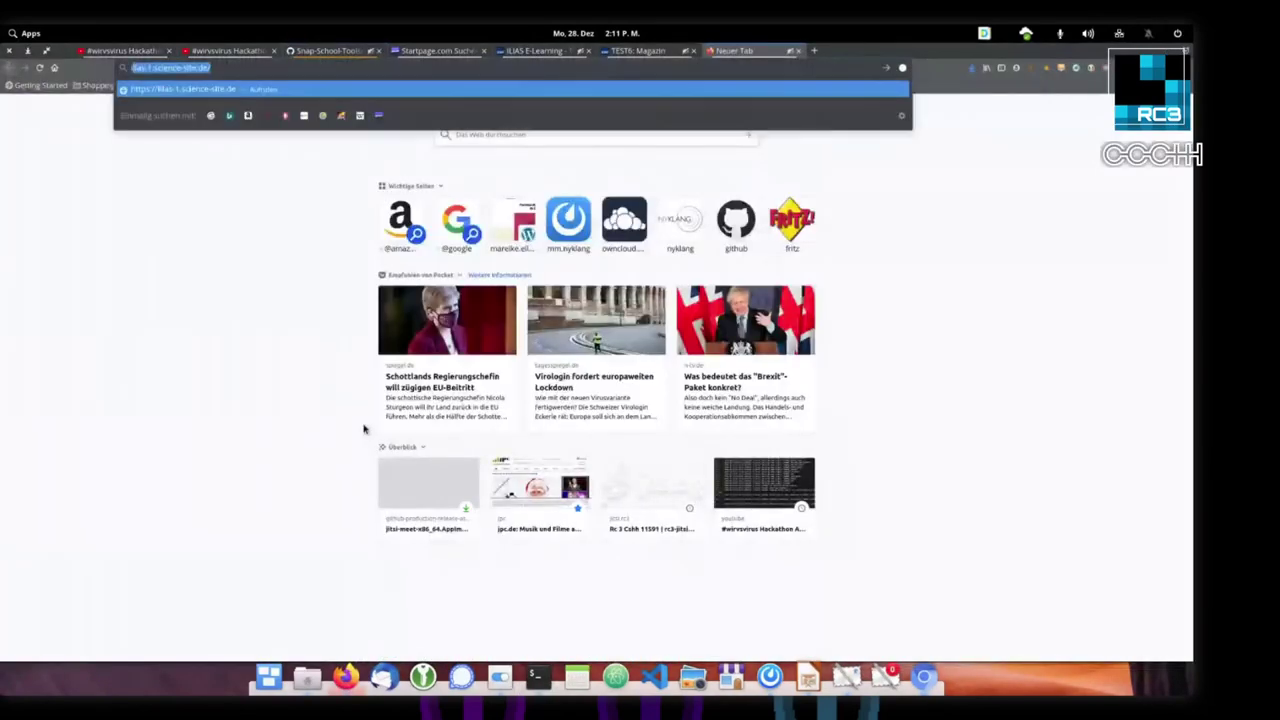
{"action": "type", "text": "1."}
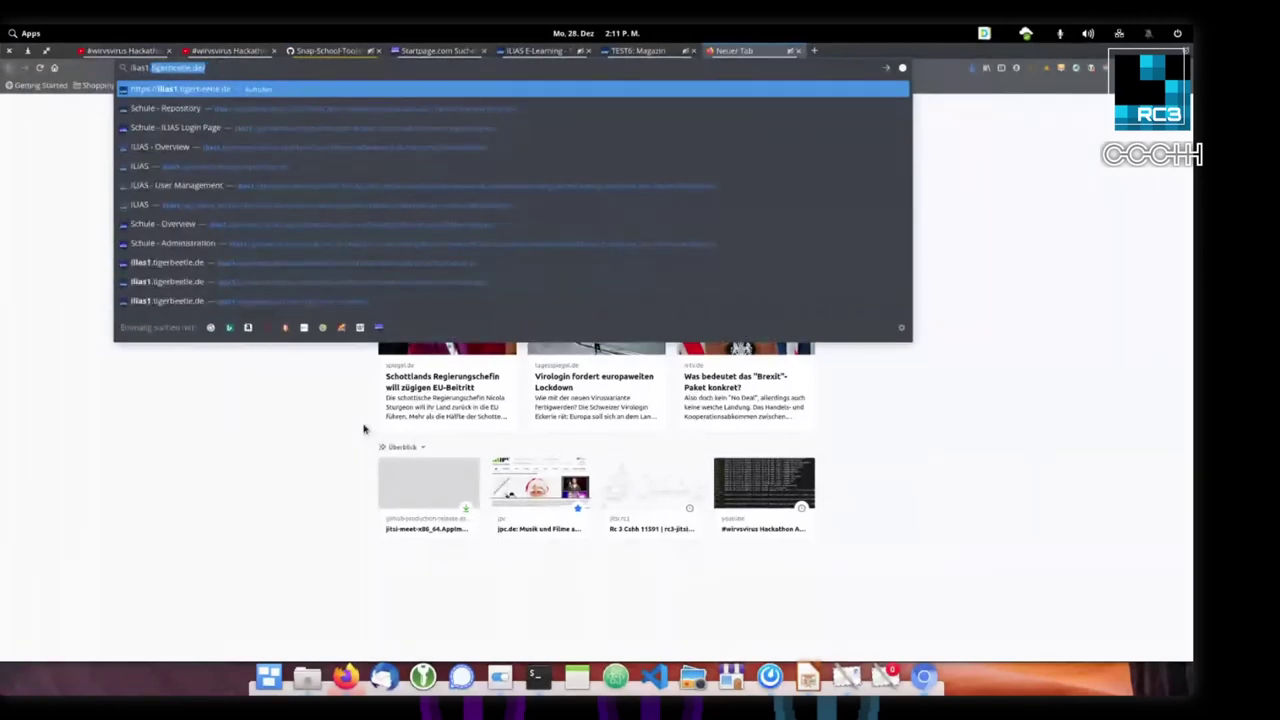
{"action": "key", "text": "Return"}
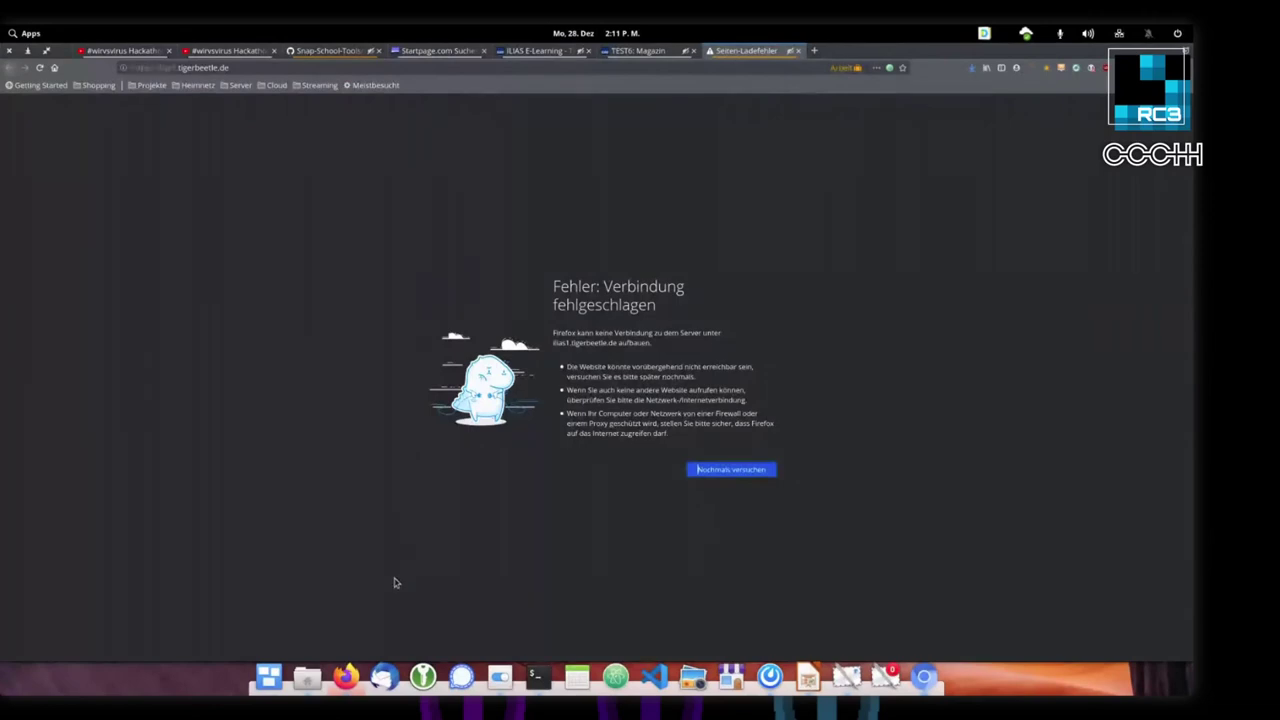
{"action": "left_click", "coordinate": [535, 679]}
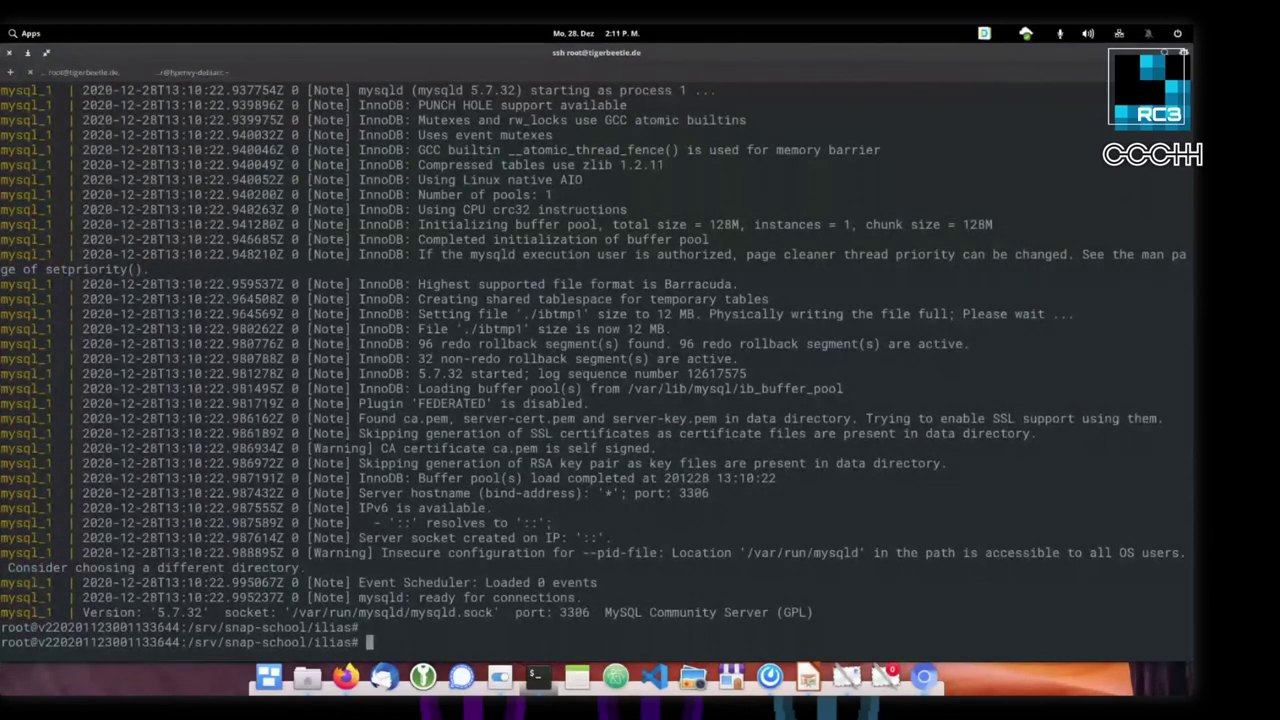
- List the ilias folder in detail and retry loading the ILIAS site in the browser
{"action": "type", "text": "ls -ahl"}
{"action": "key", "text": "Return"}
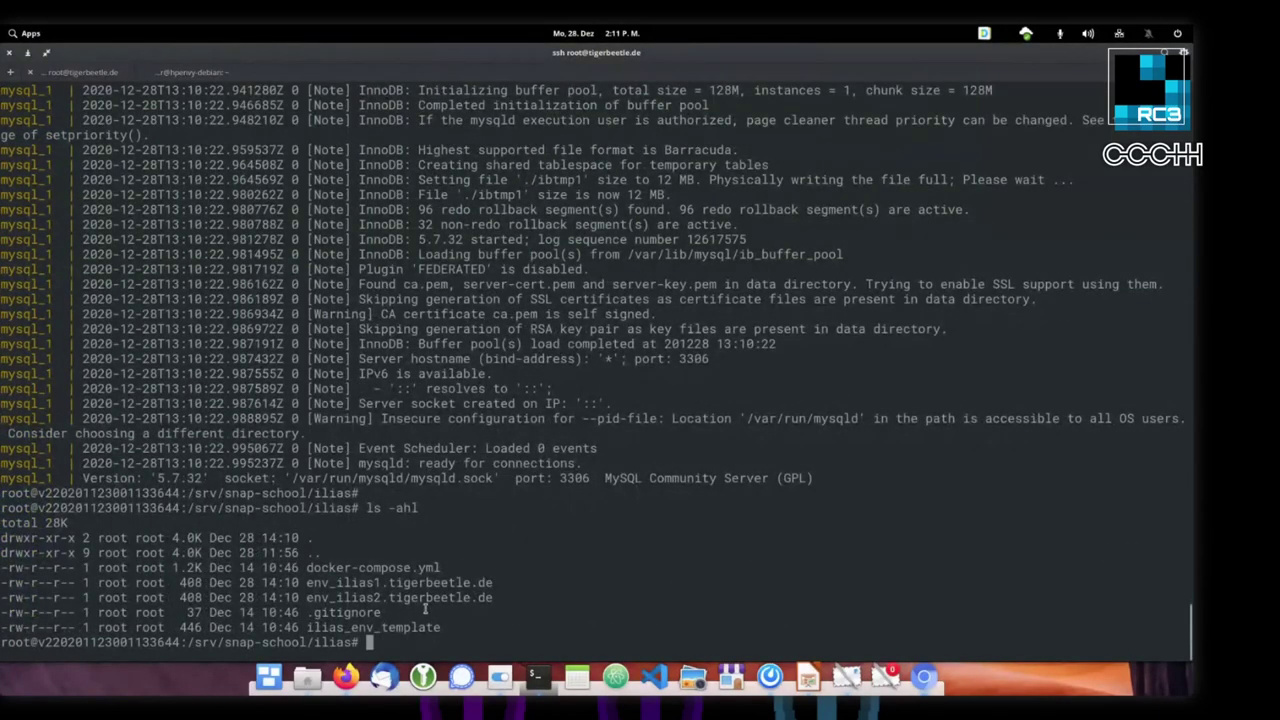
{"action": "key", "text": "alt+Tab"}
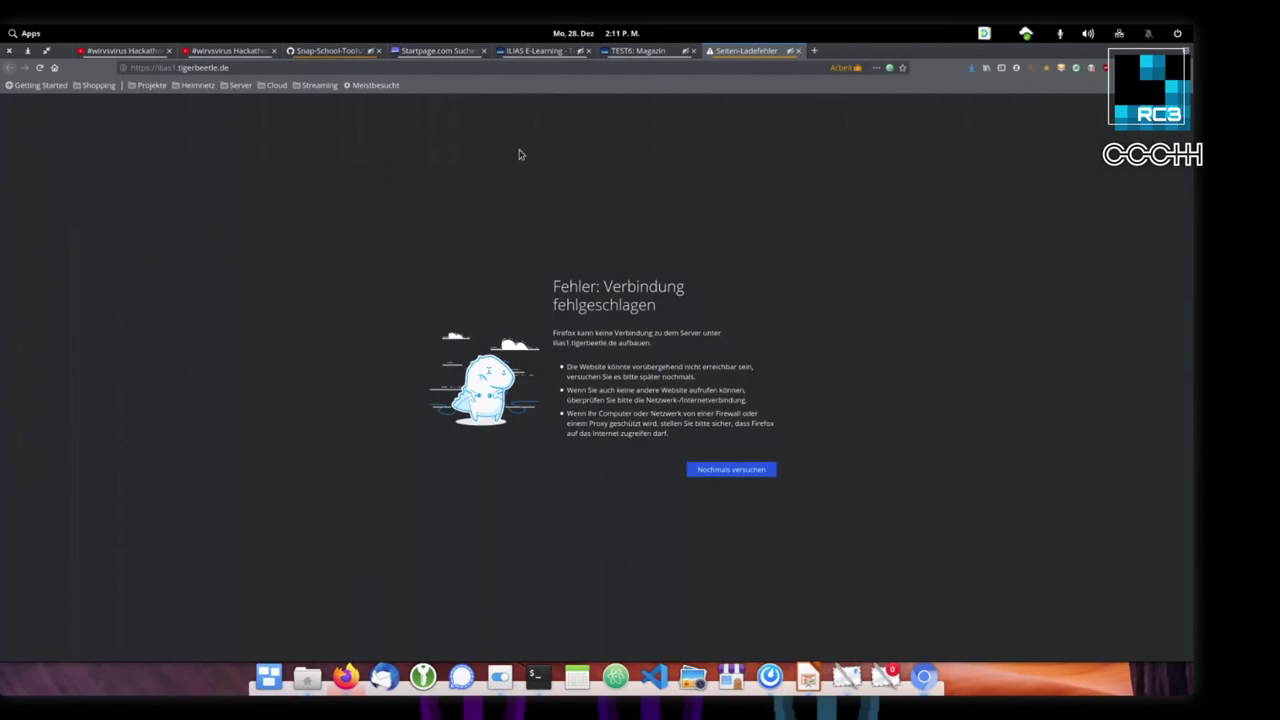
{"action": "left_click", "coordinate": [709, 470]}
{"action": "key", "text": "alt+Tab"}
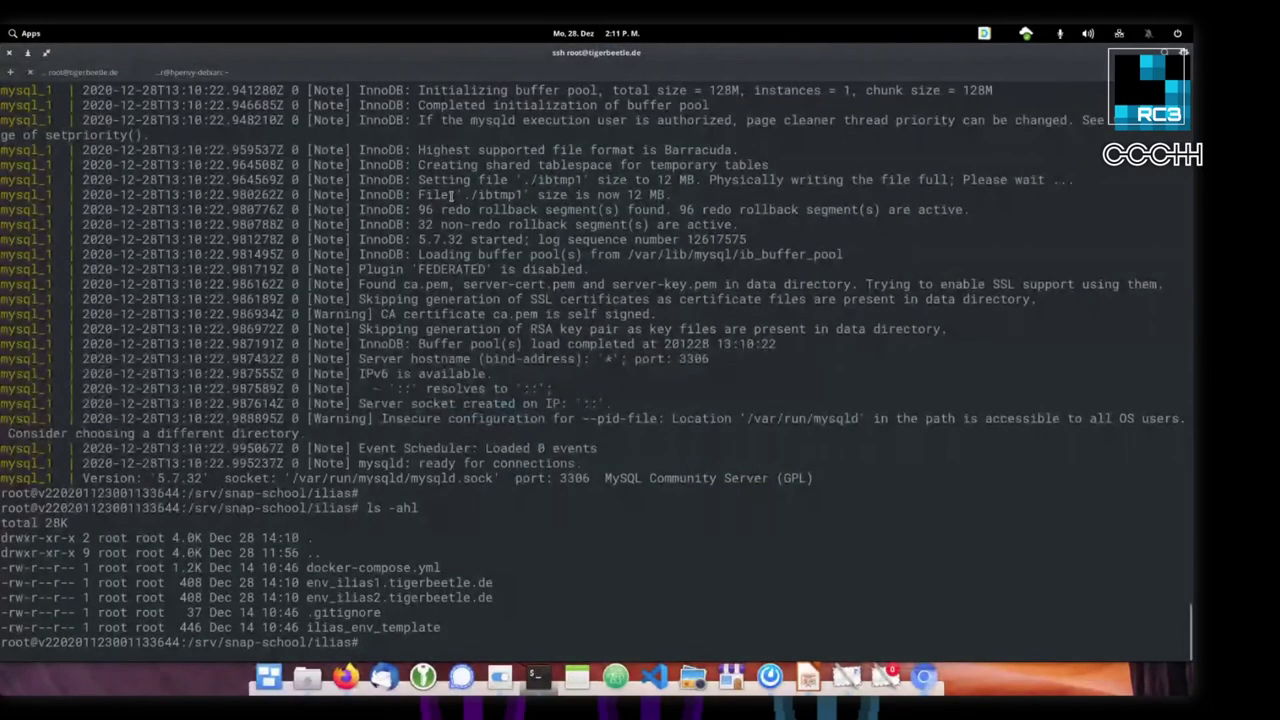
- Move from the ilias folder up into /srv/snap-school/nginx
{"action": "type", "text": "cd .."}
{"action": "key", "text": "Return"}
{"action": "type", "text": "ls"}
{"action": "key", "text": "Return"}
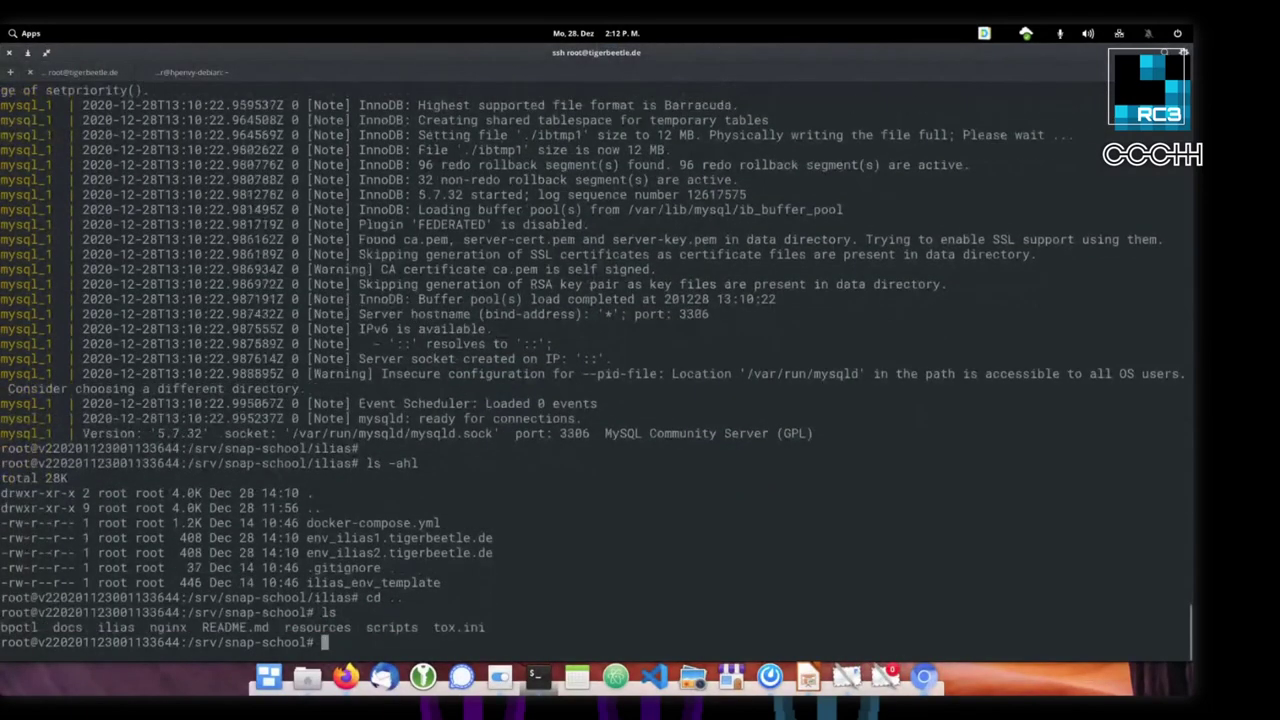
{"action": "type", "text": "cd ng"}
{"action": "key", "text": "Tab"}
{"action": "key", "text": "Return"}
{"action": "type", "text": "ls"}
{"action": "key", "text": "Return"}
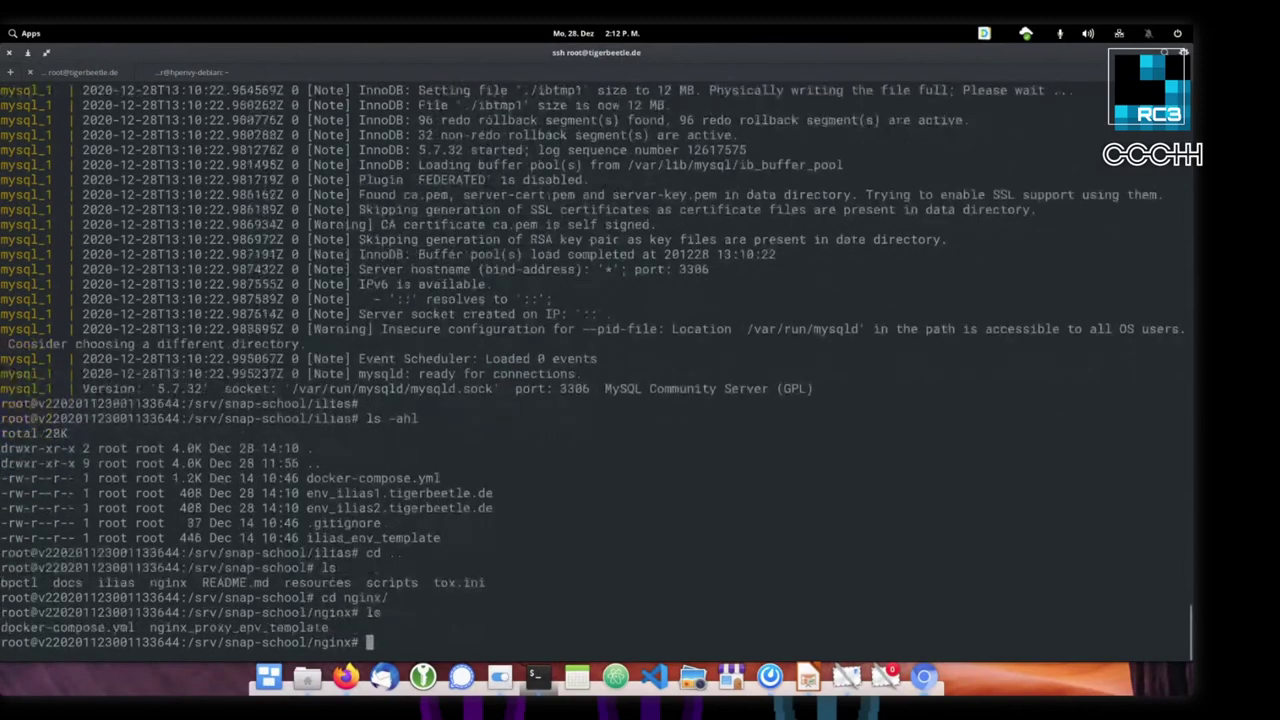
- Review the nginx proxy logs, then run docker-compose up -d to recreate nginx-letsencrypt
{"action": "type", "text": "docker-compose"}
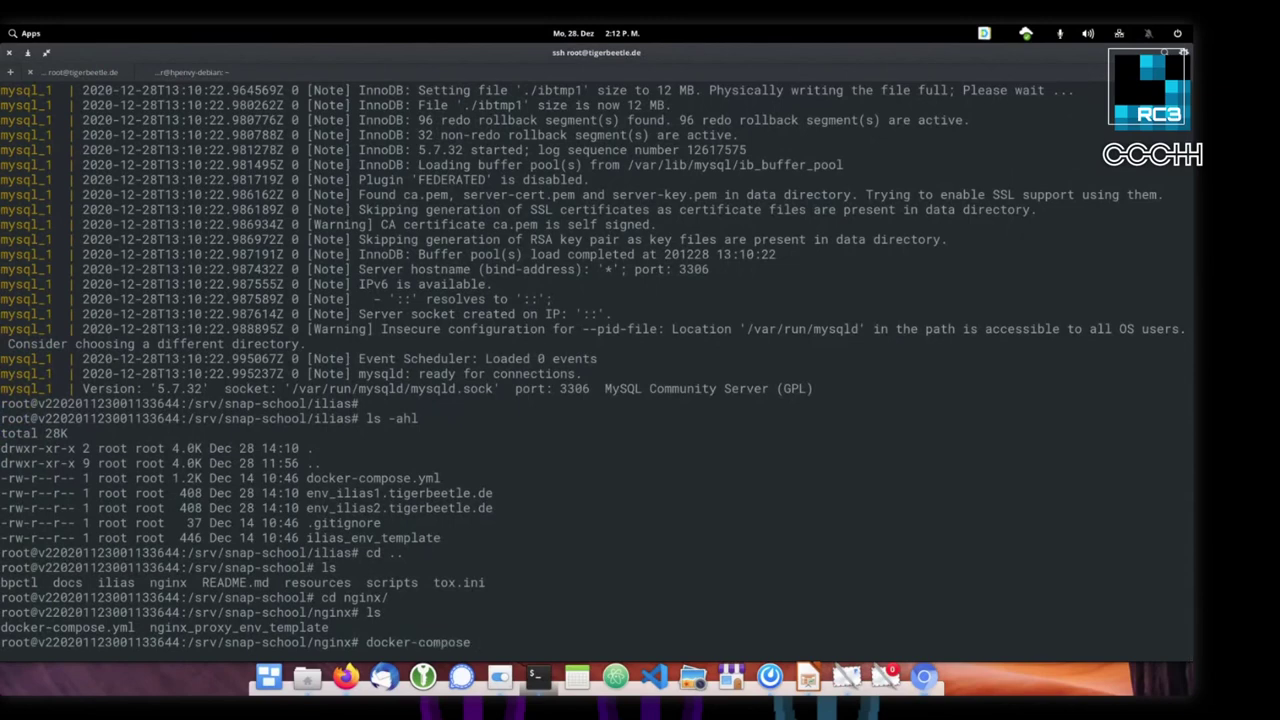
{"action": "type", "text": " logs"}
{"action": "key", "text": "Return"}
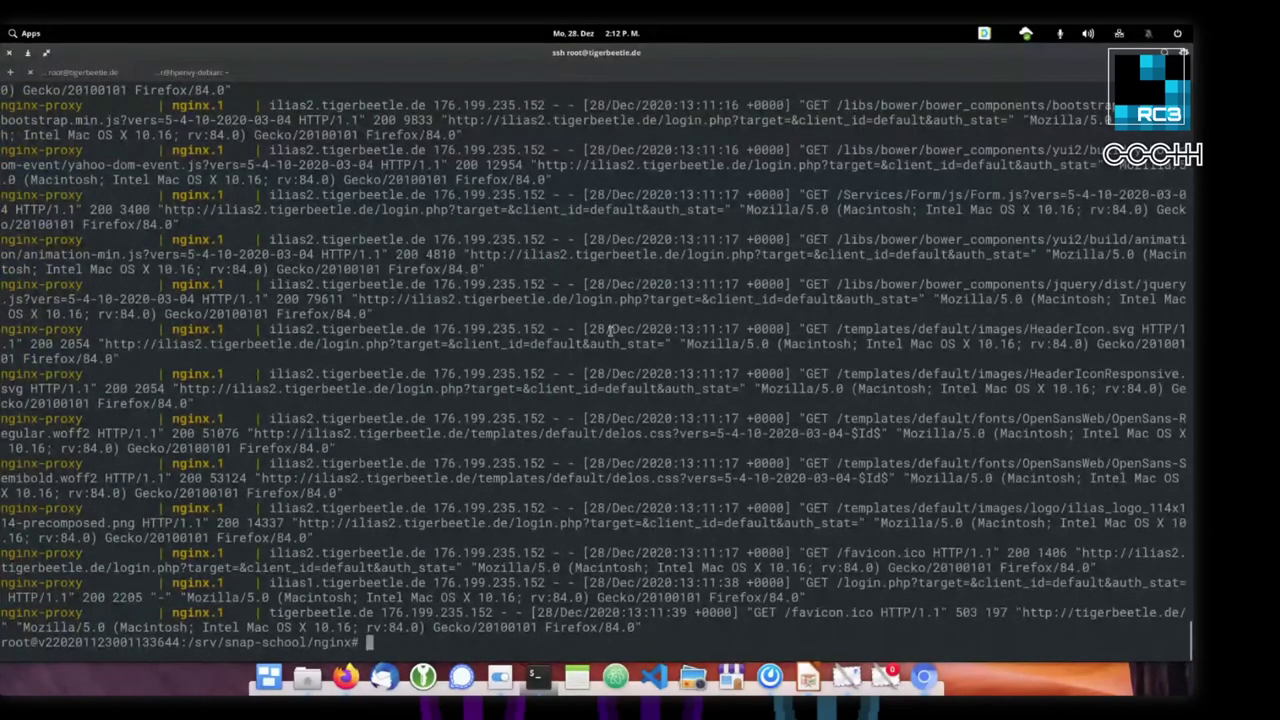
{"action": "scroll", "coordinate": [608, 338], "scroll_direction": "up", "scroll_amount": 3}
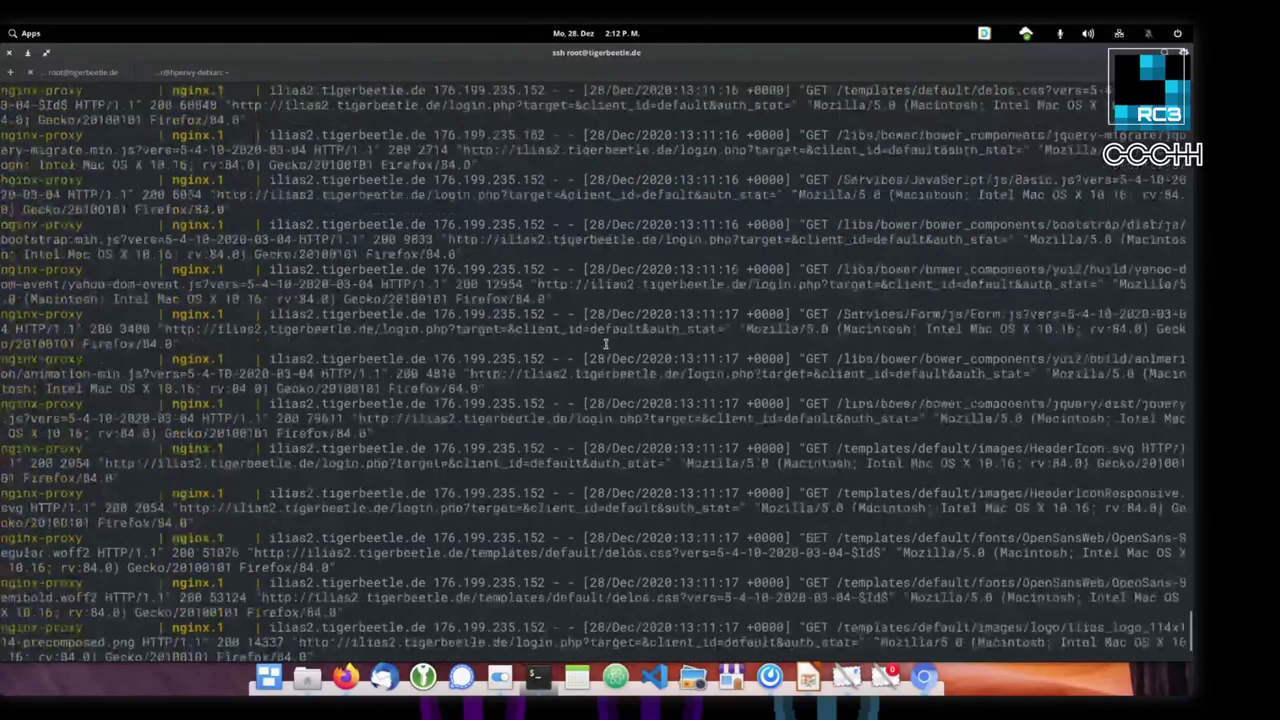
{"action": "scroll", "coordinate": [605, 343], "scroll_direction": "up", "scroll_amount": 3}
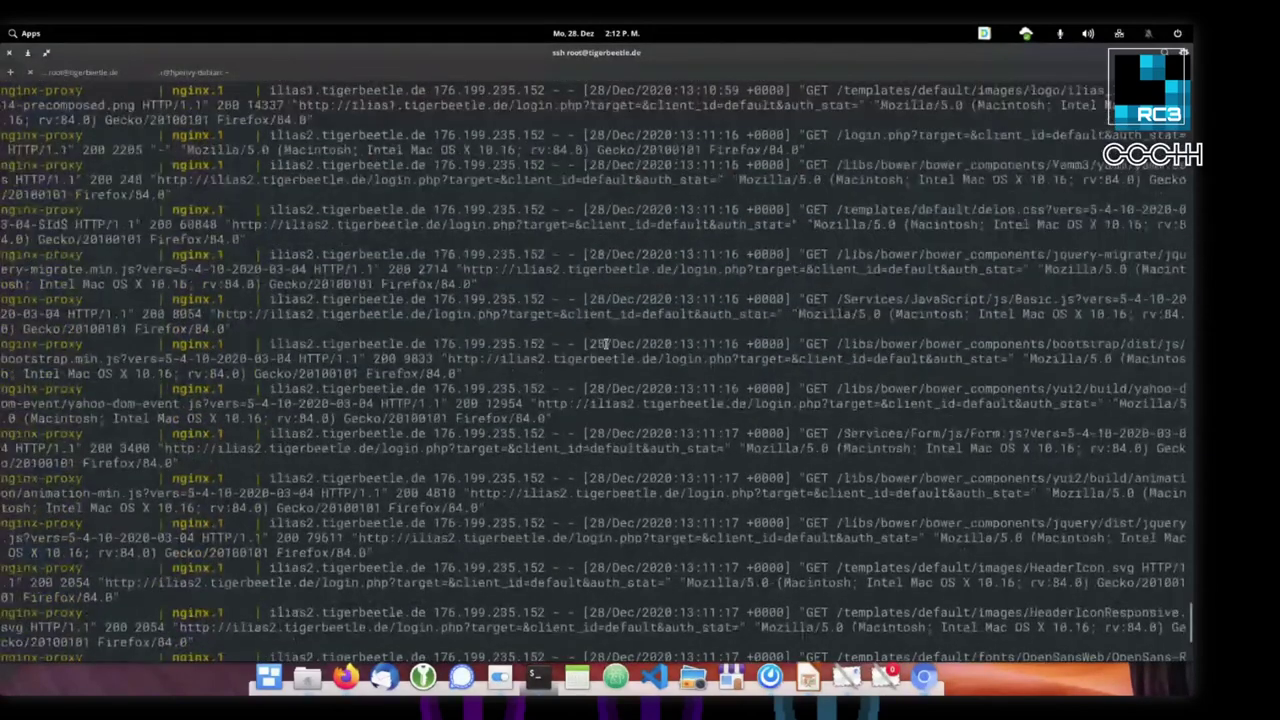
{"action": "scroll", "coordinate": [605, 343], "scroll_direction": "down", "scroll_amount": 6}
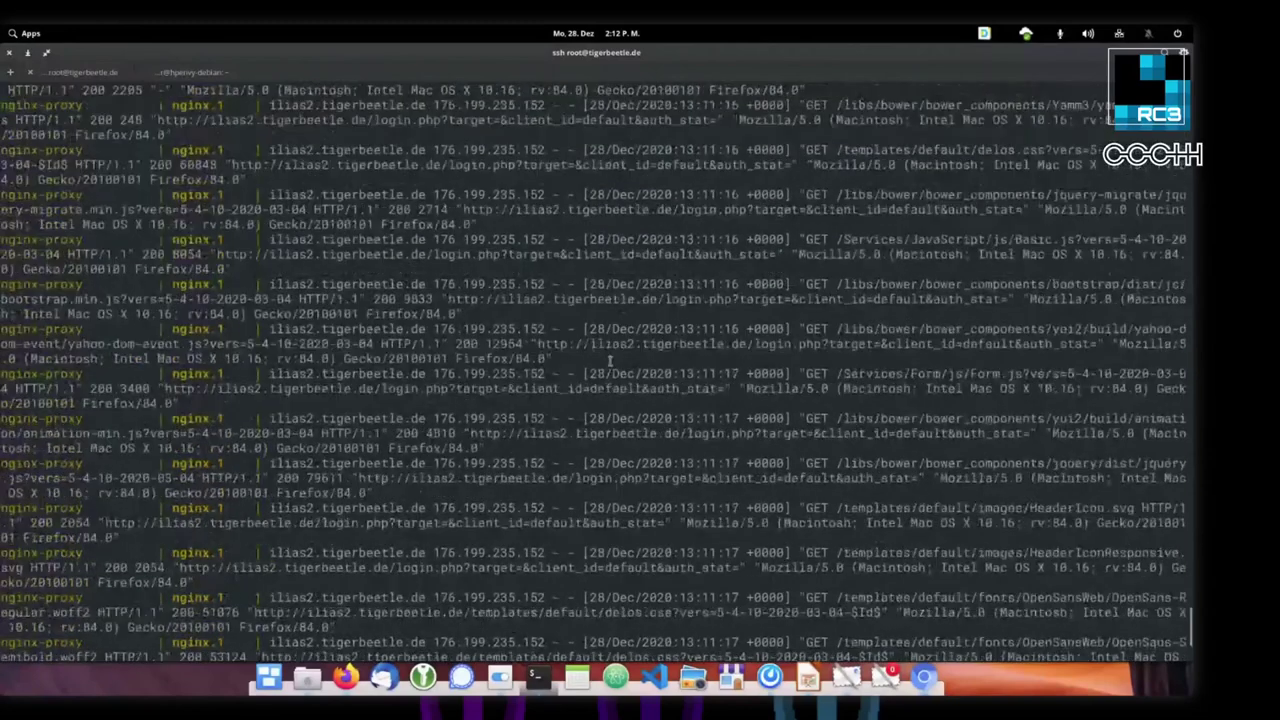
{"action": "type", "text": "docker-compose "}
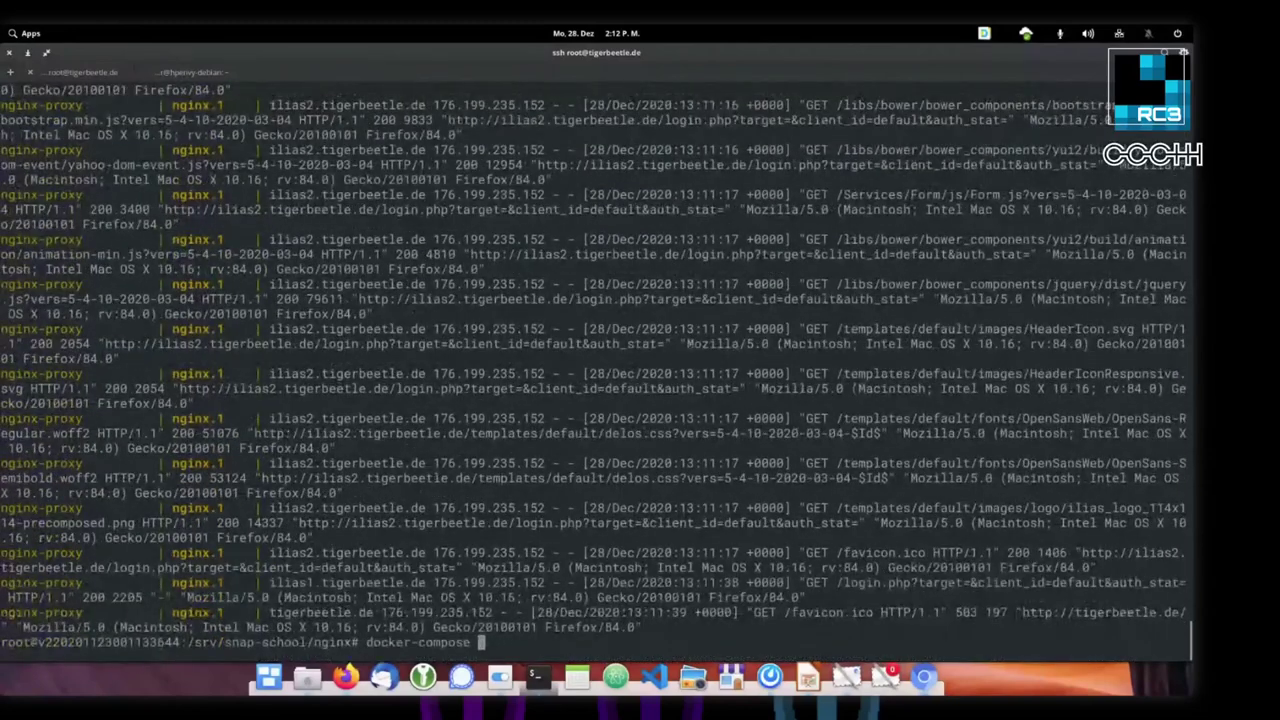
{"action": "type", "text": "up -d"}
{"action": "key", "text": "Return"}
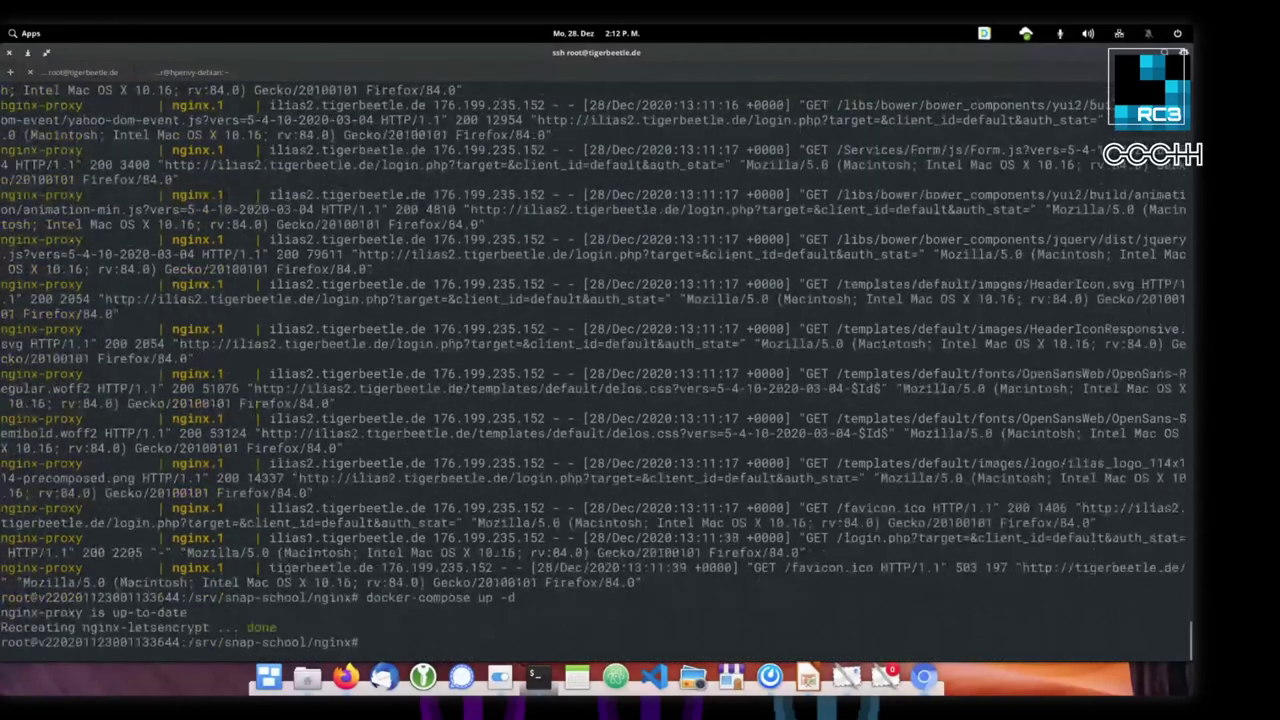
- Follow the proxy containers' output with docker-compose logs -f
{"action": "key", "text": "Up"}
{"action": "key", "text": "BackSpace"}
{"action": "key", "text": "BackSpace"}
{"action": "key", "text": "BackSpace"}
{"action": "key", "text": "BackSpace"}
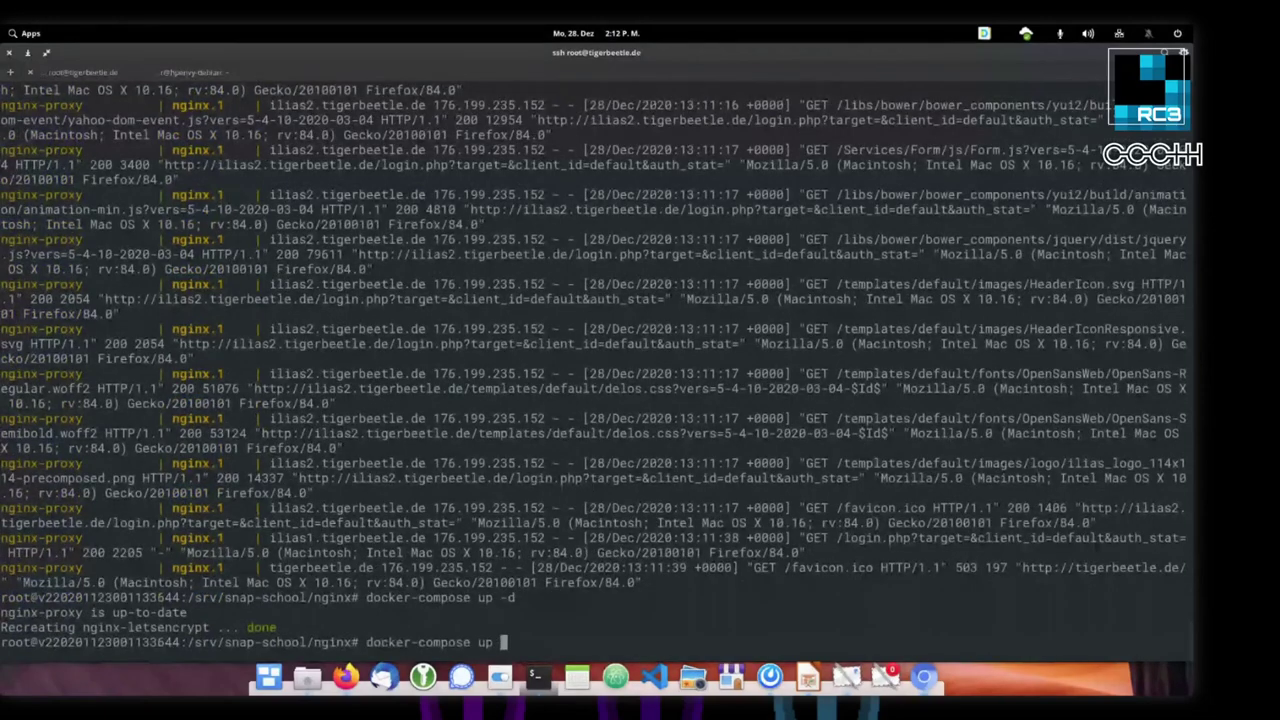
{"action": "type", "text": "logs -f"}
{"action": "key", "text": "Return"}
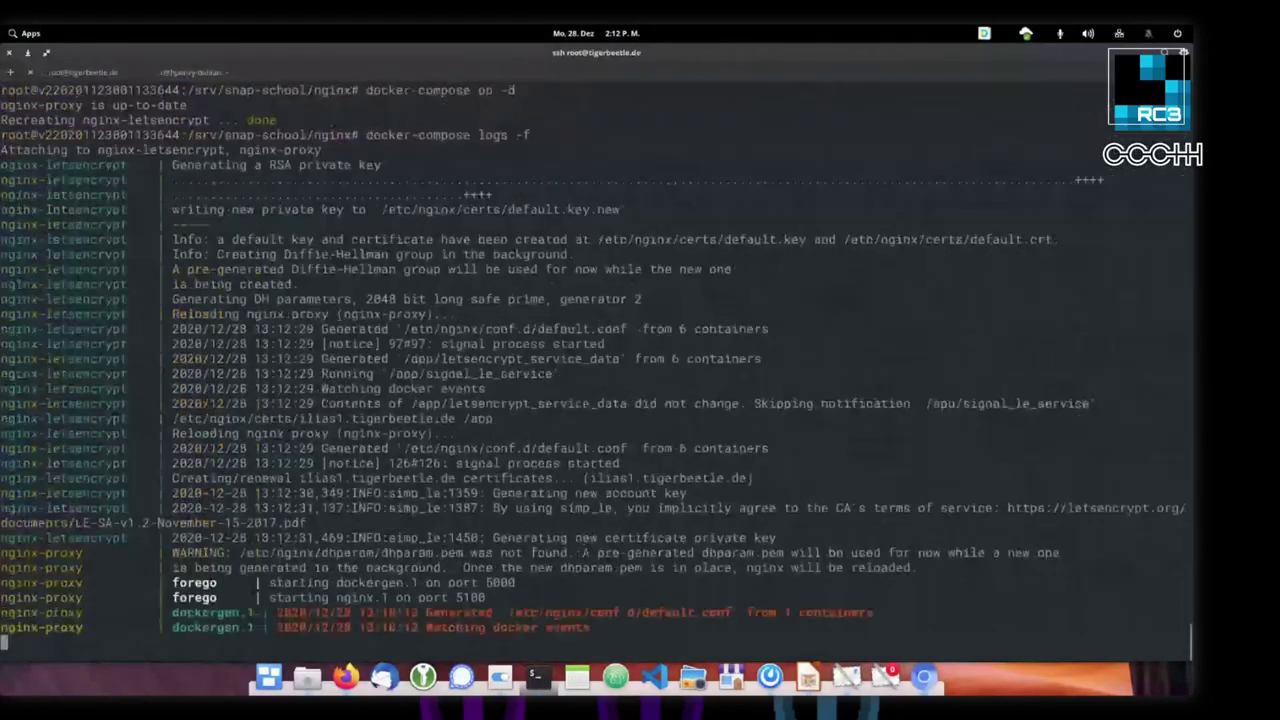
- Reload ilias1.tigerbeetle.de in the browser once certificates are saved, reaching the ILIAS login page
{"action": "key", "text": "alt+Tab"}
{"action": "key", "text": "ctrl+r"}
{"action": "key", "text": "alt+Tab"}
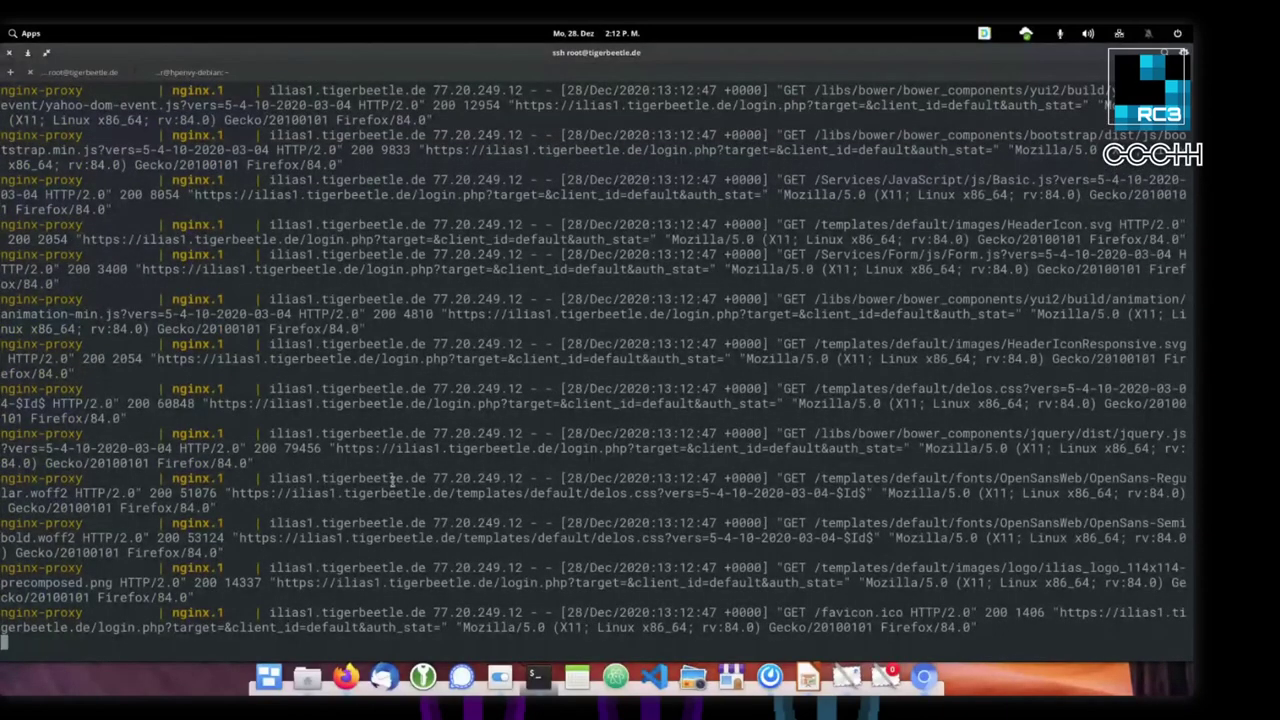
{"action": "key", "text": "alt+Tab"}
{"action": "key", "text": "F5"}
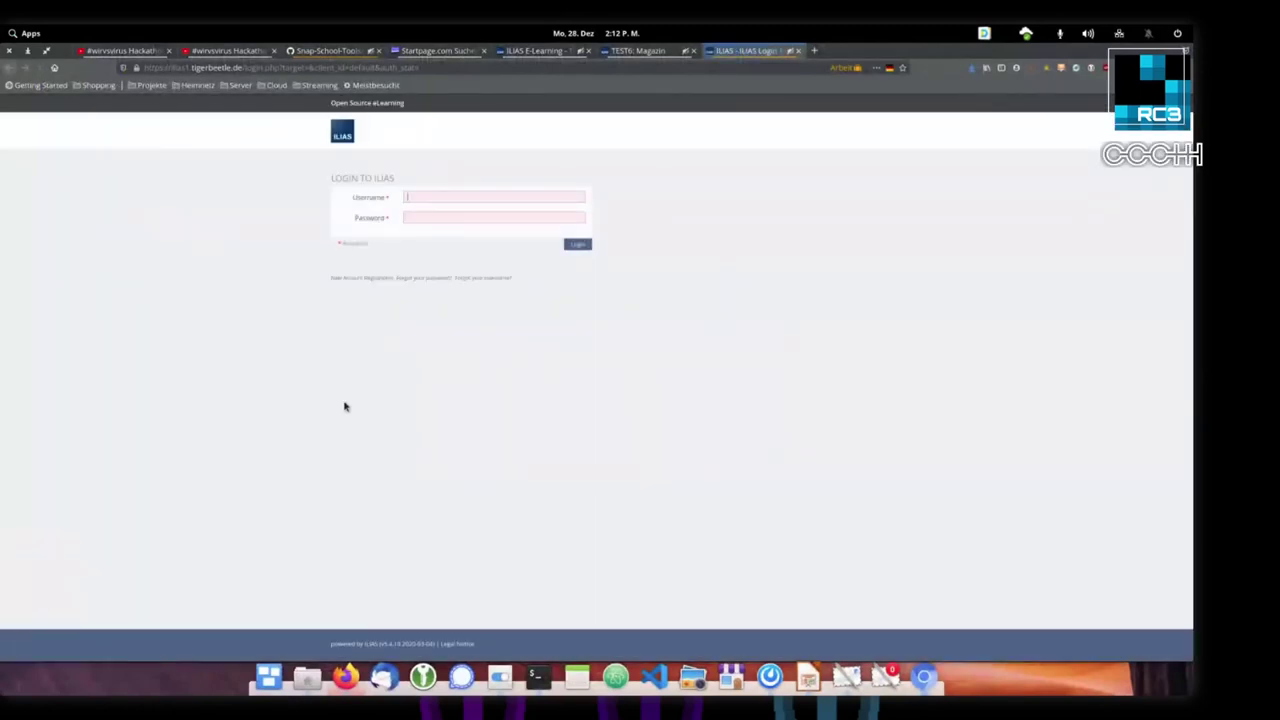
- Log in to ILIAS as root with the pasted administrator password
{"action": "type", "text": "root"}
{"action": "key", "text": "Tab"}
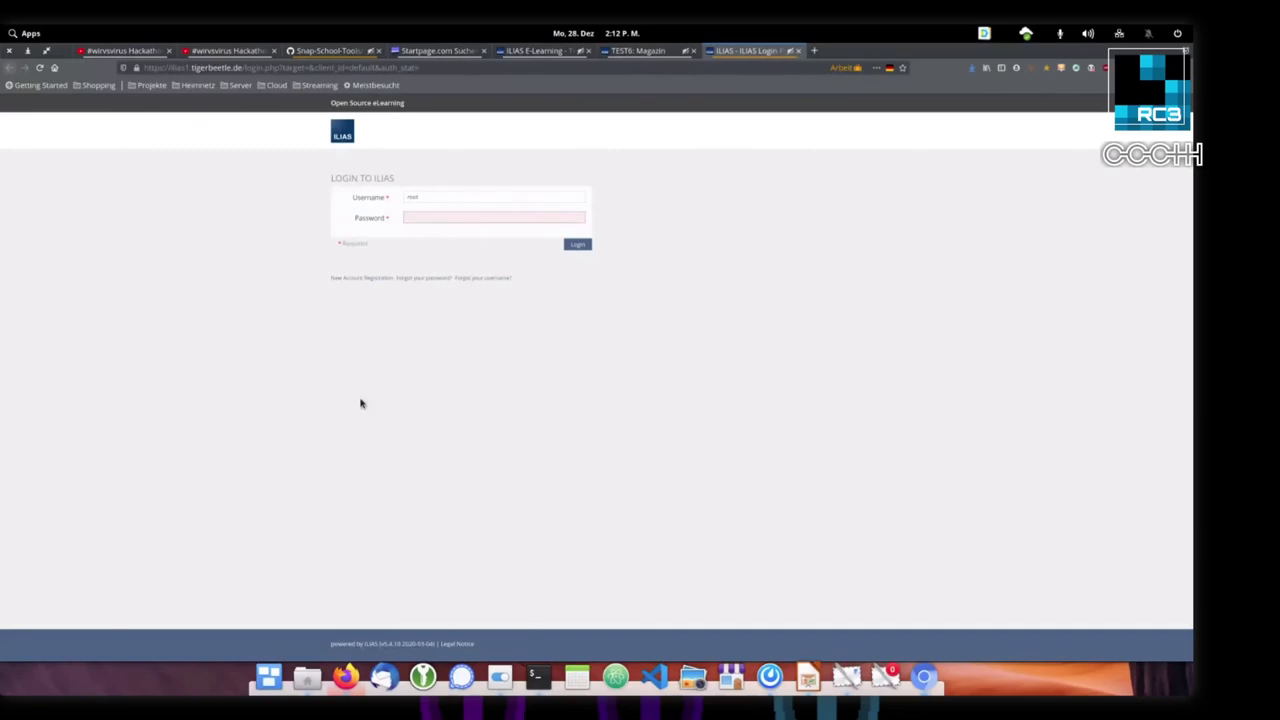
{"action": "key", "text": "ctrl+v"}
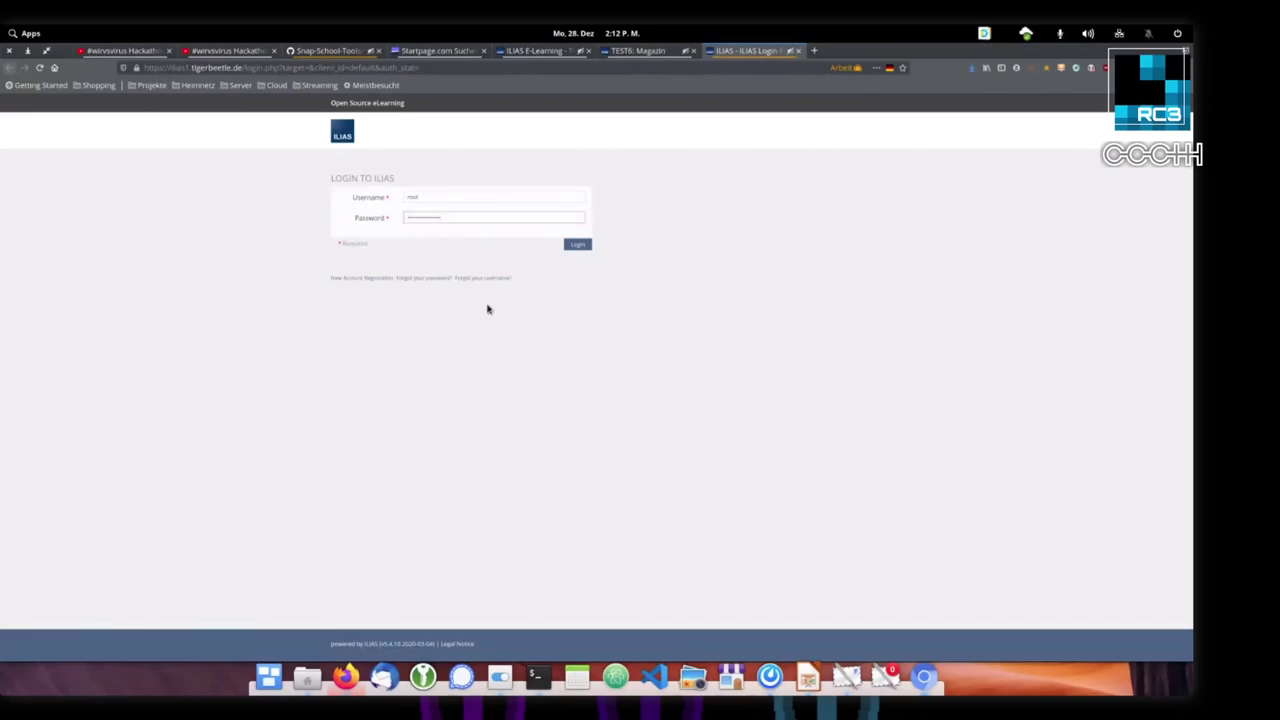
{"action": "left_click", "coordinate": [577, 244]}
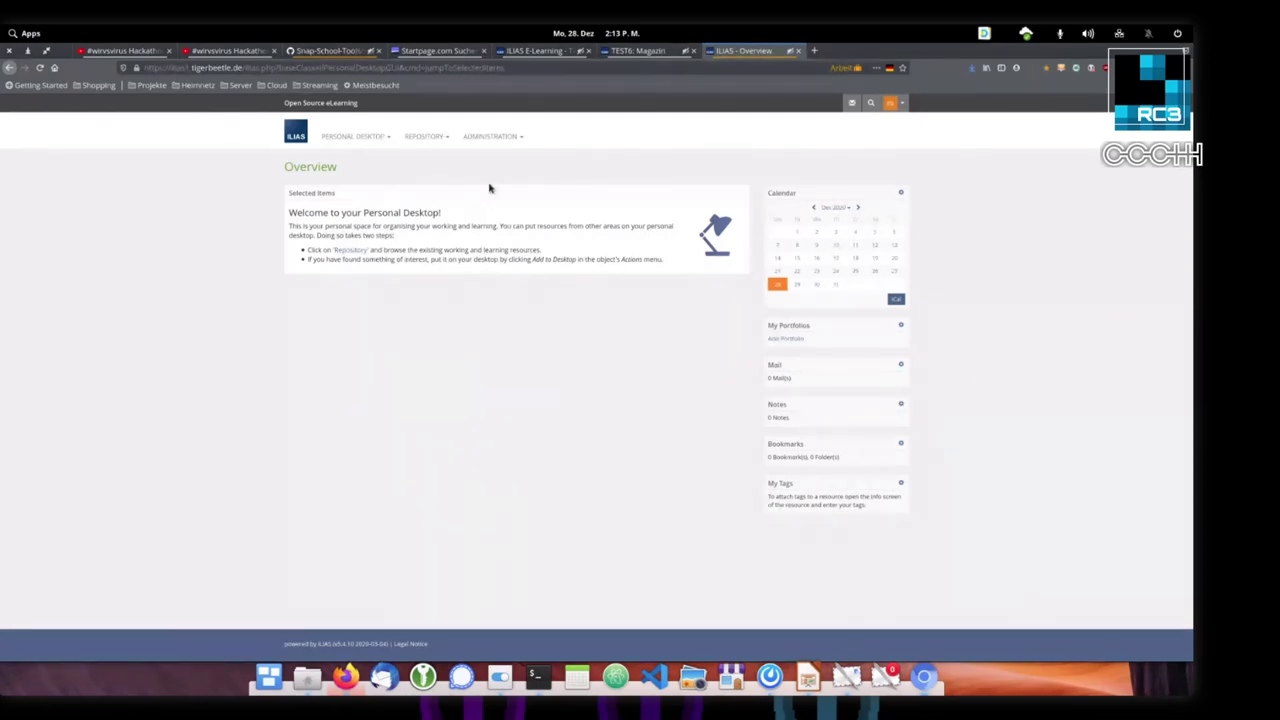
- Open Administration > General Settings, glance at the Impress slides, then minimise them
{"action": "left_click", "coordinate": [517, 137]}
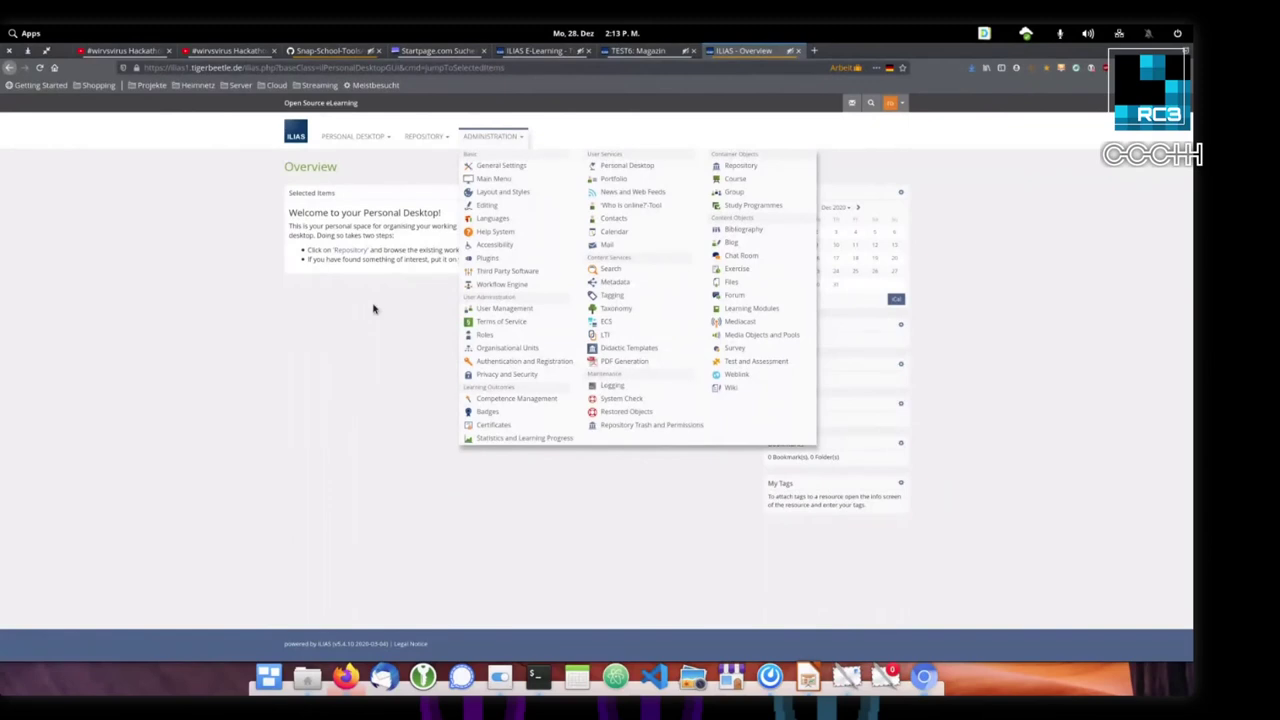
{"action": "left_click", "coordinate": [497, 167]}
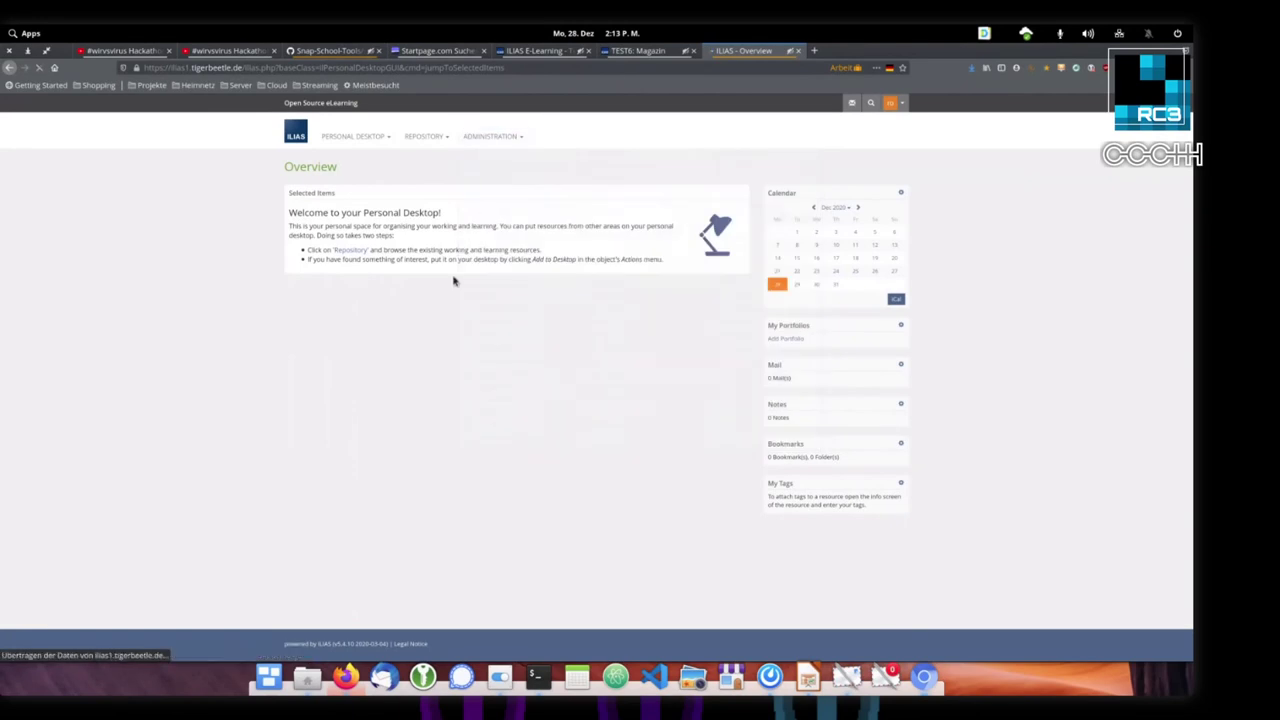
{"action": "left_click", "coordinate": [808, 678]}
{"action": "scroll", "coordinate": [563, 423], "scroll_direction": "down", "scroll_amount": 5}
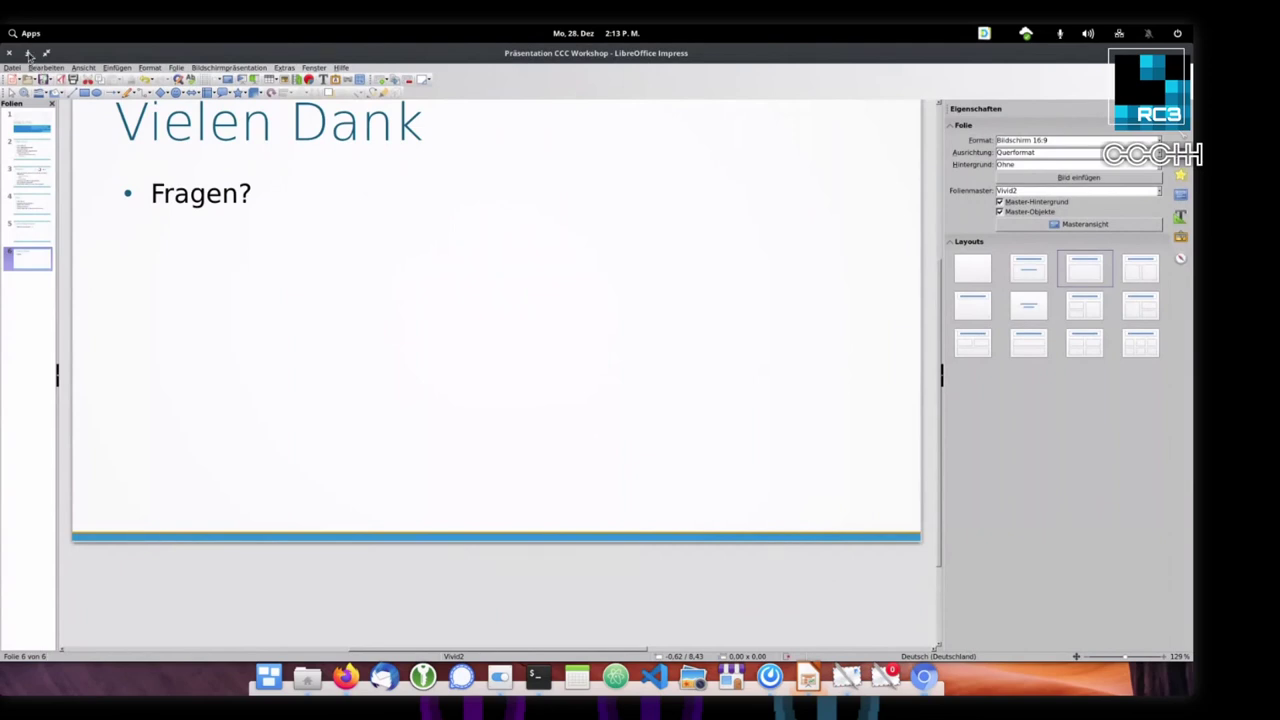
{"action": "left_click", "coordinate": [29, 54]}
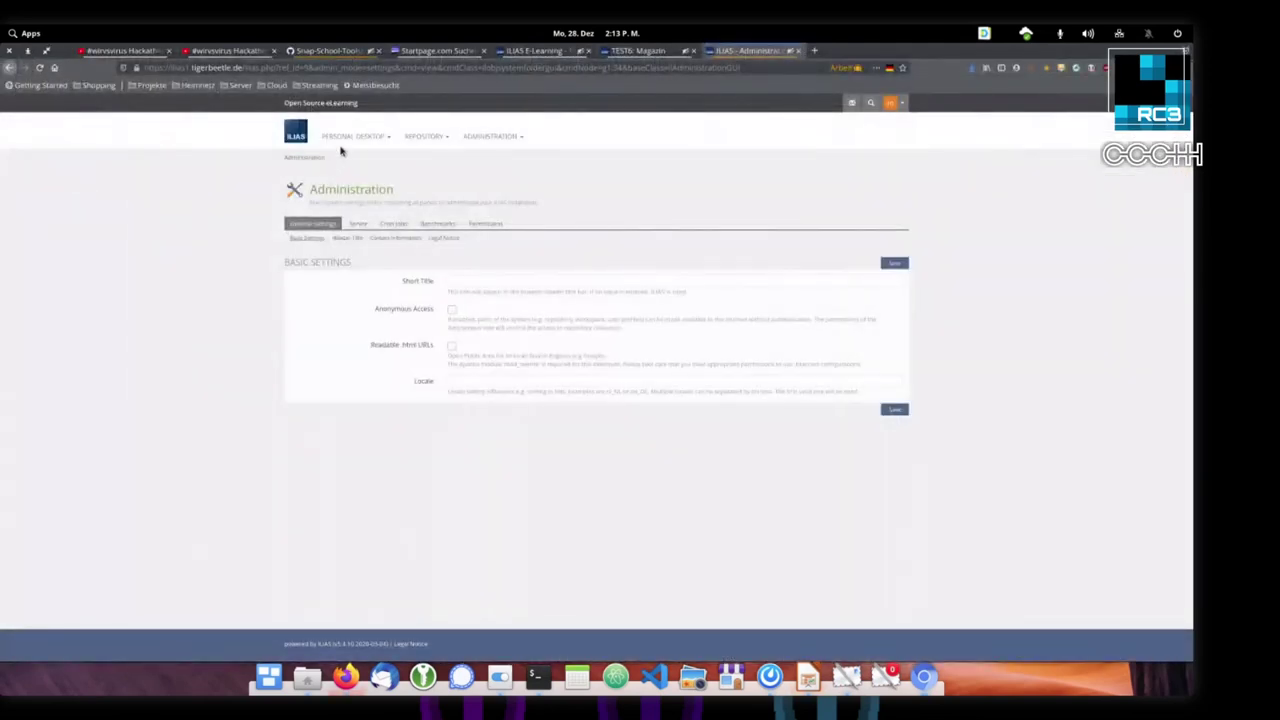
- Show Personal Desktop > Courses and Groups, then switch to the Jitsi meeting window
{"action": "left_click", "coordinate": [347, 142]}
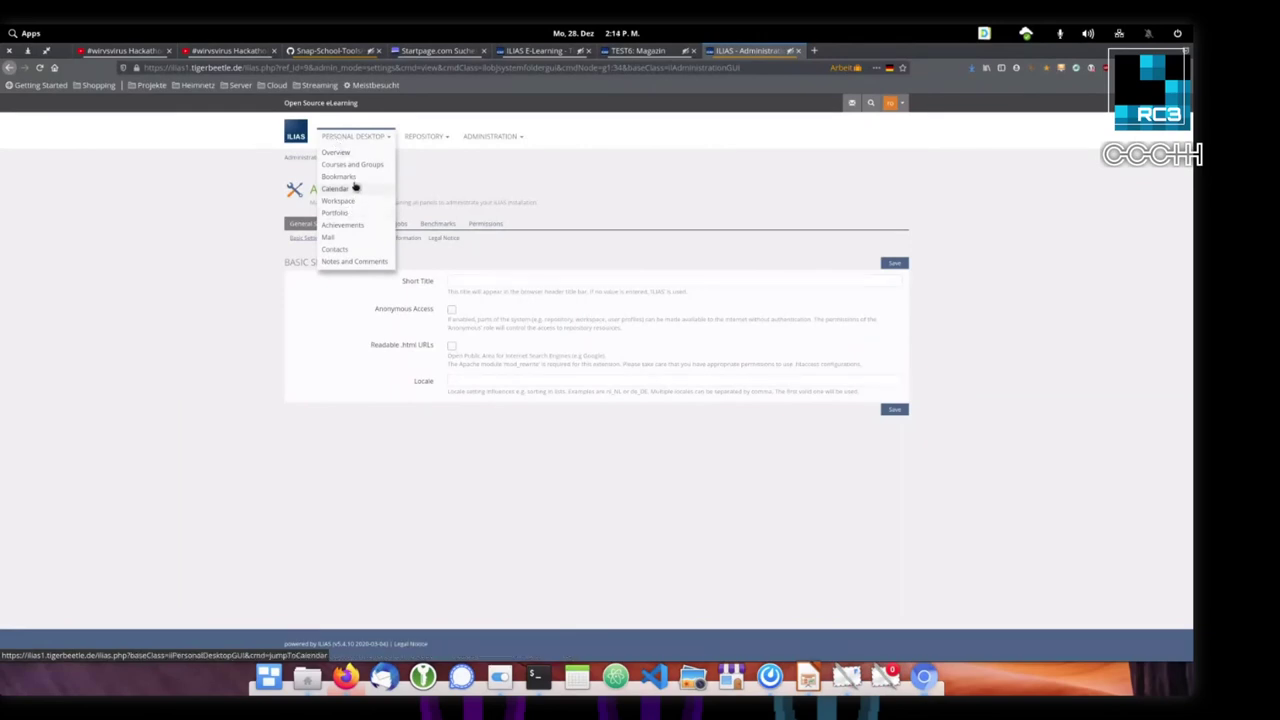
{"action": "left_click", "coordinate": [352, 165]}
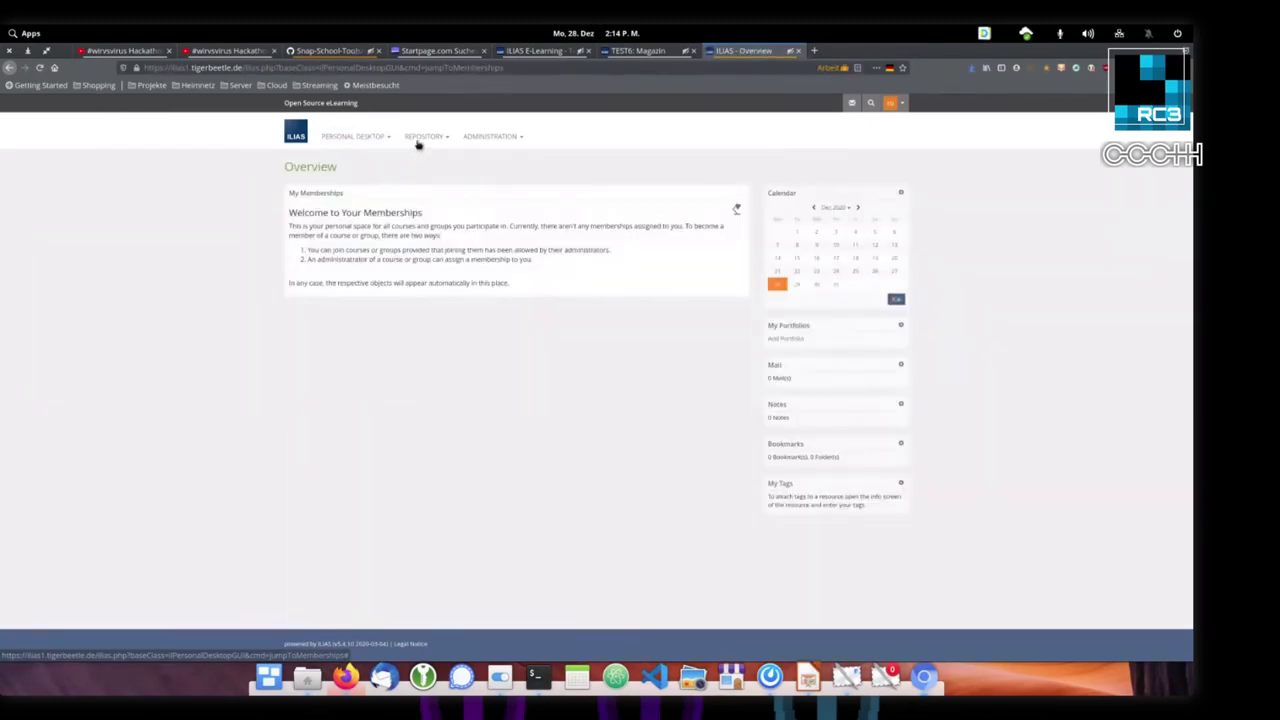
{"action": "left_click", "coordinate": [488, 139]}
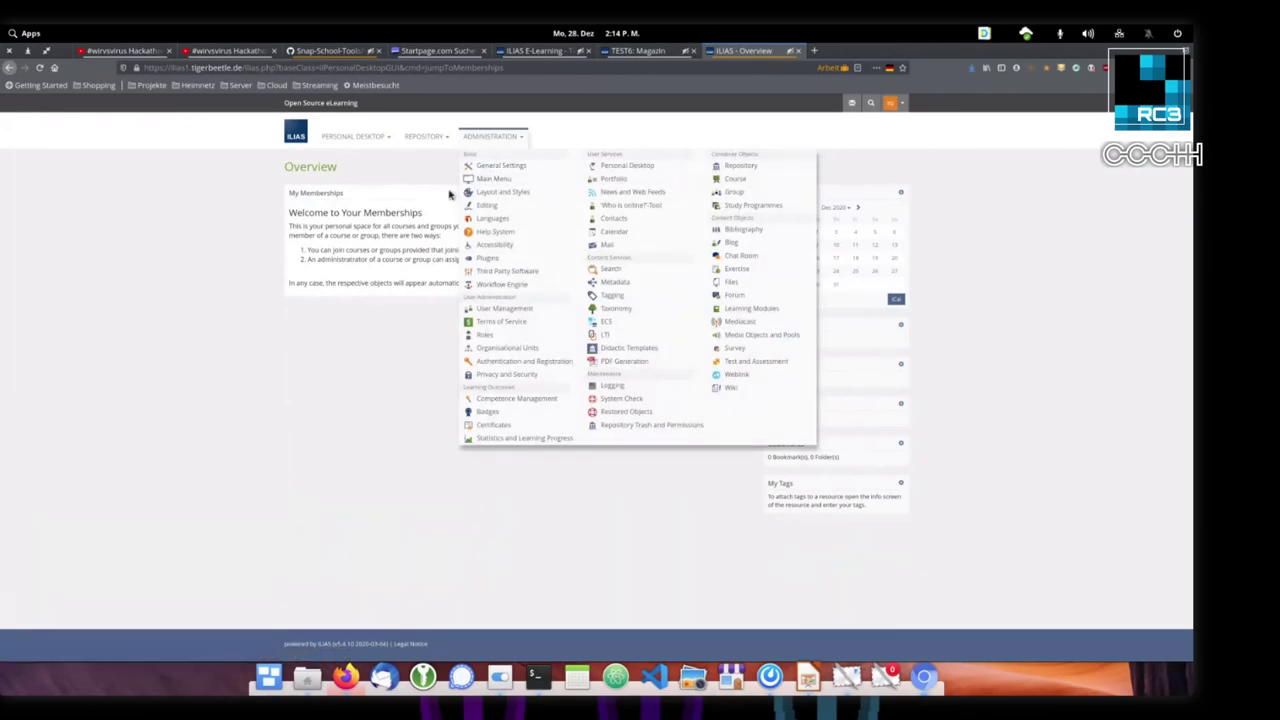
{"action": "left_click", "coordinate": [389, 380]}
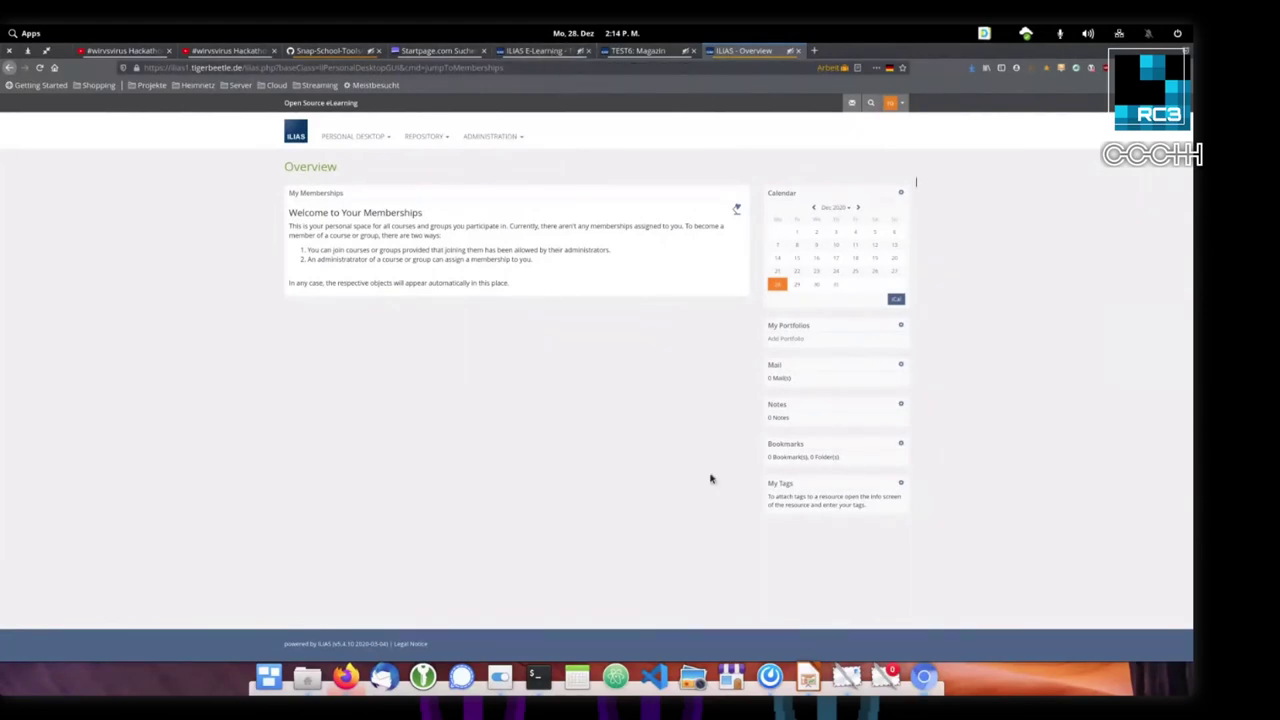
{"action": "left_click", "coordinate": [924, 678]}
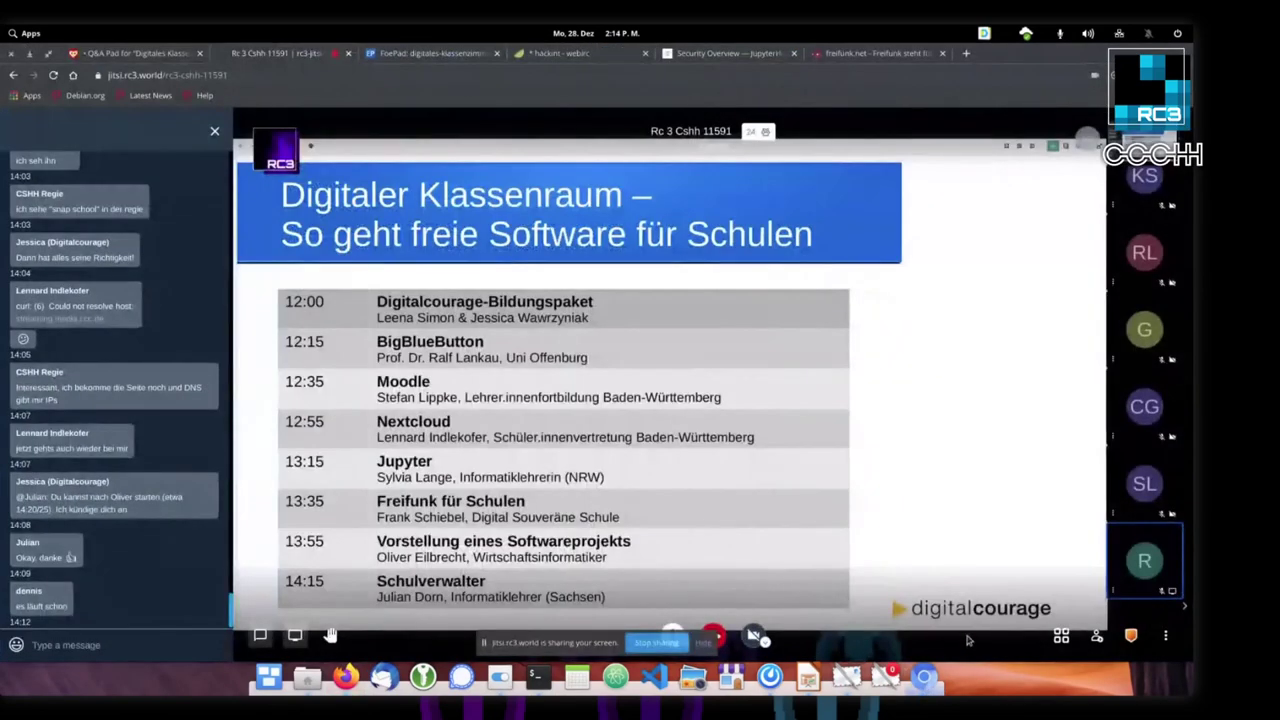